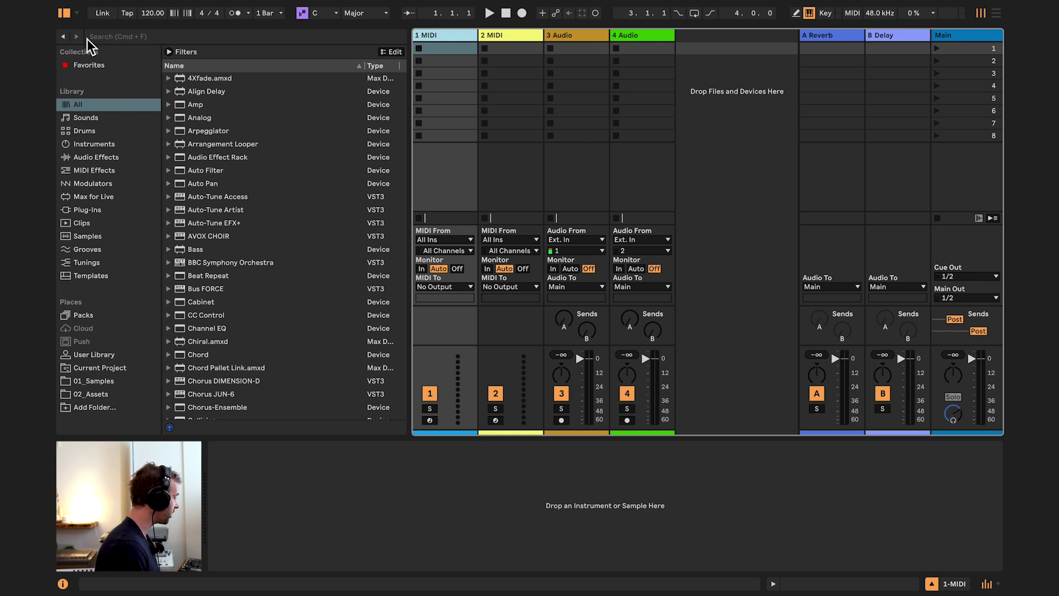
- Hide and restore the browser, then select the 2 MIDI, 3 Audio and 4 Audio tracks
click(67, 18)
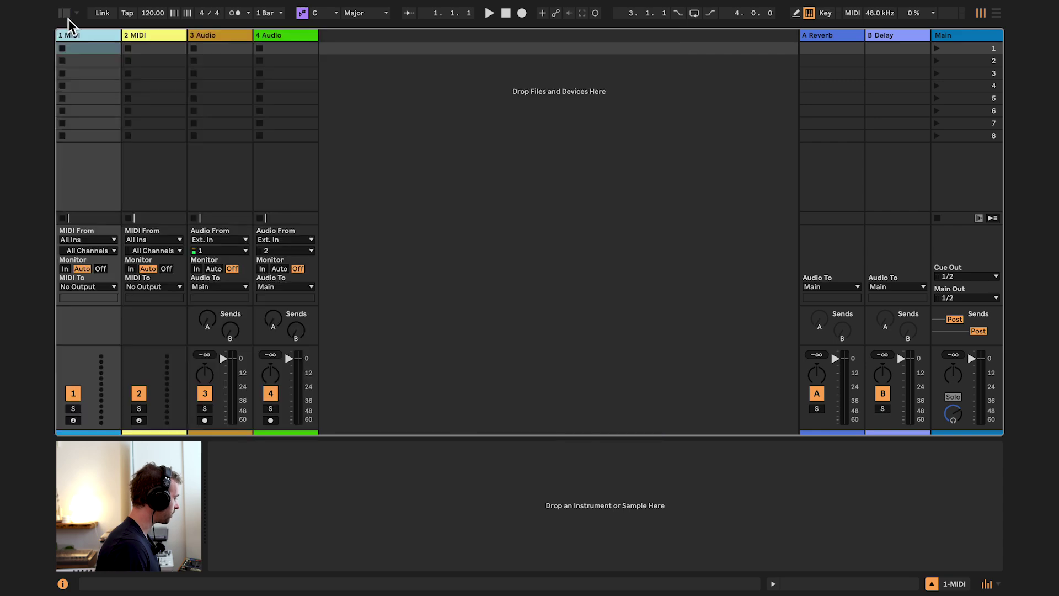
click(67, 18)
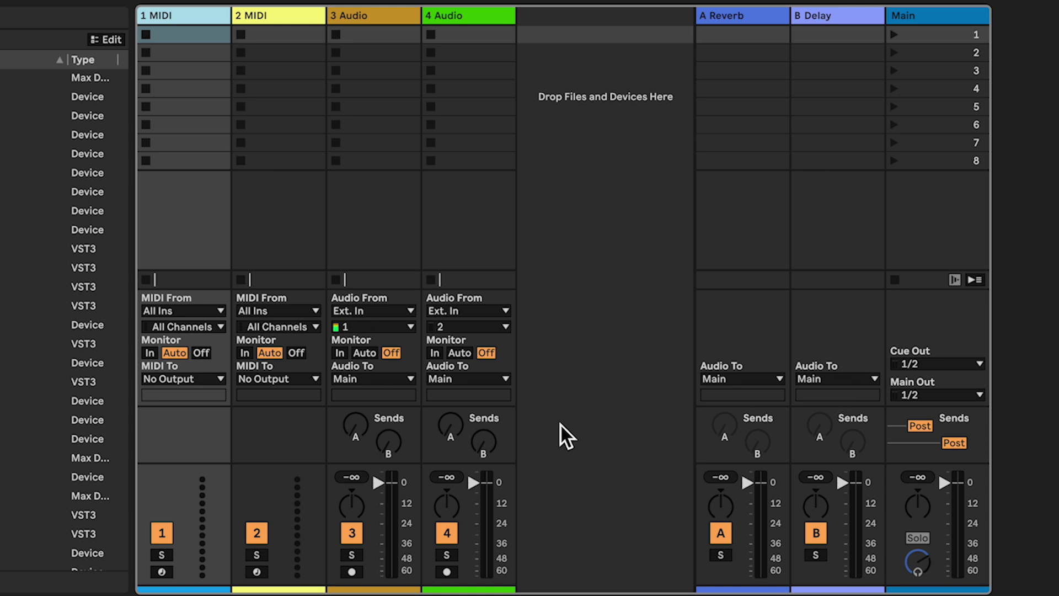
click(244, 28)
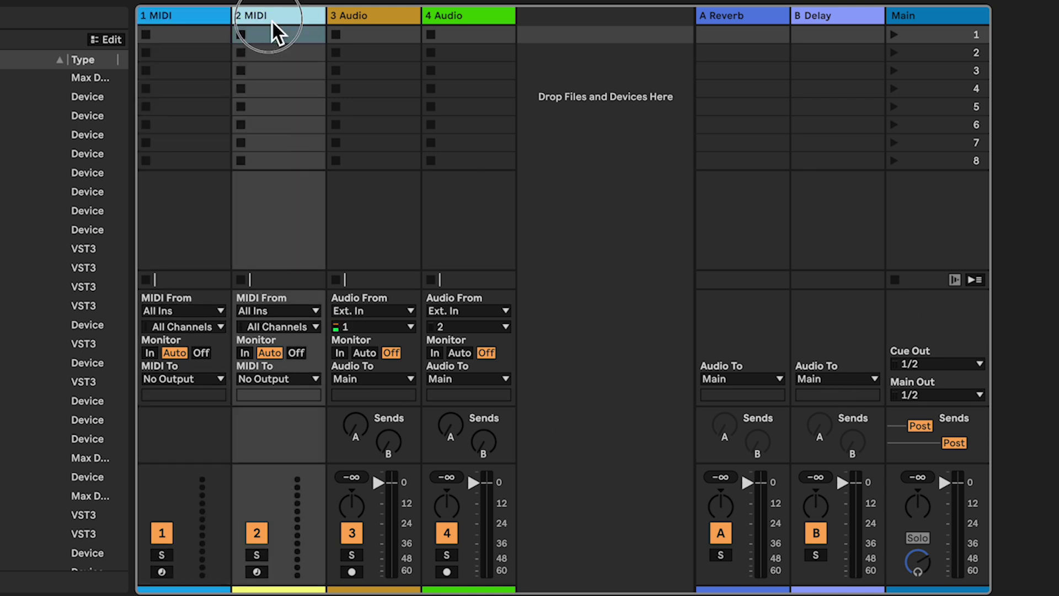
click(371, 28)
click(497, 31)
- Cycle the Session view selection through all four tracks, ending on 4 Audio
click(375, 27)
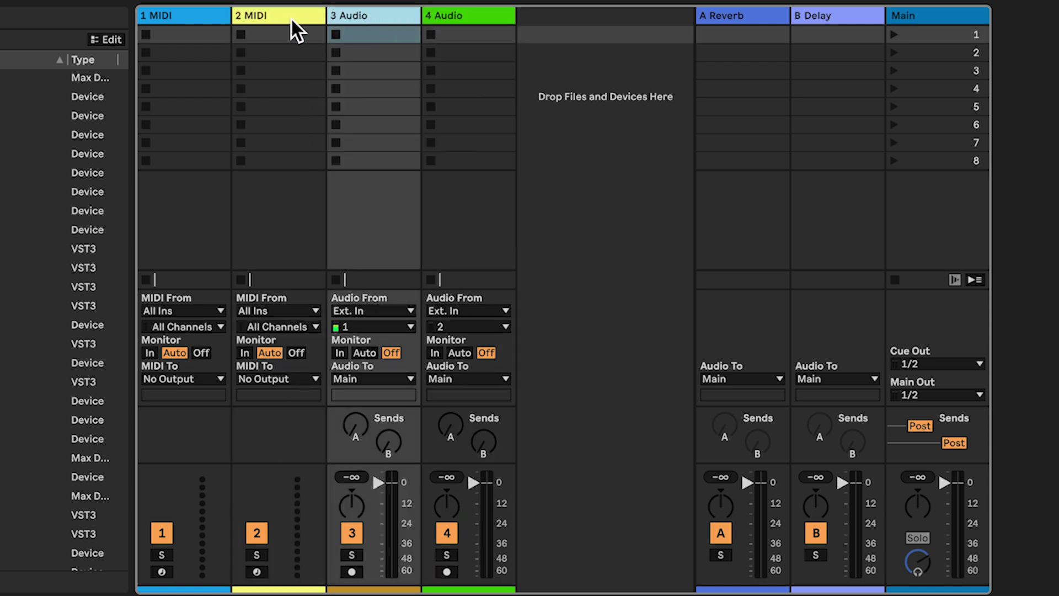
click(293, 30)
click(371, 31)
click(444, 29)
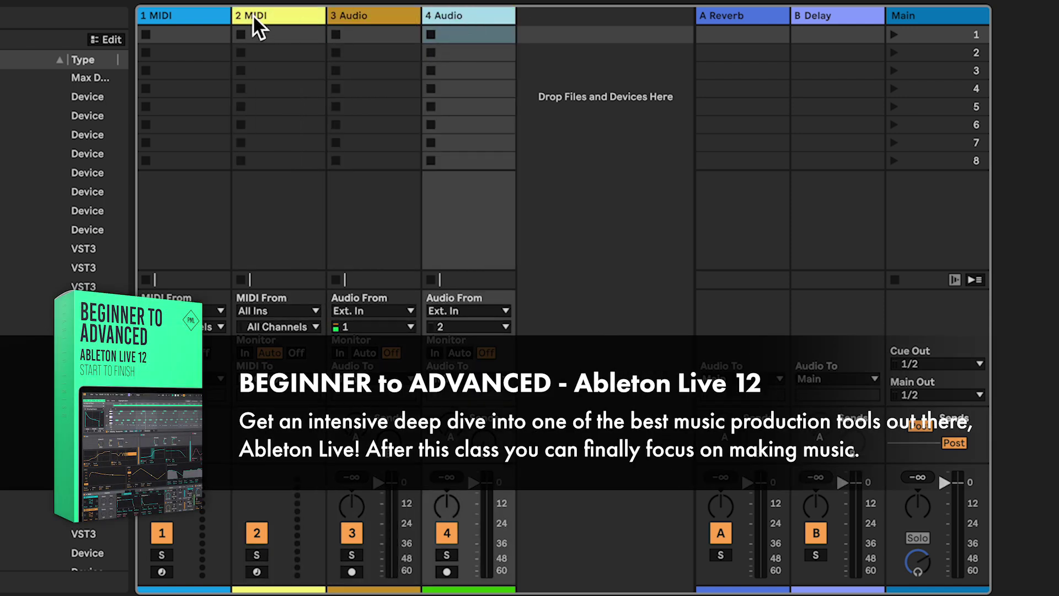
click(206, 28)
click(276, 32)
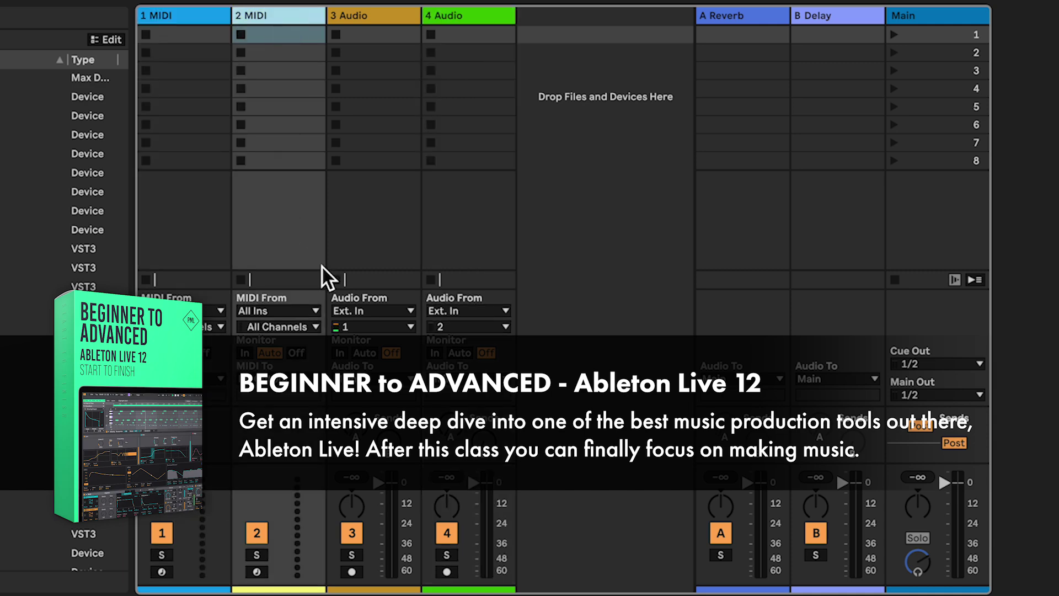
click(402, 27)
click(467, 29)
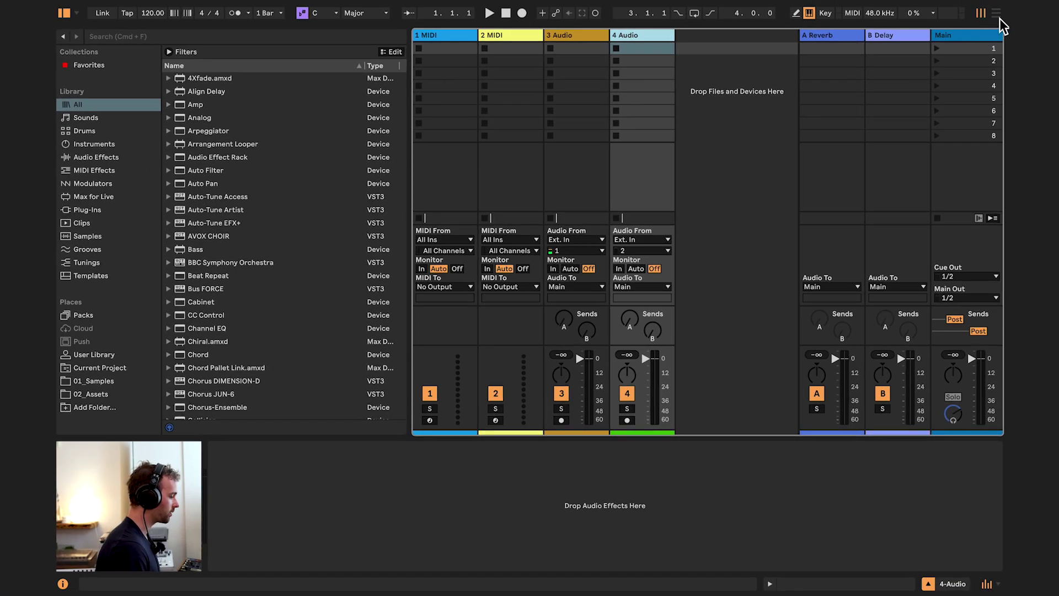
- Switch to Arrangement view and select bars 1–19 on tracks 1 and 2
click(998, 17)
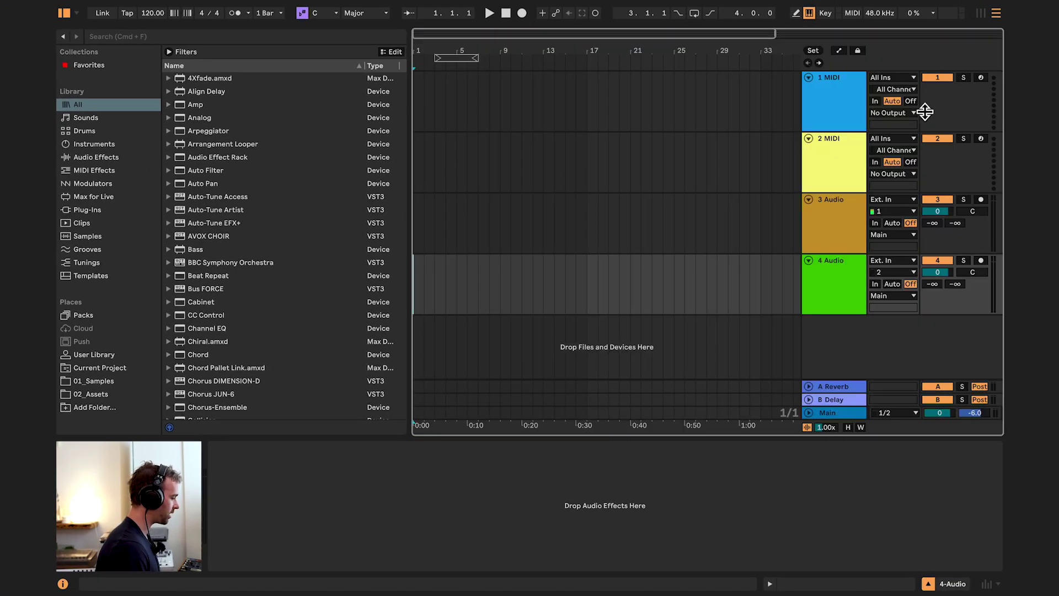
key(Tab)
key(Tab)
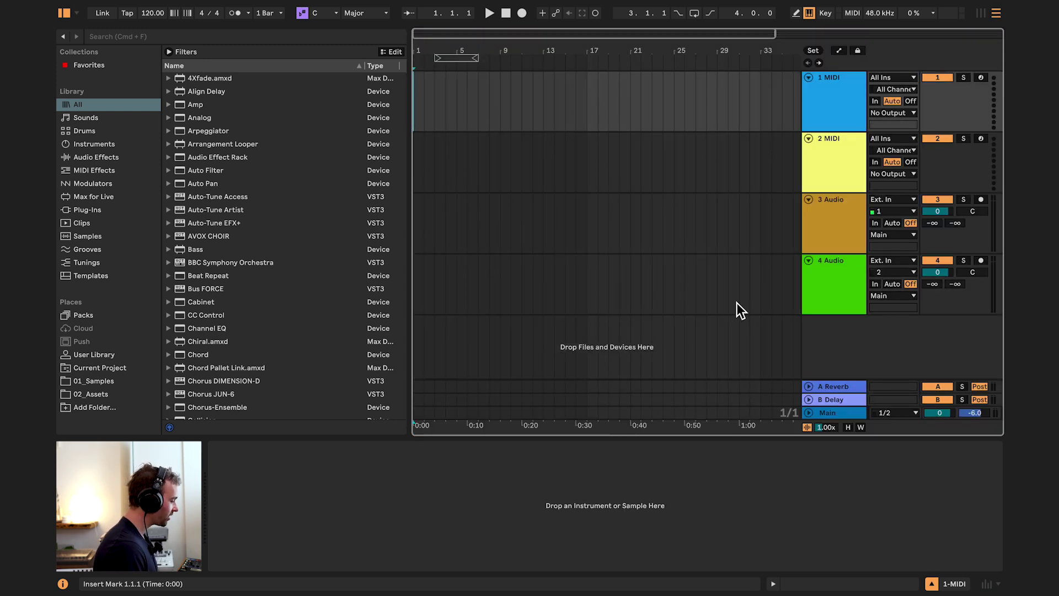
drag(764, 298, 416, 102)
click(416, 103)
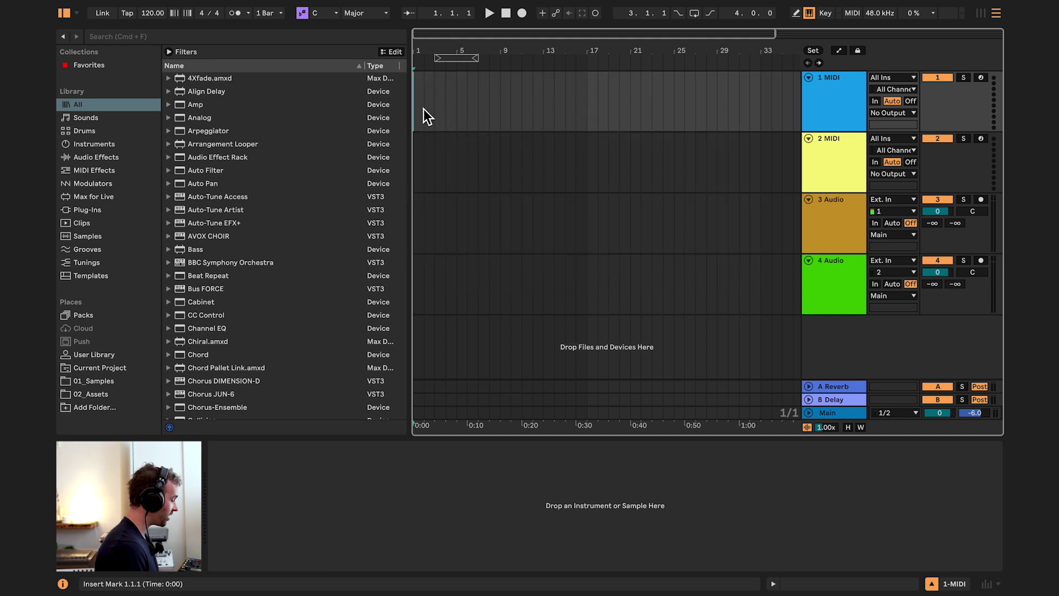
drag(421, 110, 663, 220)
- Select tracks via their headers, then place the insert mark at bar 15 on 2 MIDI
click(828, 95)
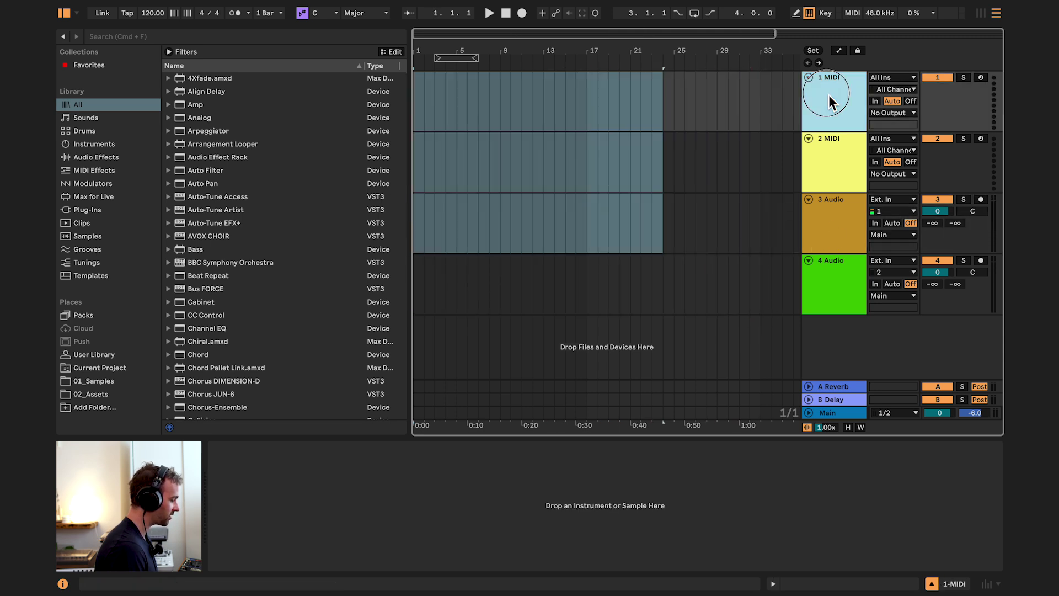
click(835, 154)
click(841, 214)
click(838, 281)
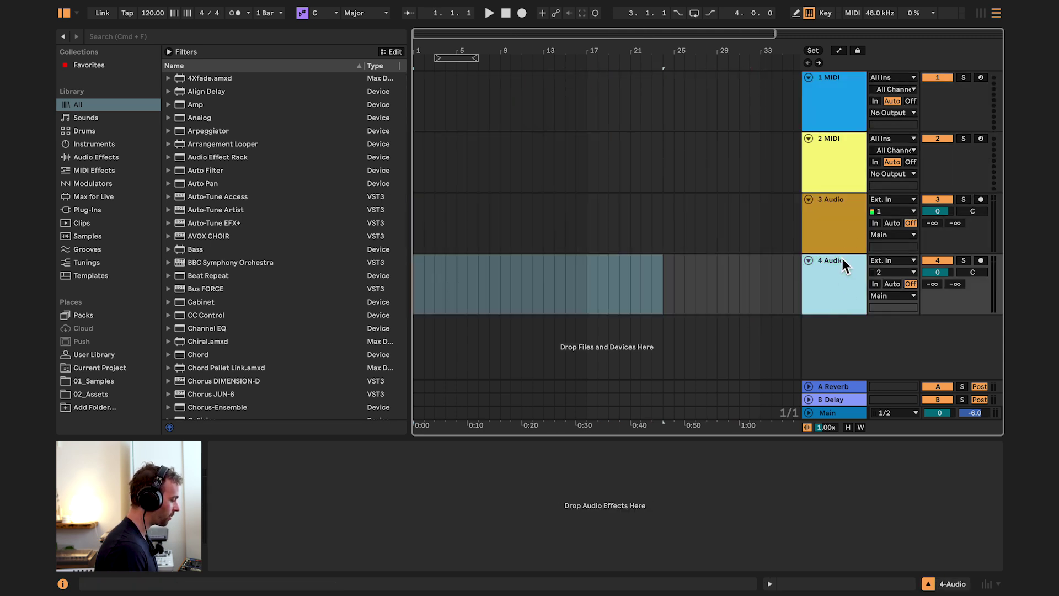
click(843, 207)
key(Up)
drag(750, 221, 581, 165)
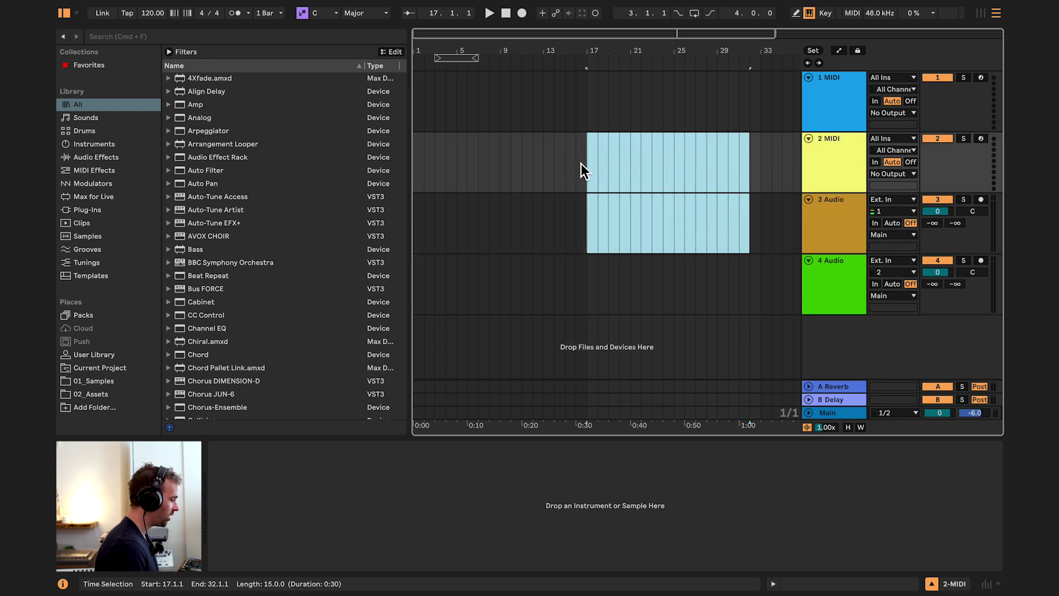
click(568, 163)
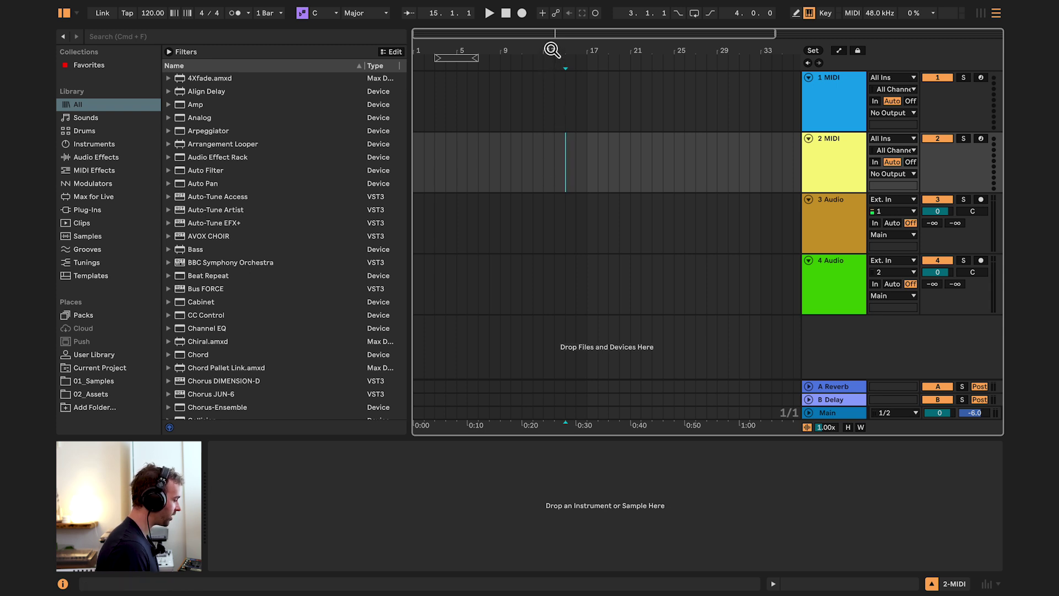
- Zoom in on the arrangement around bar 13 and scroll across the track lanes
mouse_move(552, 50)
mouse_down()
mouse_move(552, 94)
mouse_move(552, 68)
mouse_move(56, 67)
mouse_move(286, 67)
mouse_up()
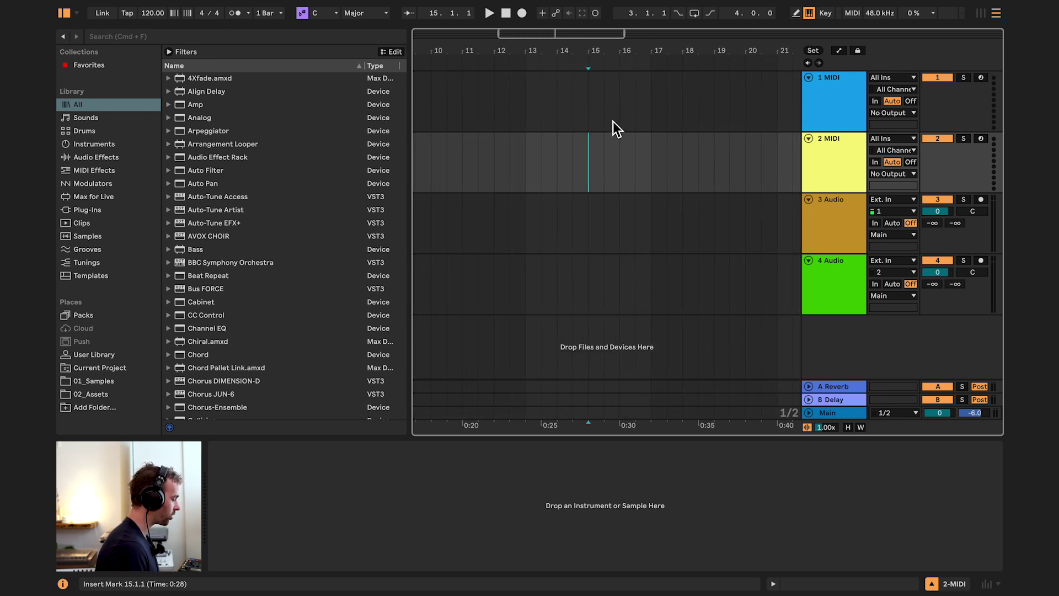
scroll(607, 145, right, 10)
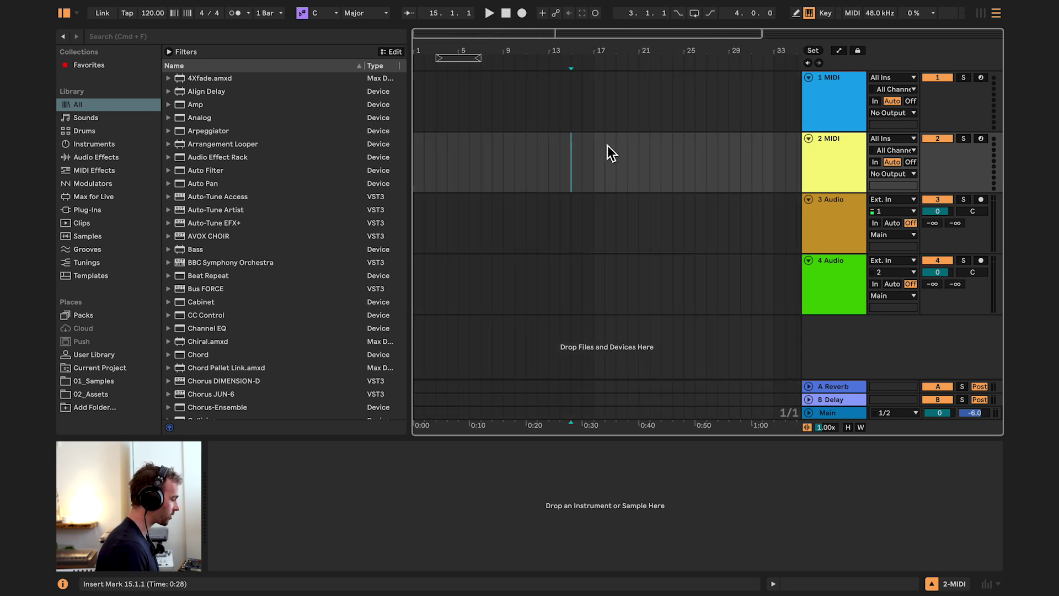
scroll(607, 144, down, 5)
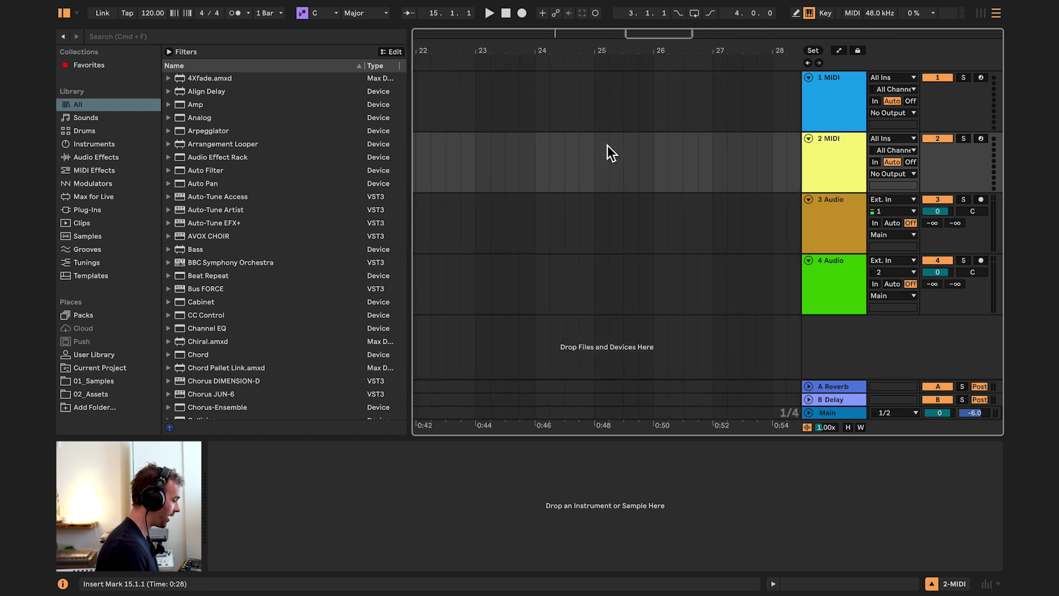
scroll(607, 145, down, 2)
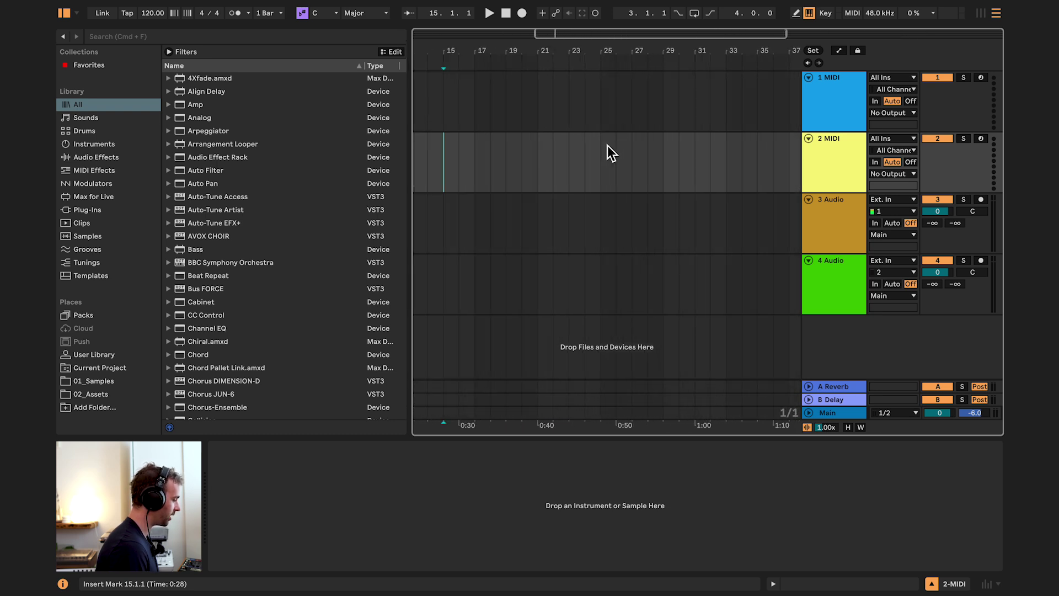
scroll(632, 174, right, 15)
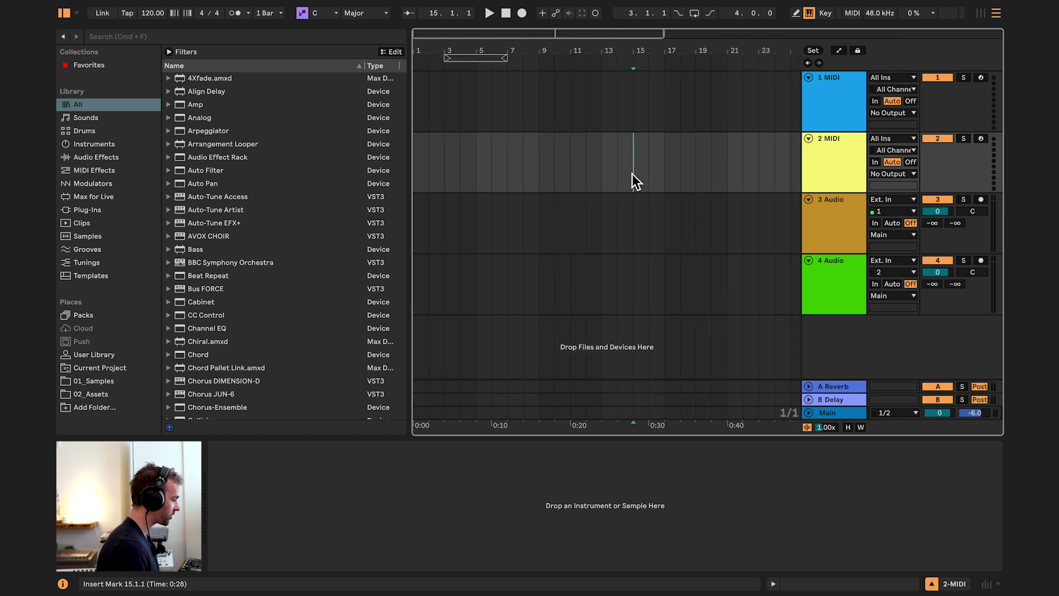
scroll(632, 174, left, 15)
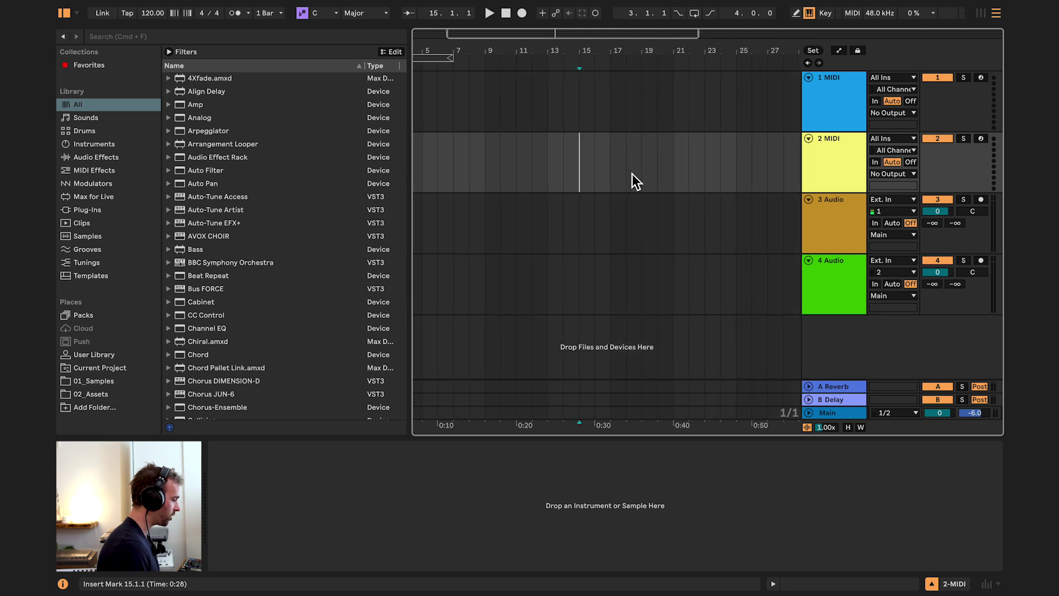
- Zoom out and scroll back to bar 1 so bars 1–49 are visible
key(minus)
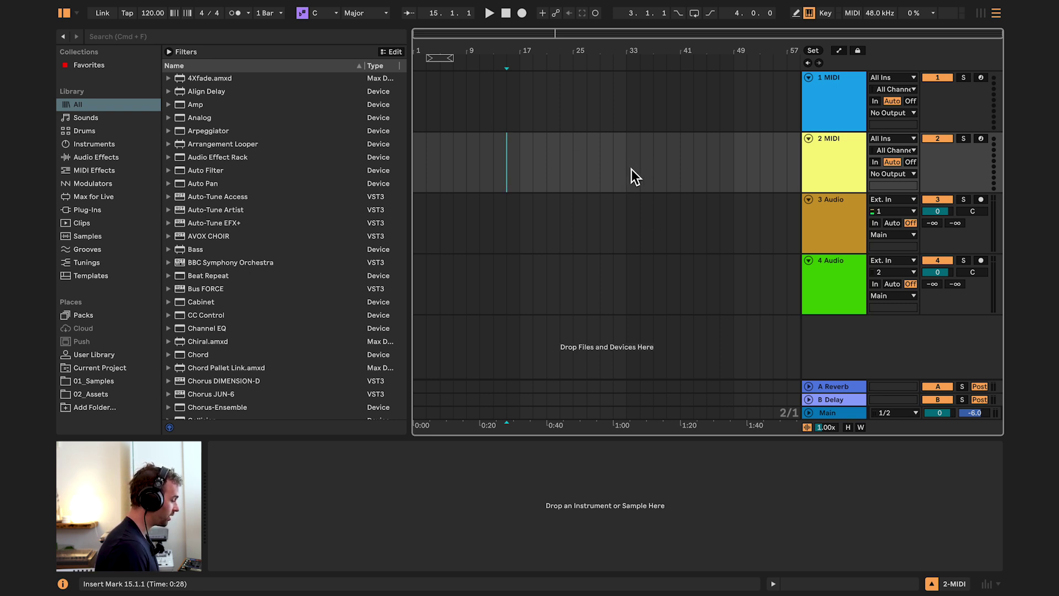
scroll(629, 183, up, 5)
scroll(566, 197, left, 5)
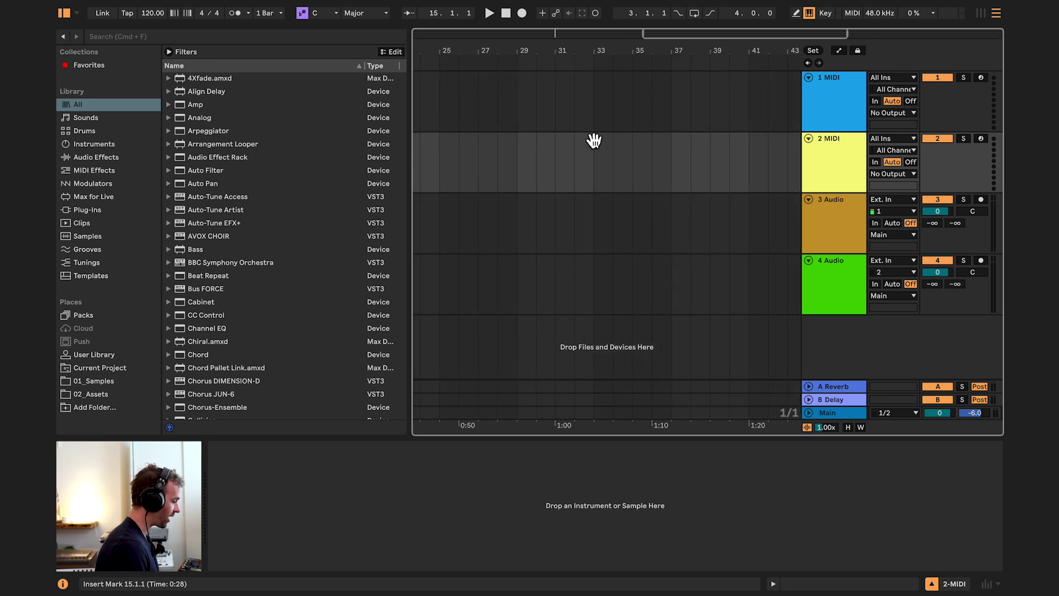
scroll(596, 215, left, 7)
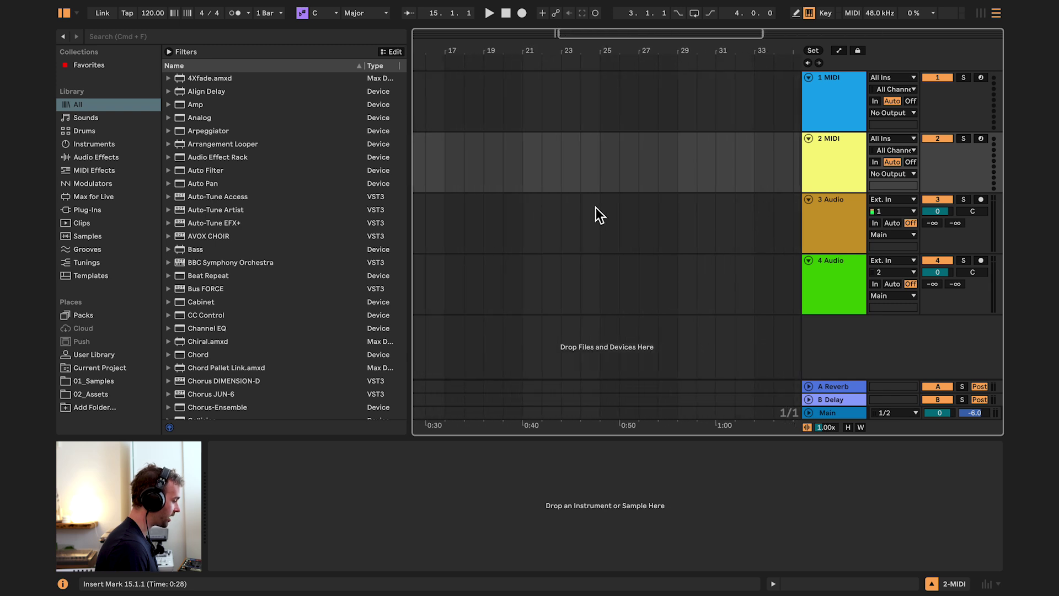
scroll(672, 195, right, 4)
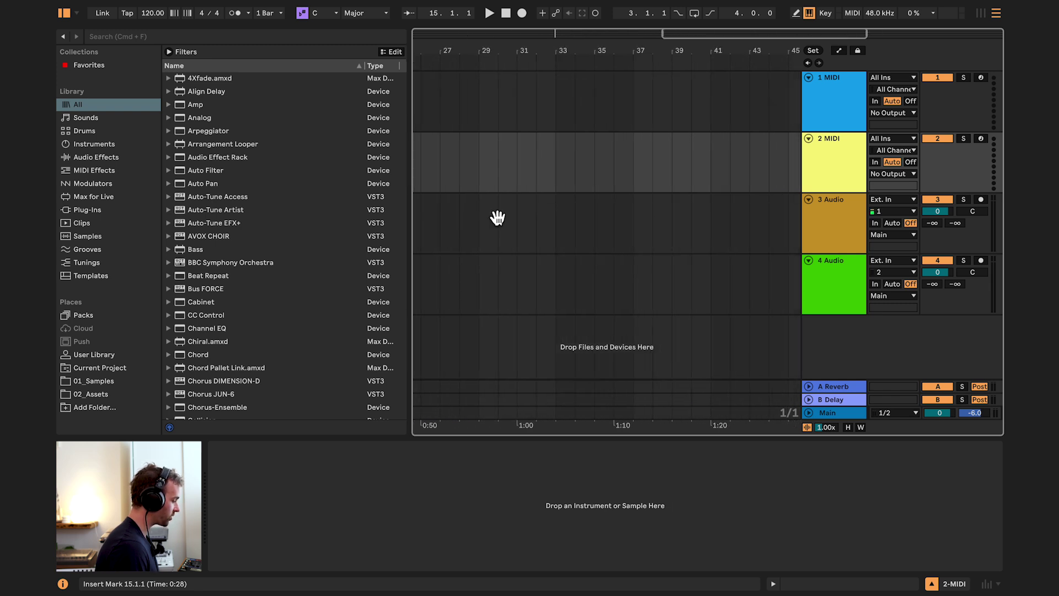
scroll(496, 218, left, 4)
scroll(512, 211, left, 8)
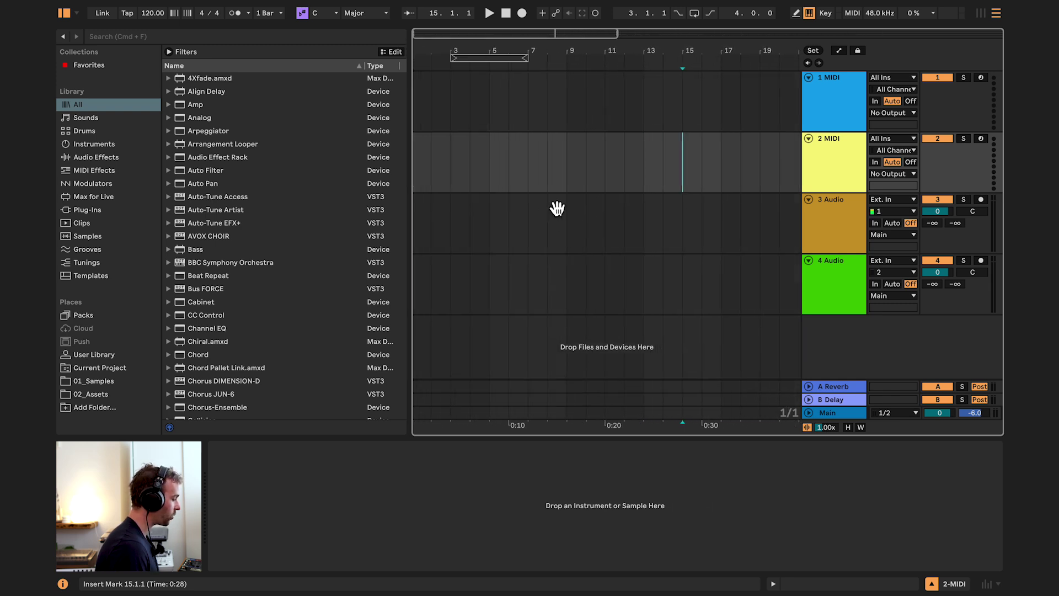
key(minus)
key(minus)
key(minus)
key(minus)
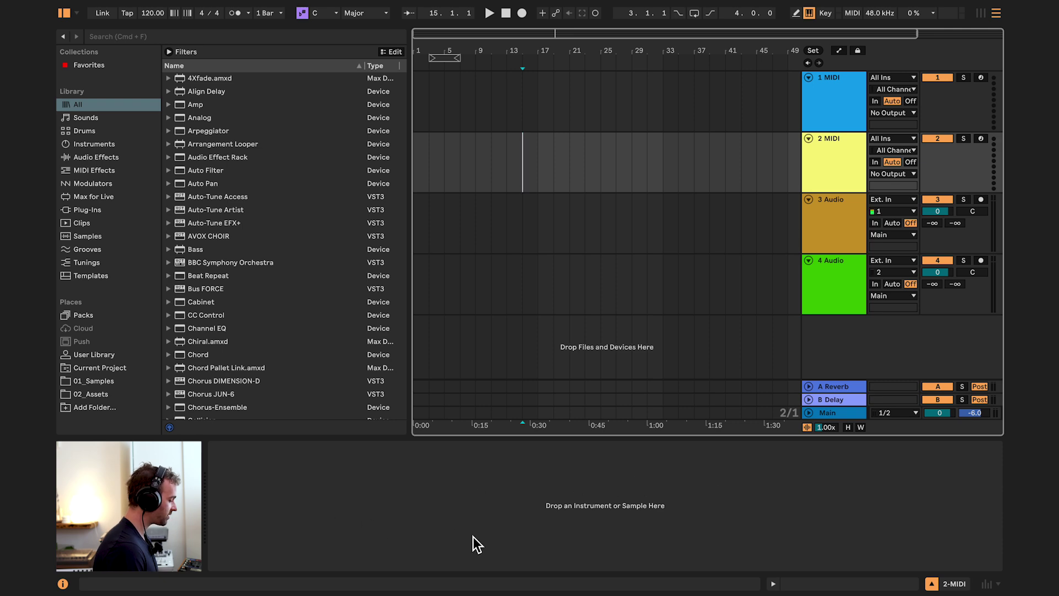
click(460, 494)
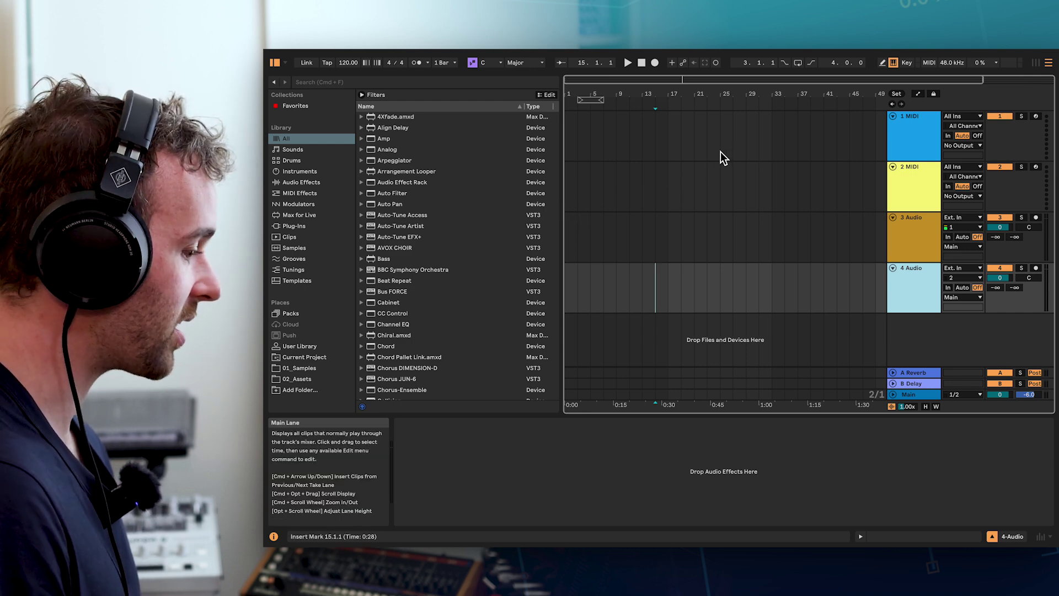
- Select 1 MIDI, 2 MIDI, 3 Audio and 4 Audio in turn, finishing on 1 MIDI
click(760, 131)
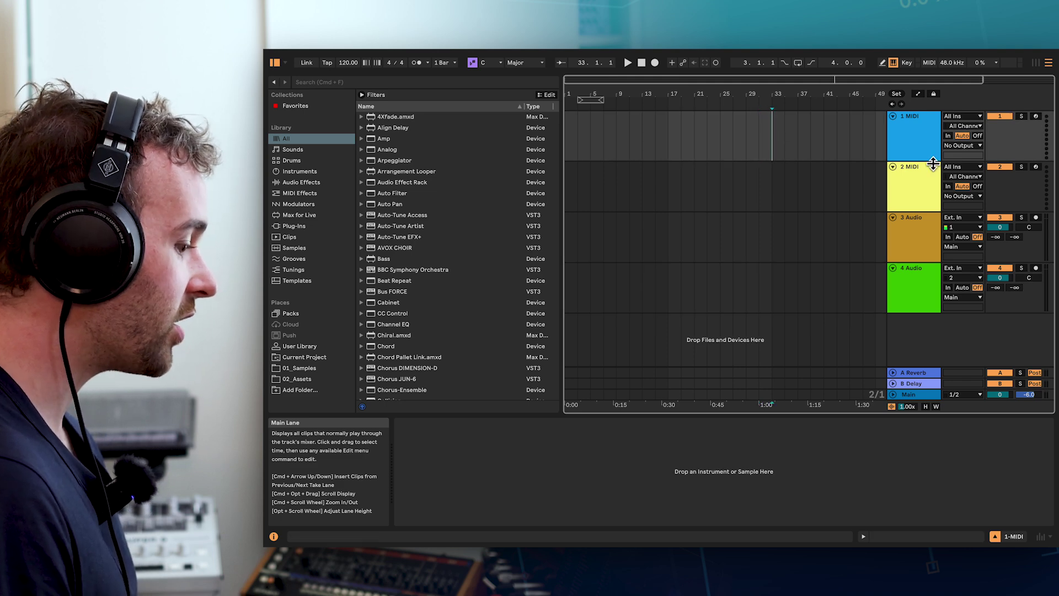
click(937, 139)
click(924, 184)
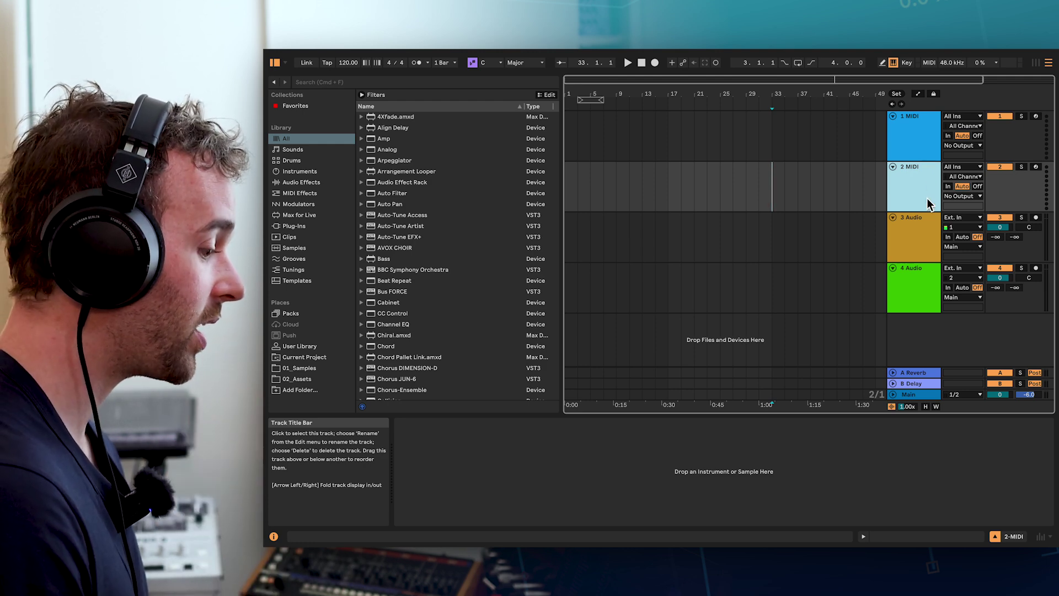
click(926, 236)
click(924, 273)
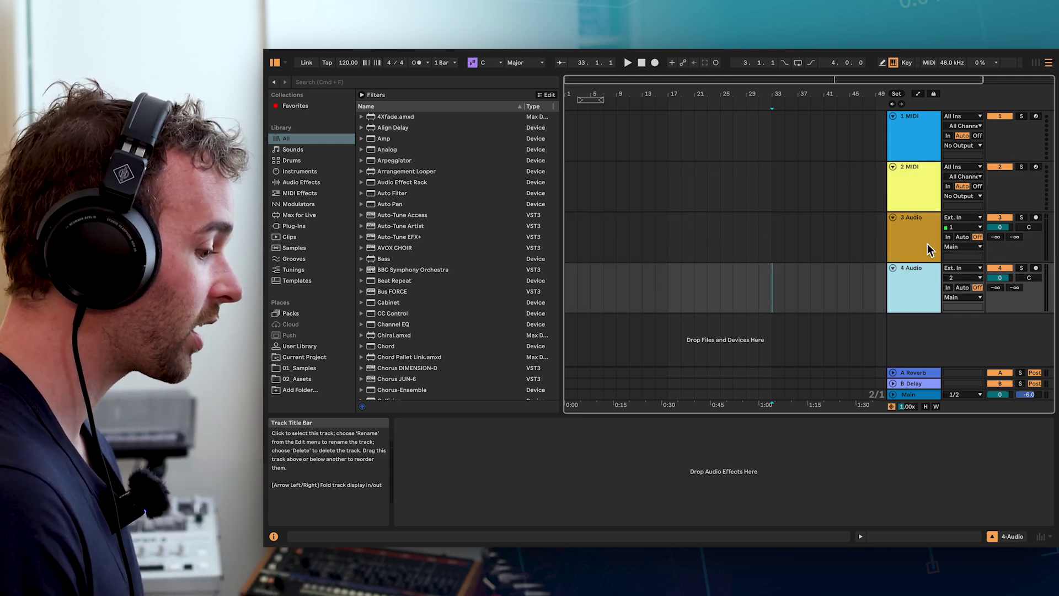
click(928, 240)
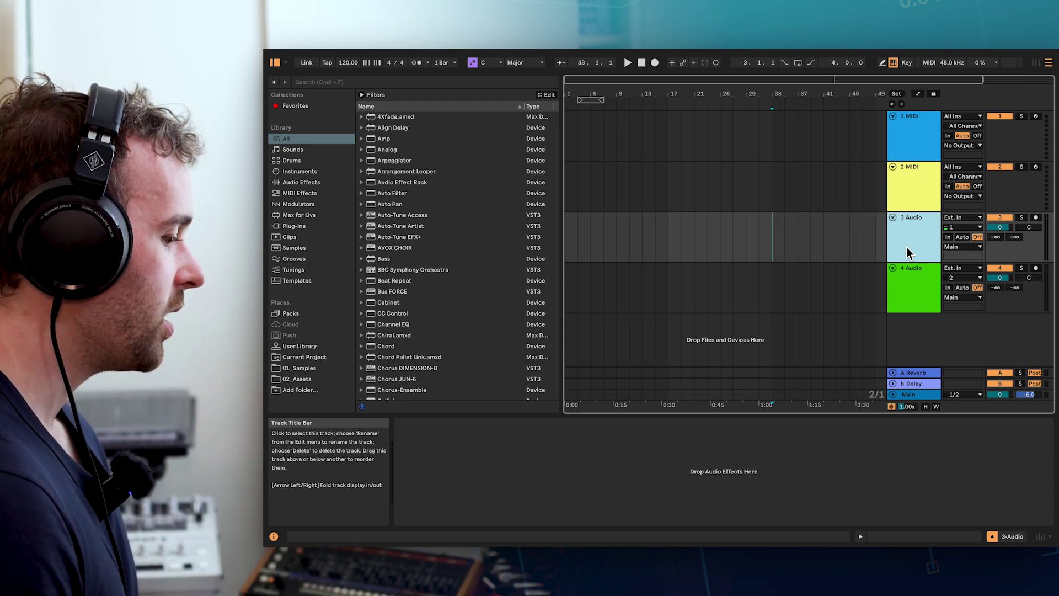
click(913, 154)
click(915, 168)
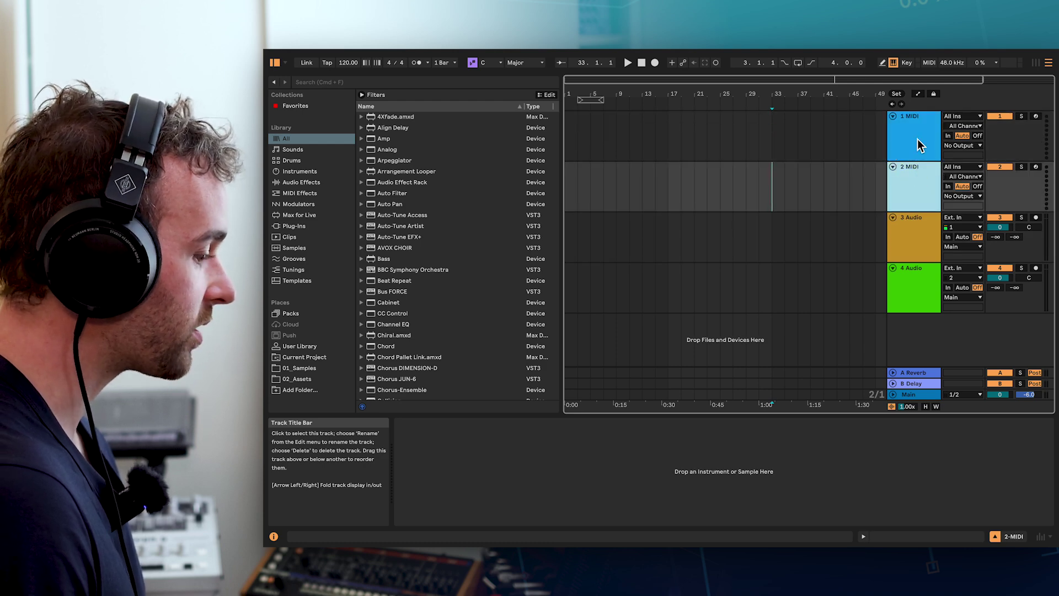
click(920, 145)
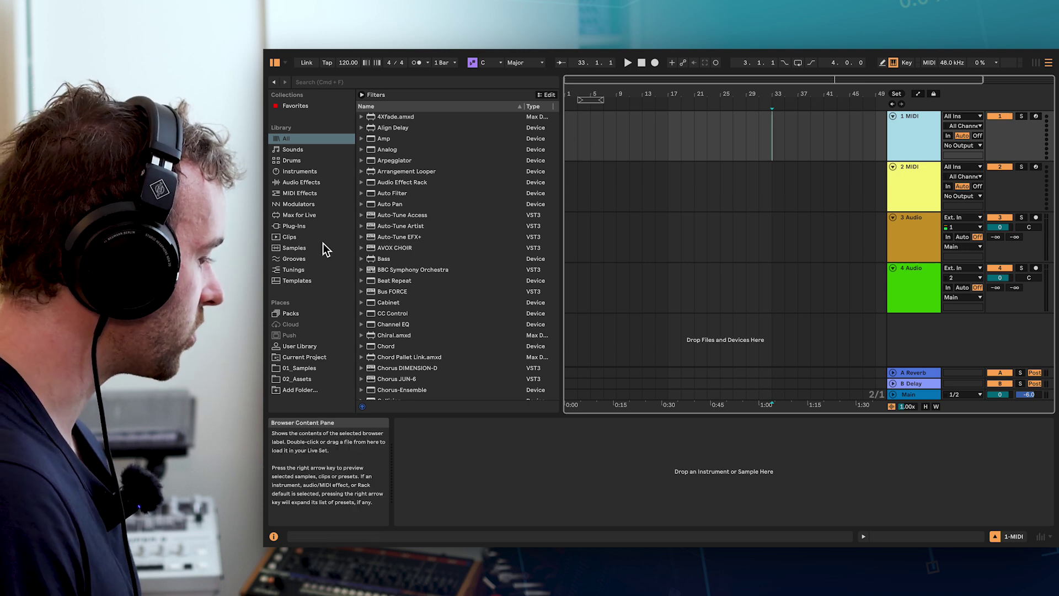
- Show the Library's Sounds presets and check the available filter sections without changing them
click(289, 150)
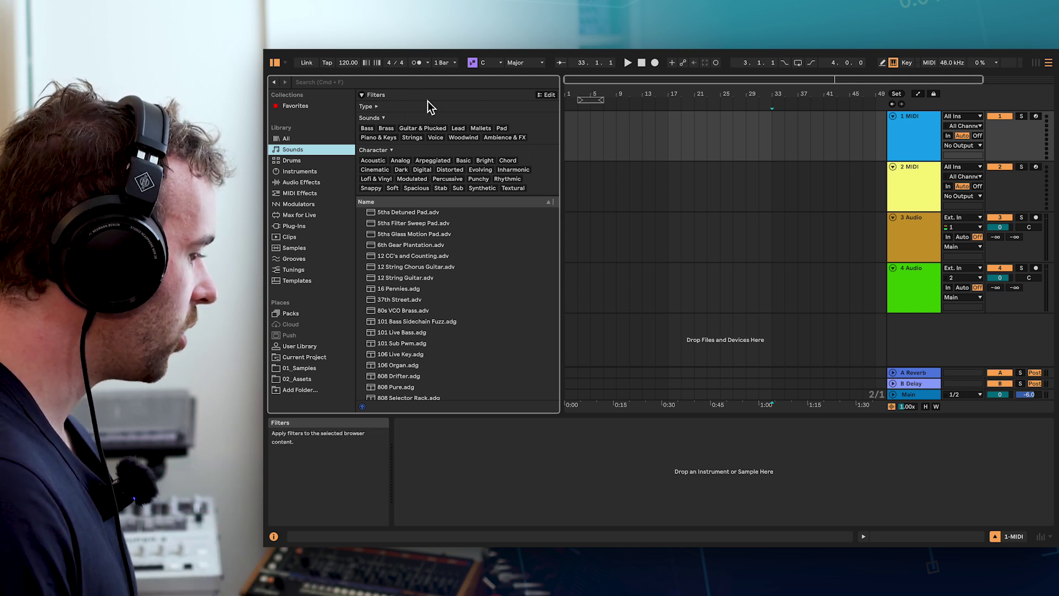
right_click(408, 97)
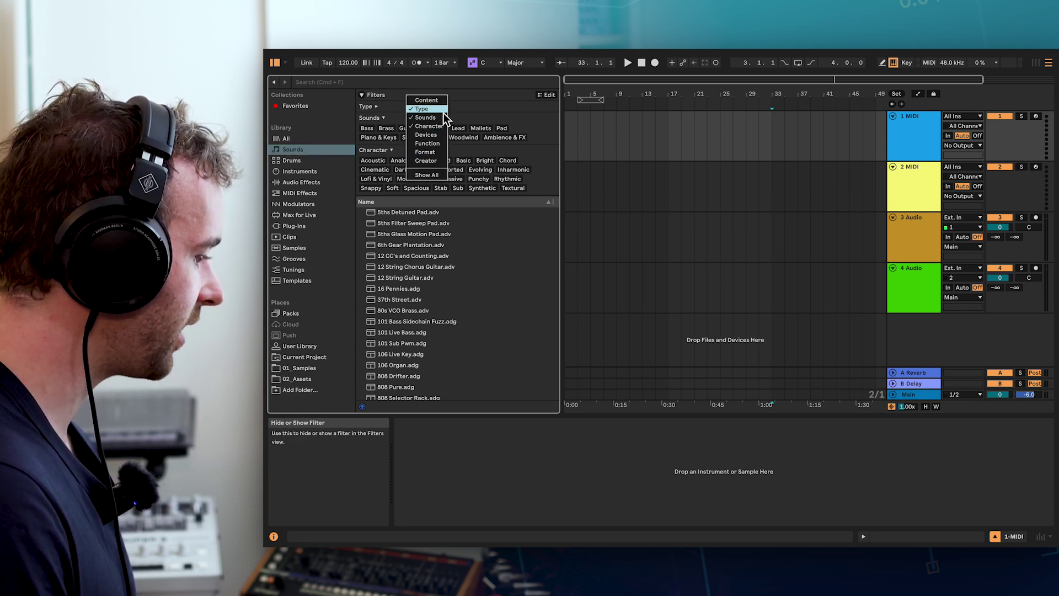
click(480, 98)
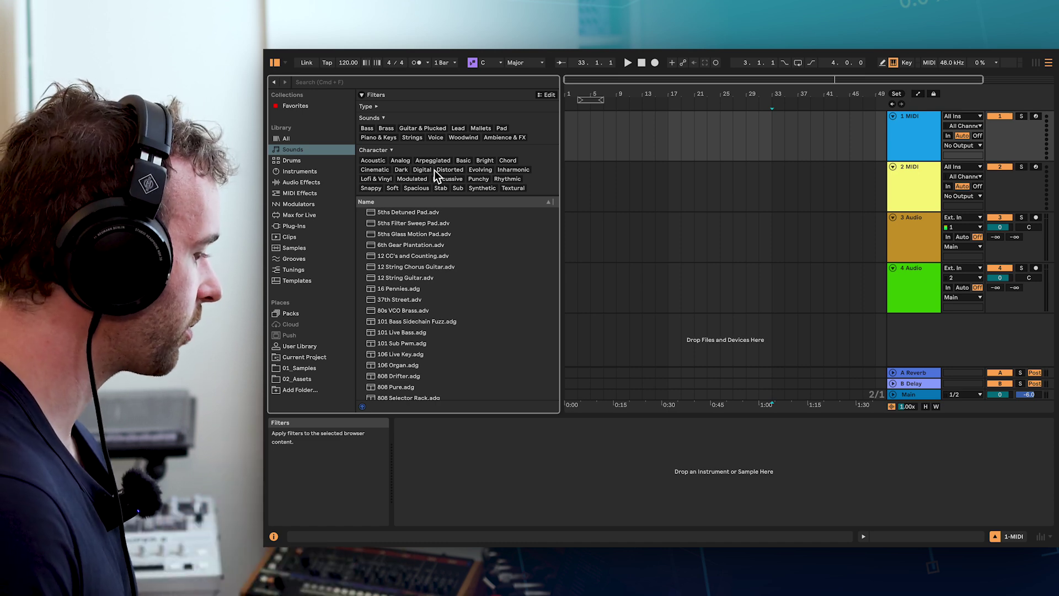
- Collapse Character, filter Sounds by Piano & Keys, and scroll down to Grand Piano.adg
click(392, 151)
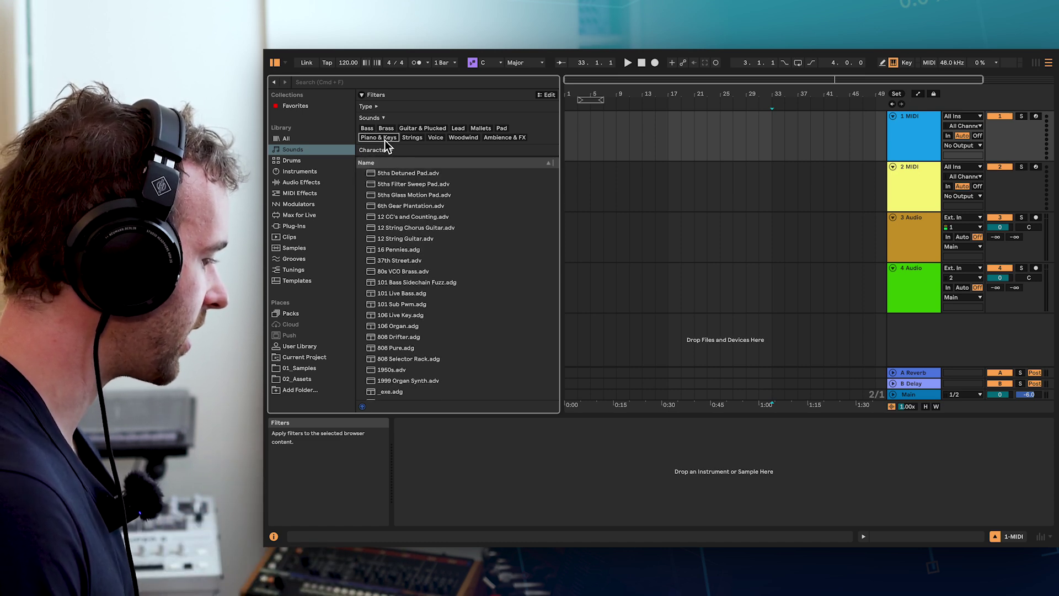
click(385, 140)
scroll(435, 243, down, 10)
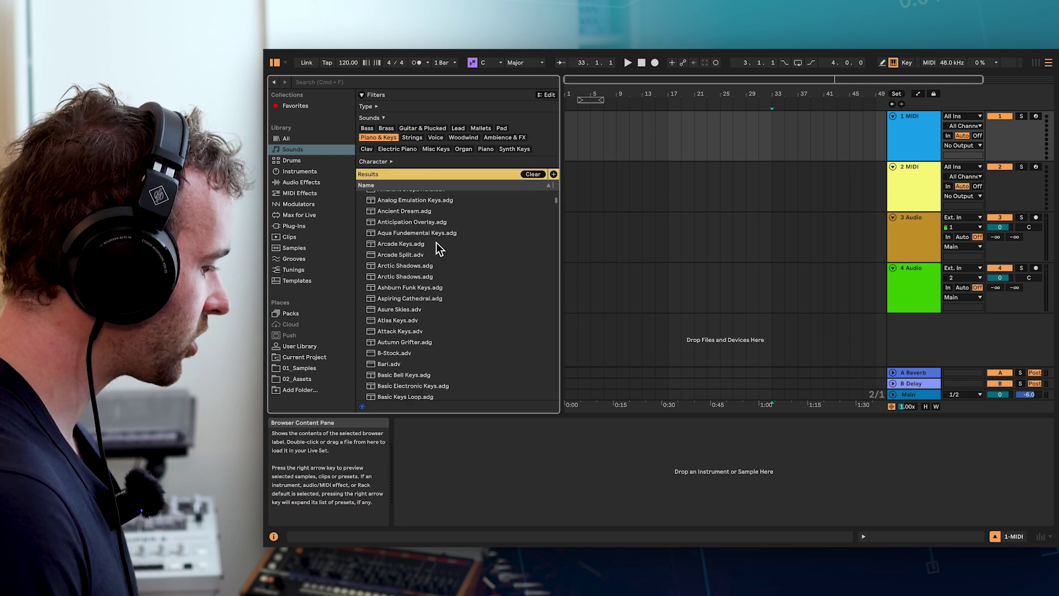
scroll(436, 243, down, 15)
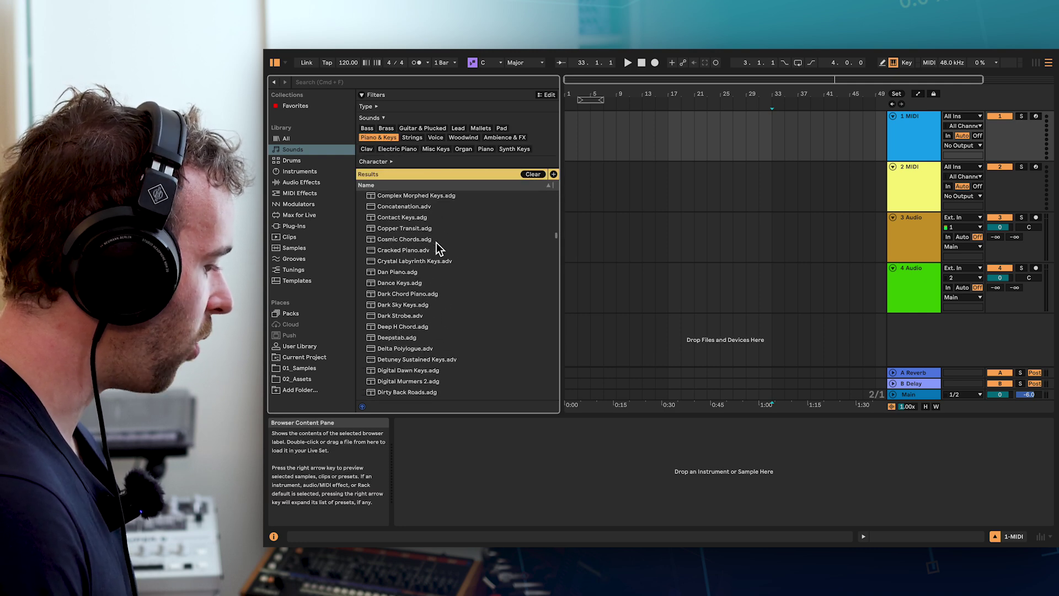
scroll(436, 249, down, 15)
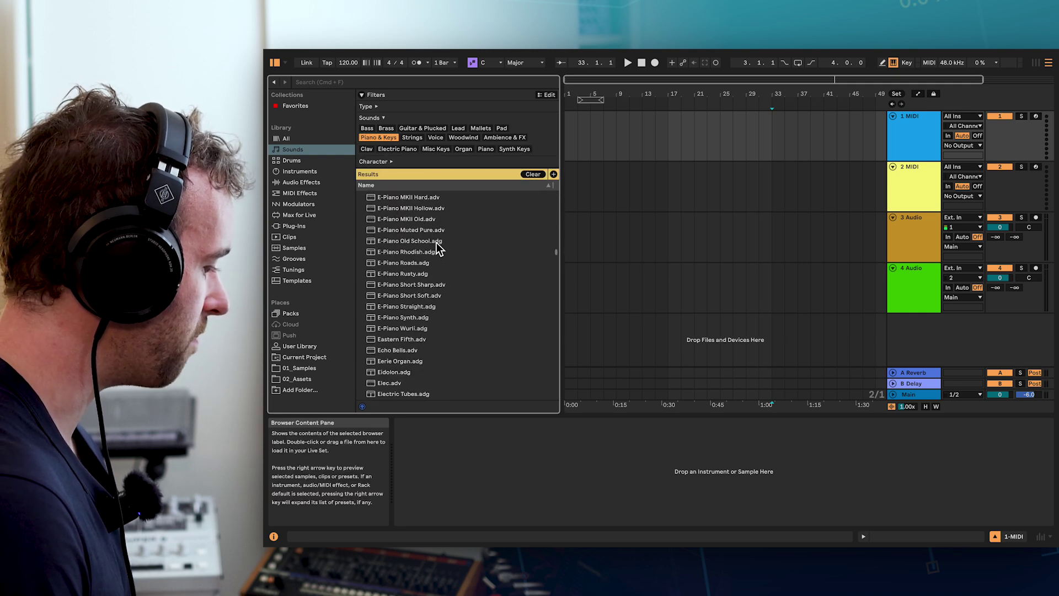
scroll(436, 249, down, 15)
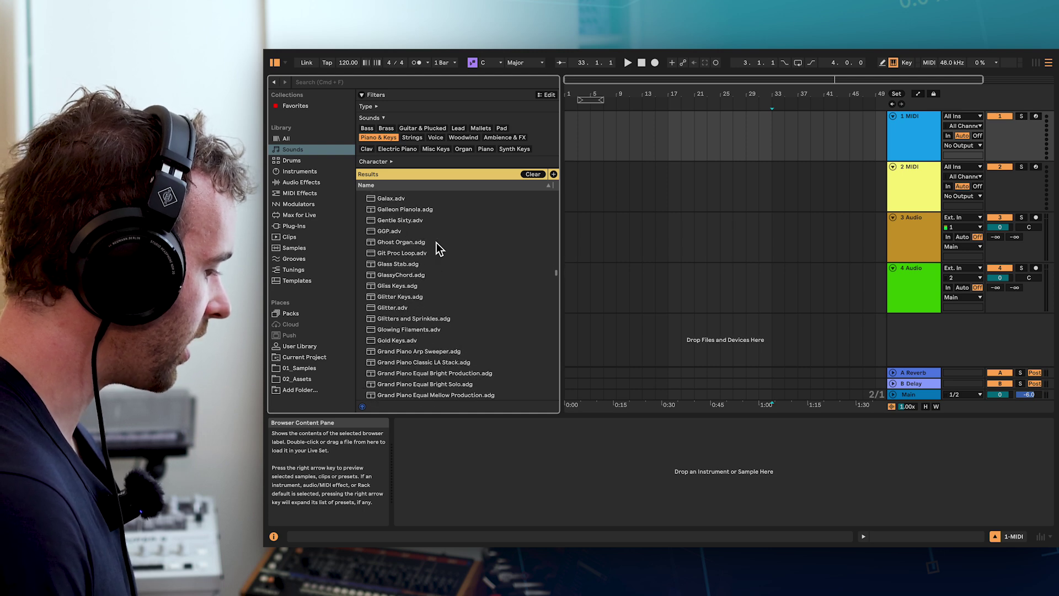
scroll(436, 248, down, 8)
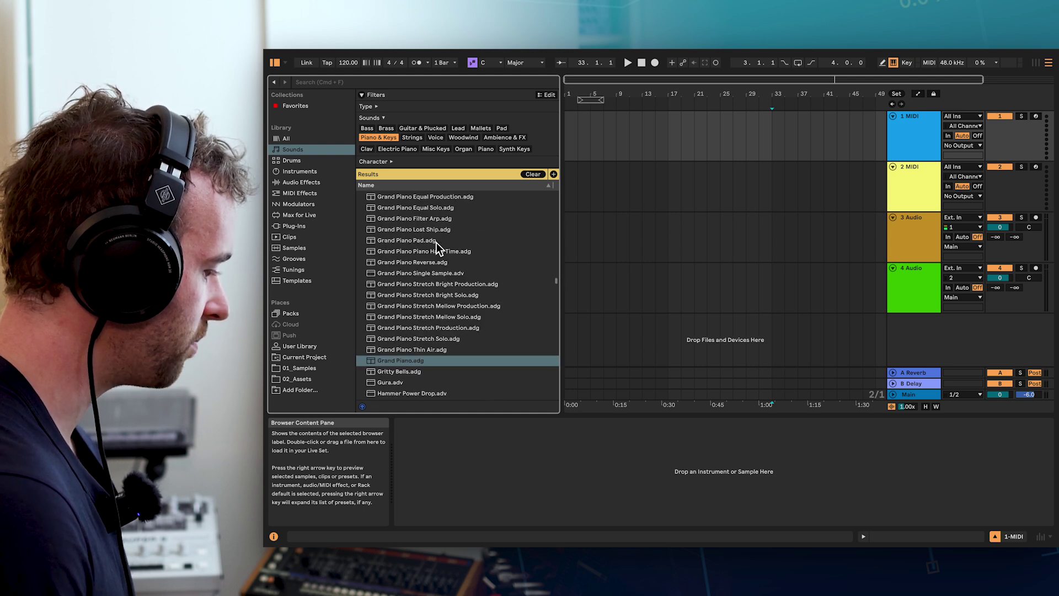
scroll(435, 242, down, 1)
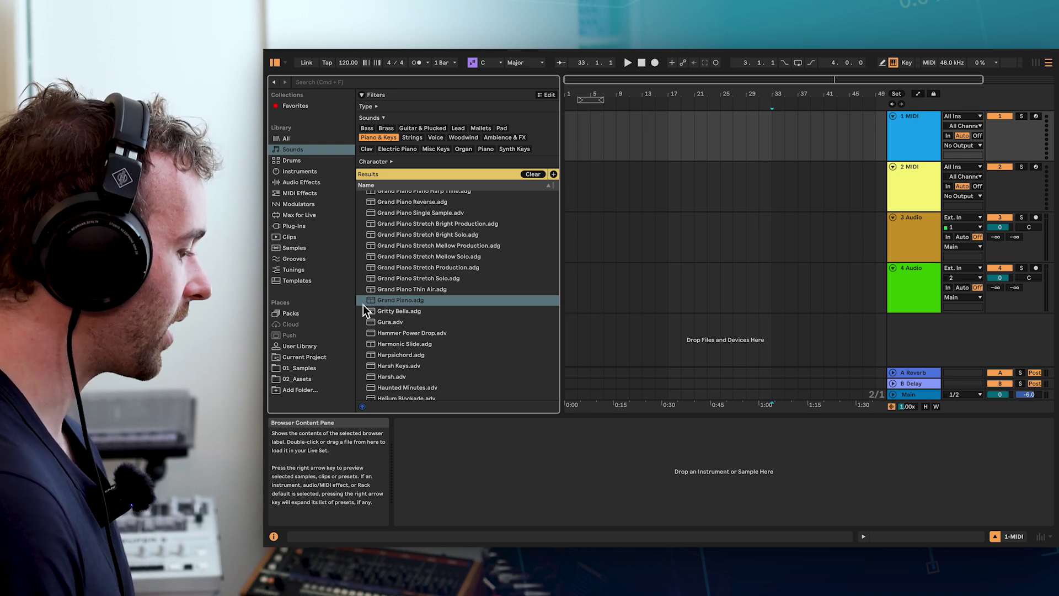
click(913, 144)
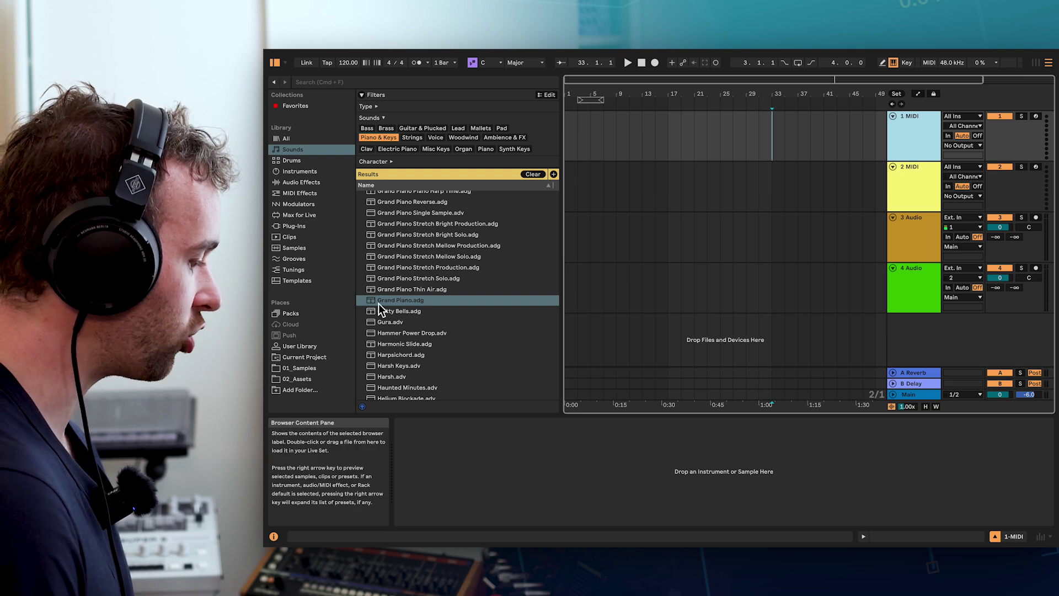
drag(379, 304, 737, 135)
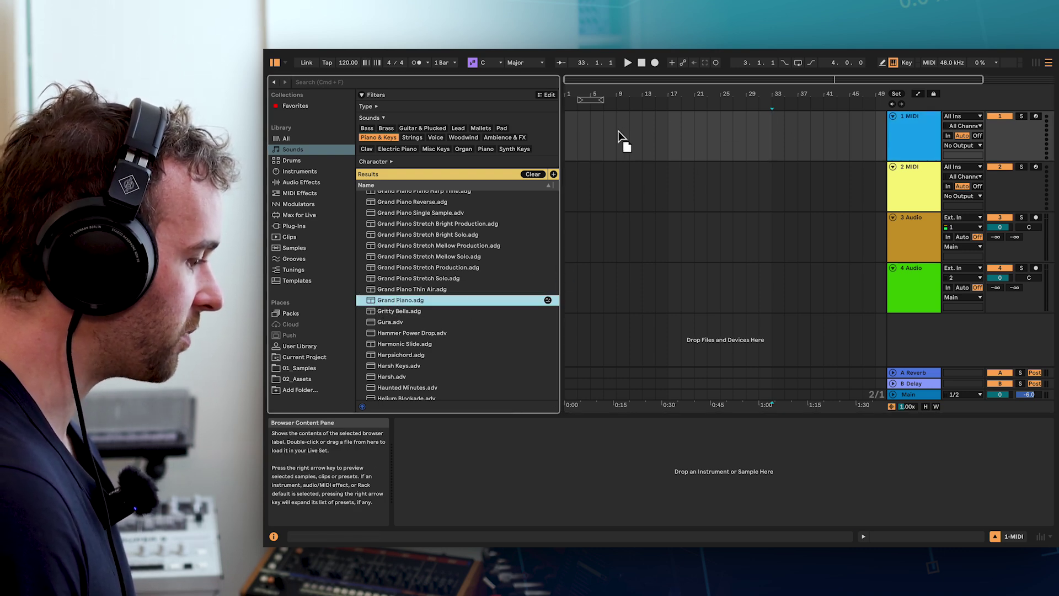
drag(618, 136, 618, 136)
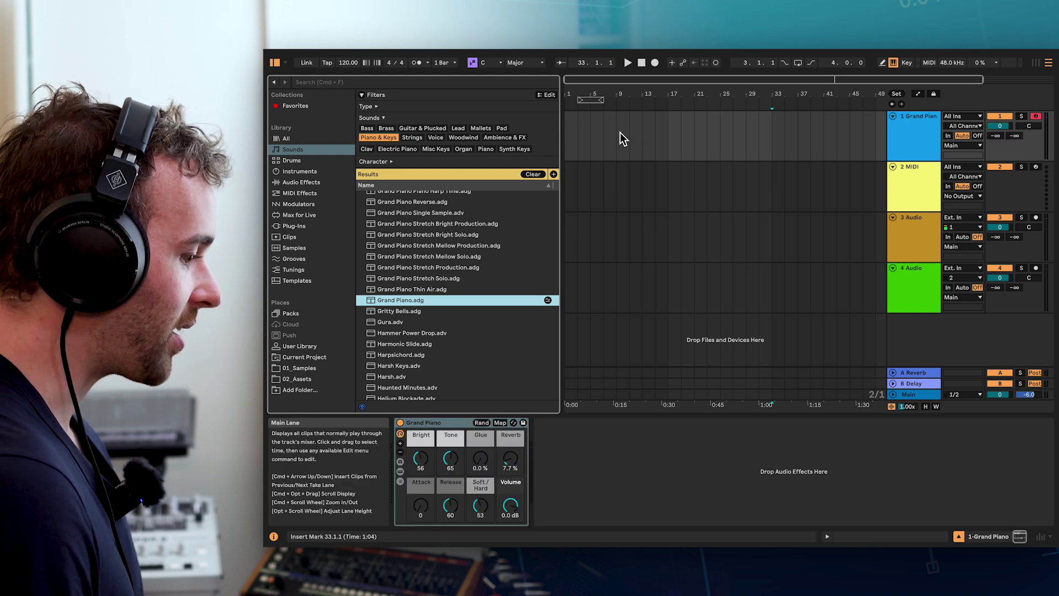
click(936, 138)
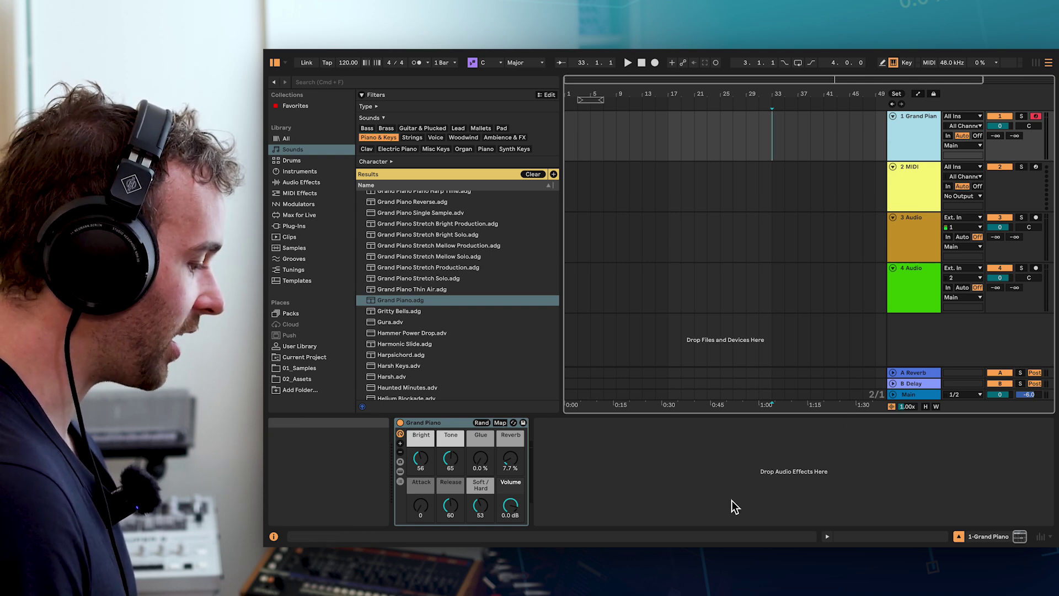
click(457, 437)
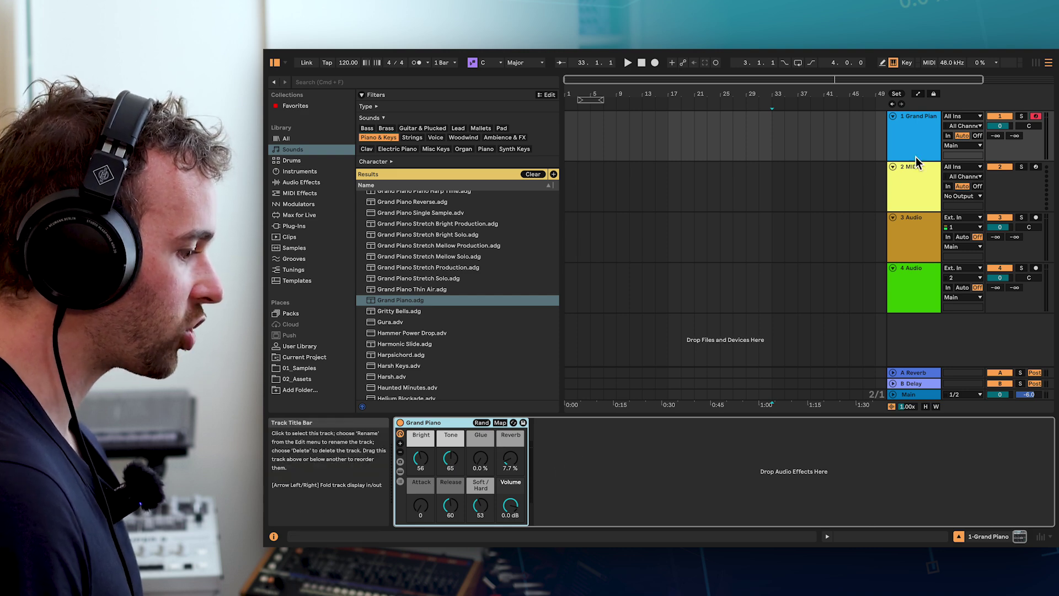
click(931, 130)
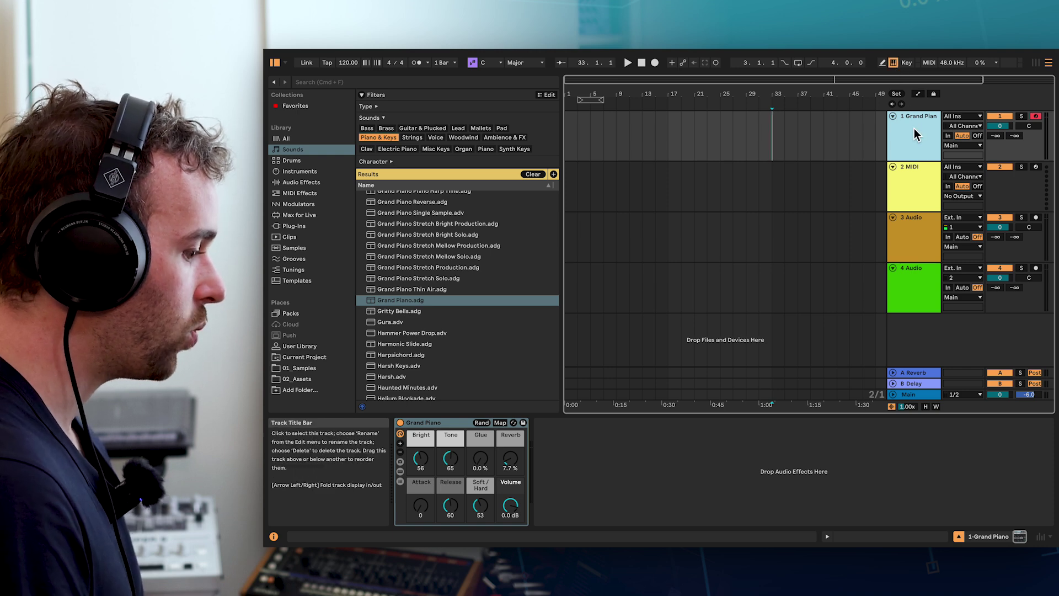
click(1036, 117)
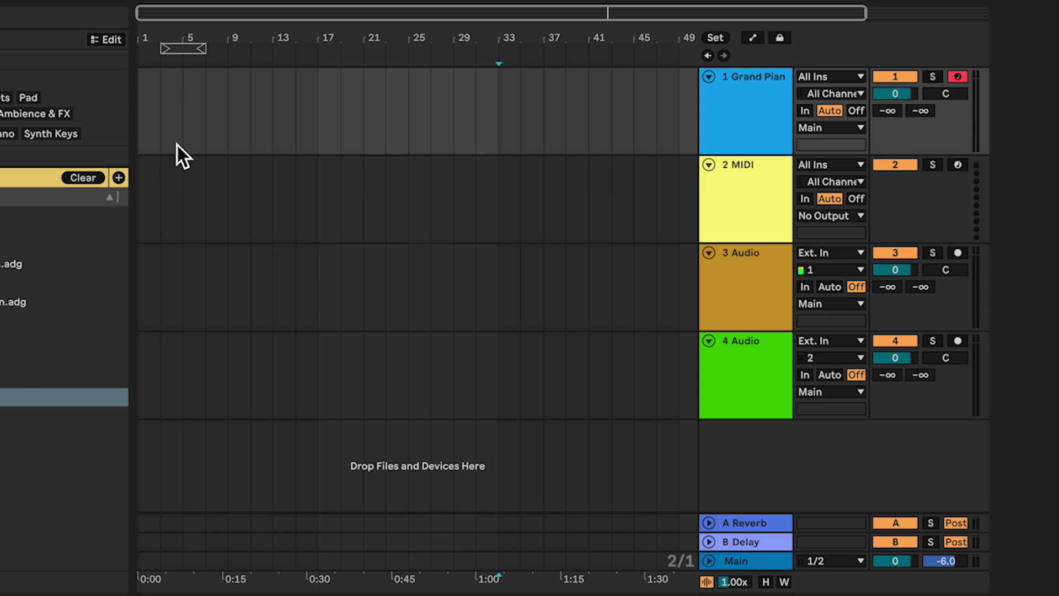
- Insert an empty MIDI clip over bars 1–4 of the Grand Piano track
scroll(182, 154, up, 10)
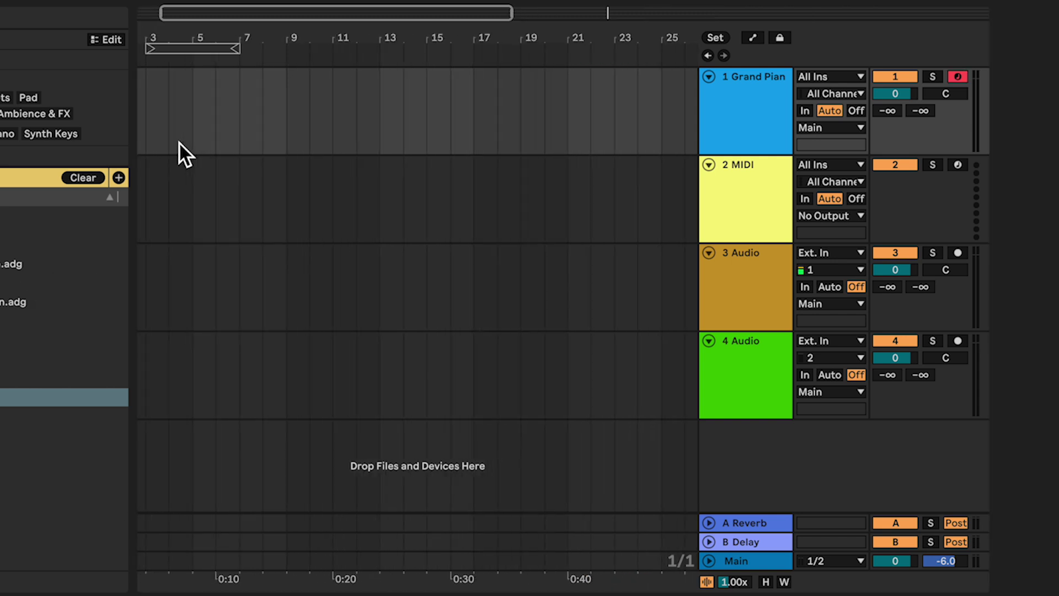
scroll(182, 154, up, 5)
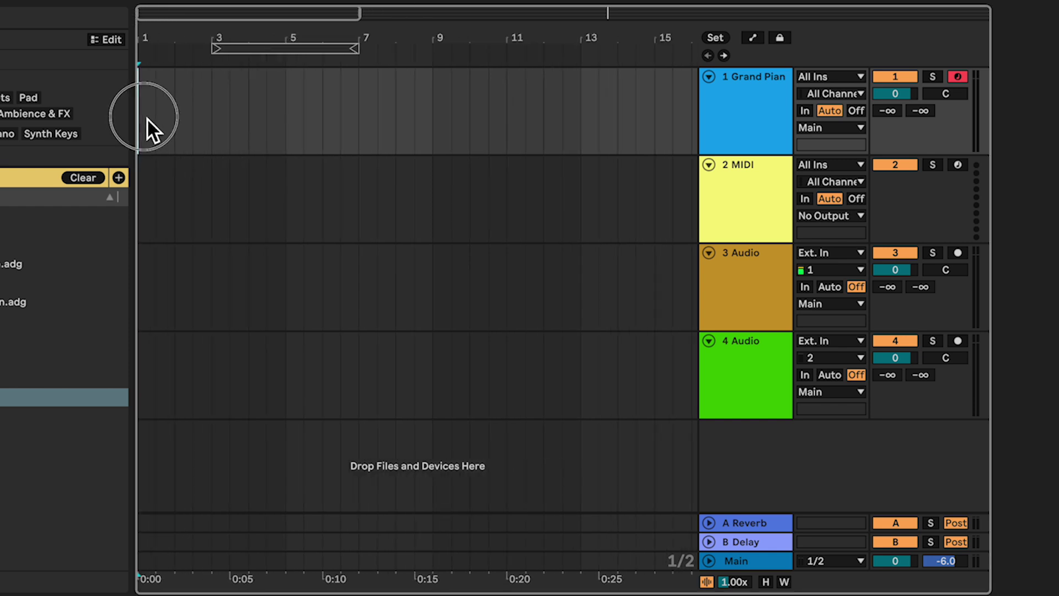
drag(151, 130, 289, 124)
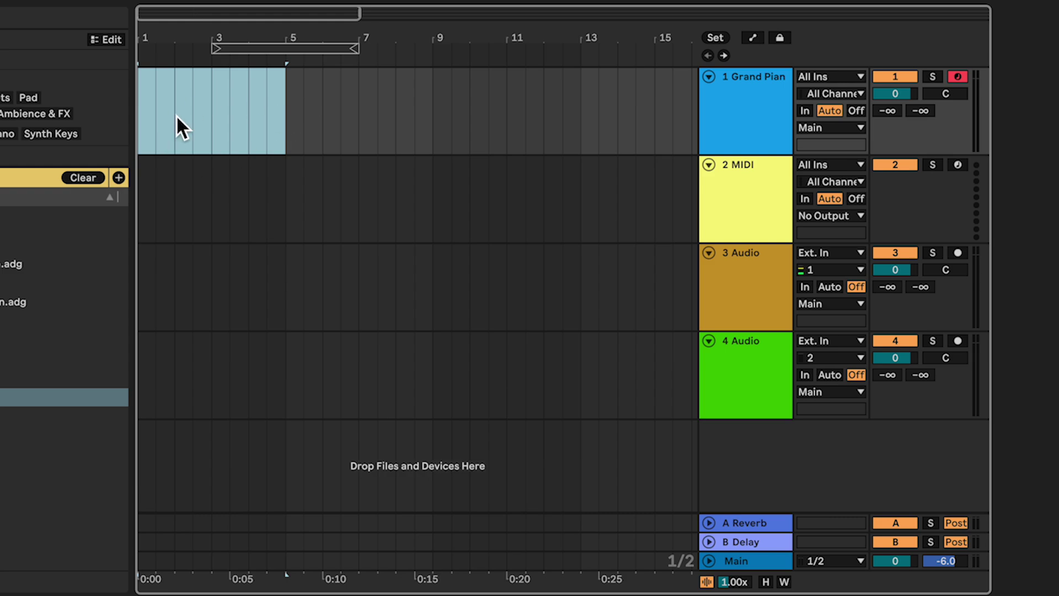
right_click(237, 120)
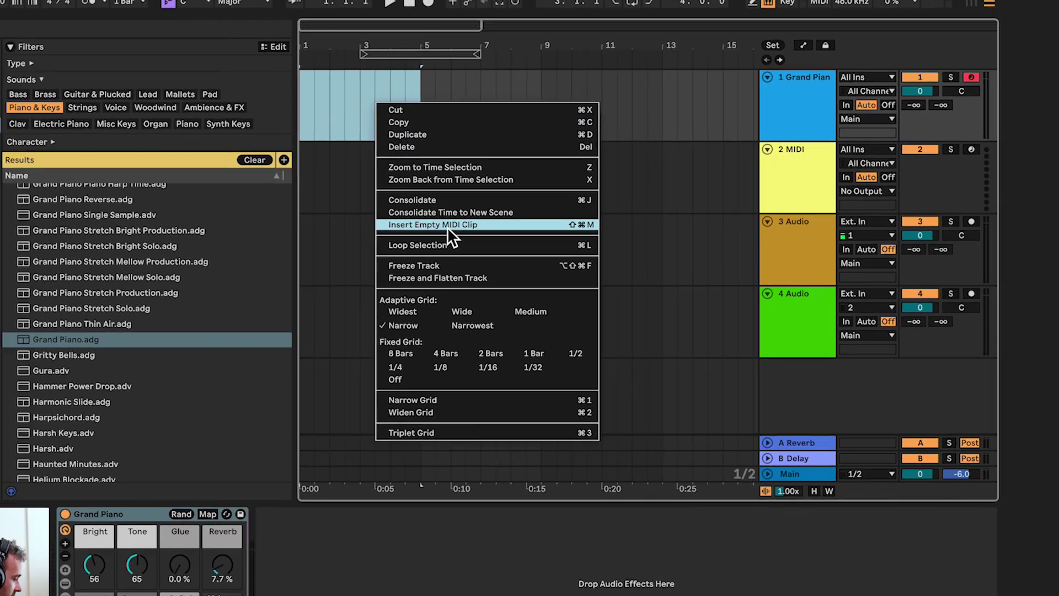
click(447, 226)
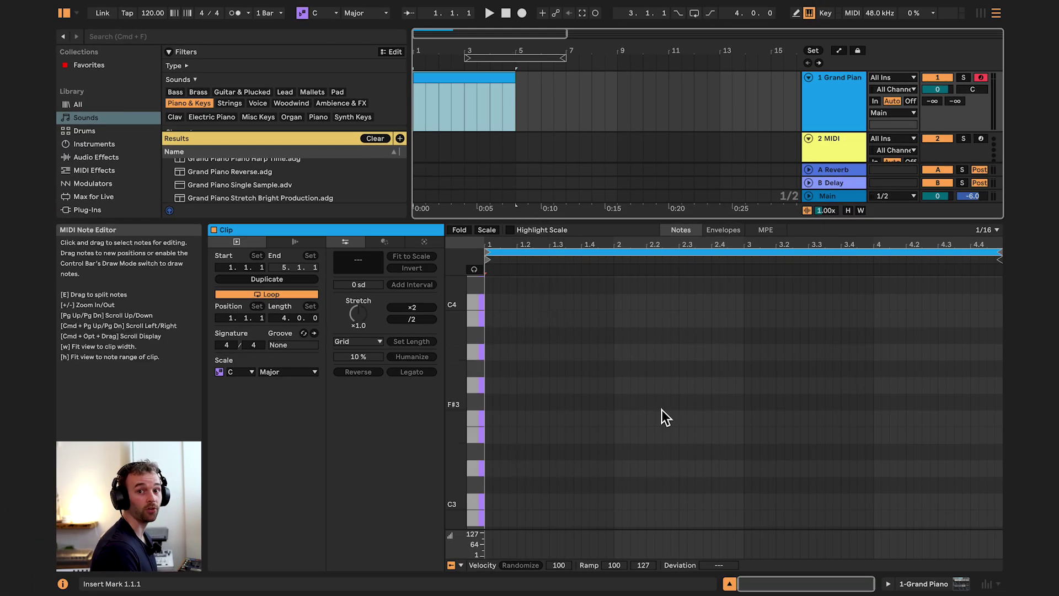
- Draw six short notes in the piano roll: C3, E3, D3, E3, C3, E3
click(480, 389)
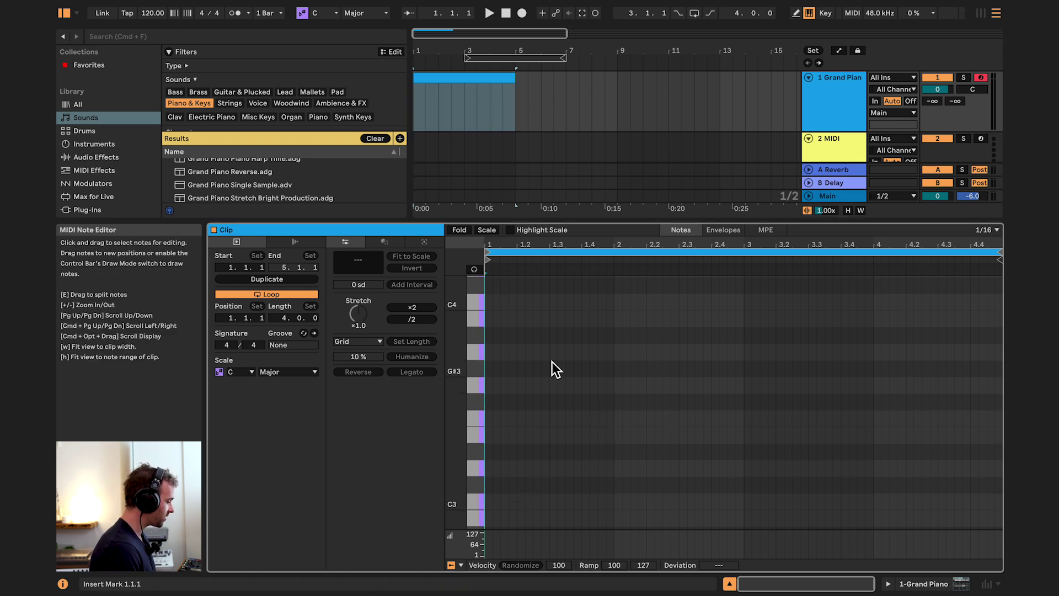
double_click(491, 503)
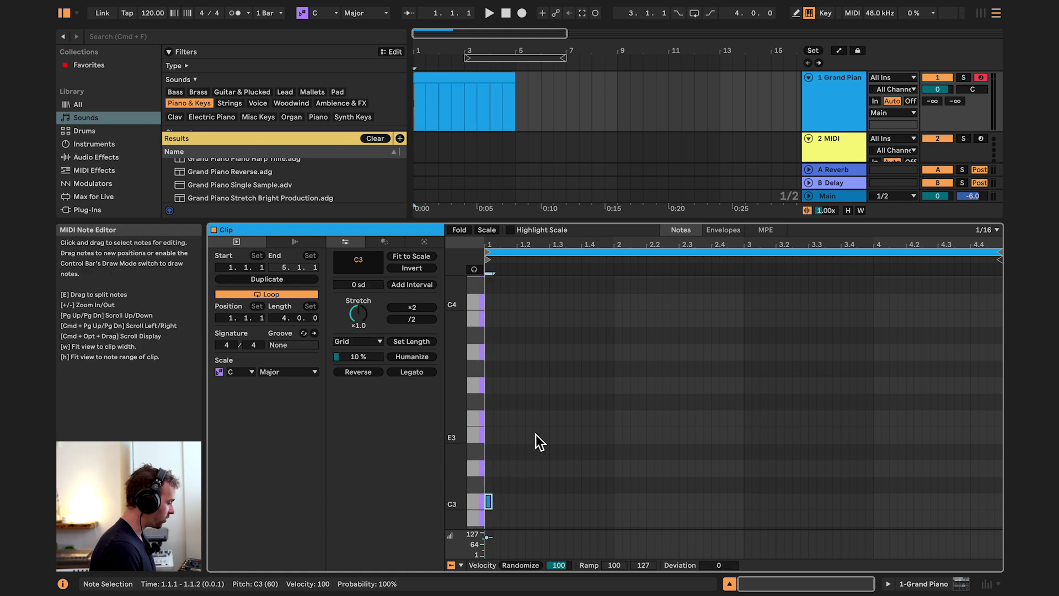
double_click(536, 434)
double_click(593, 468)
double_click(658, 435)
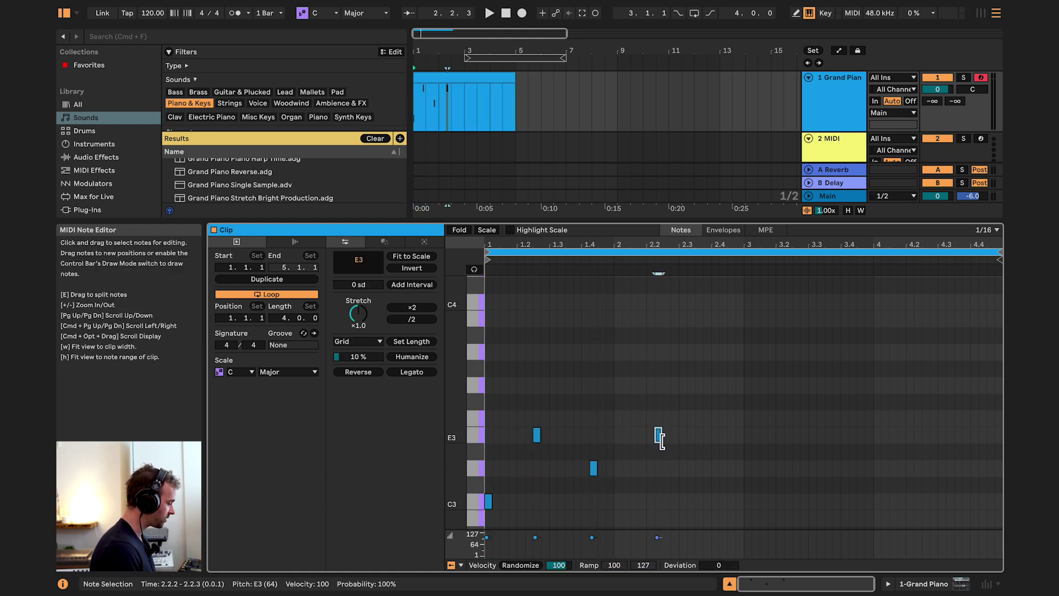
double_click(731, 501)
double_click(820, 434)
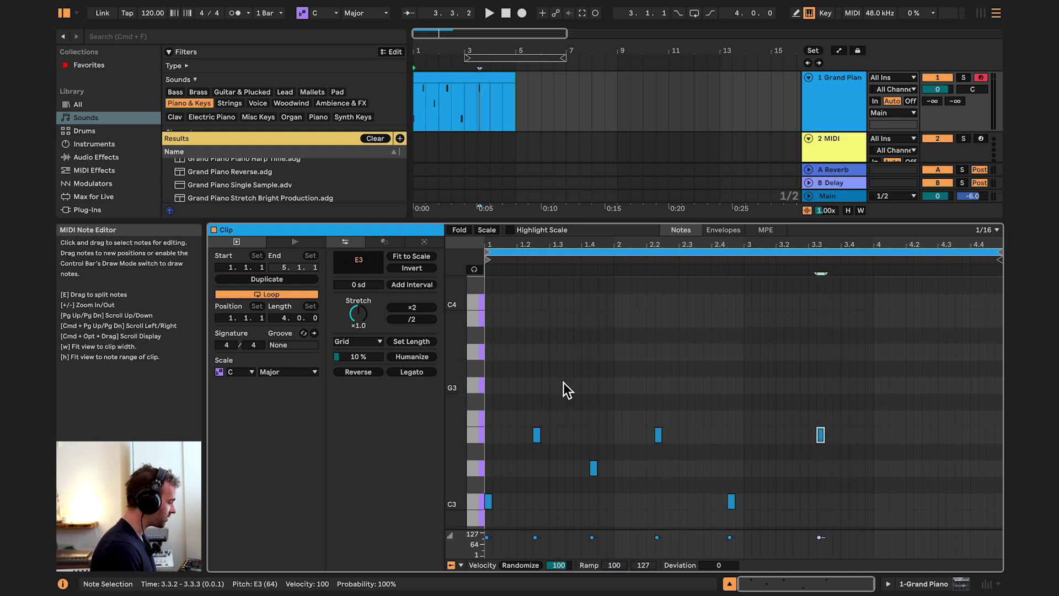
- Set the playback start to 1.1.1 and play the drawn notes, then stop
click(501, 118)
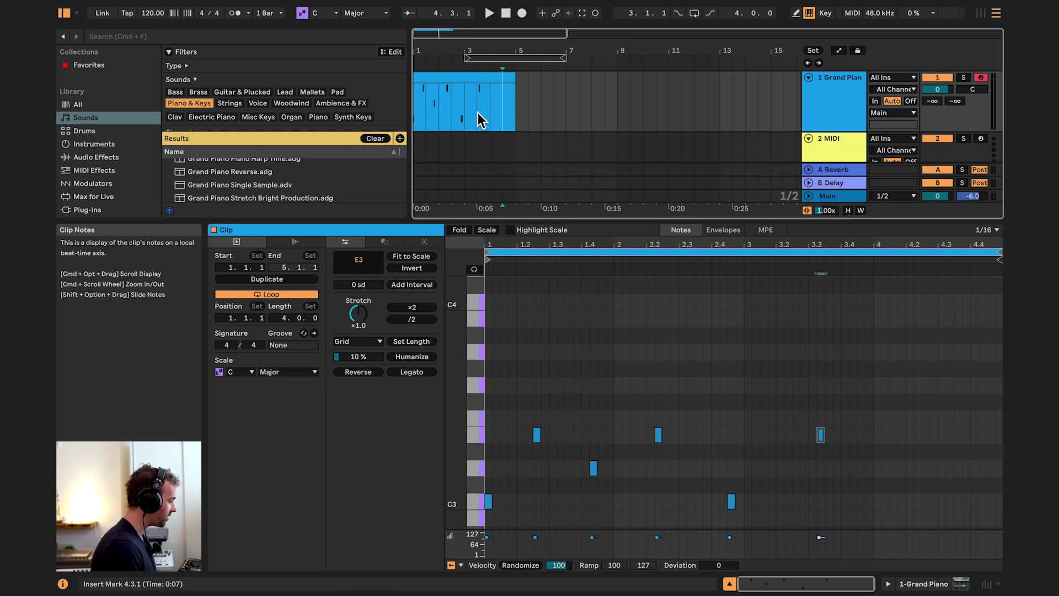
click(422, 114)
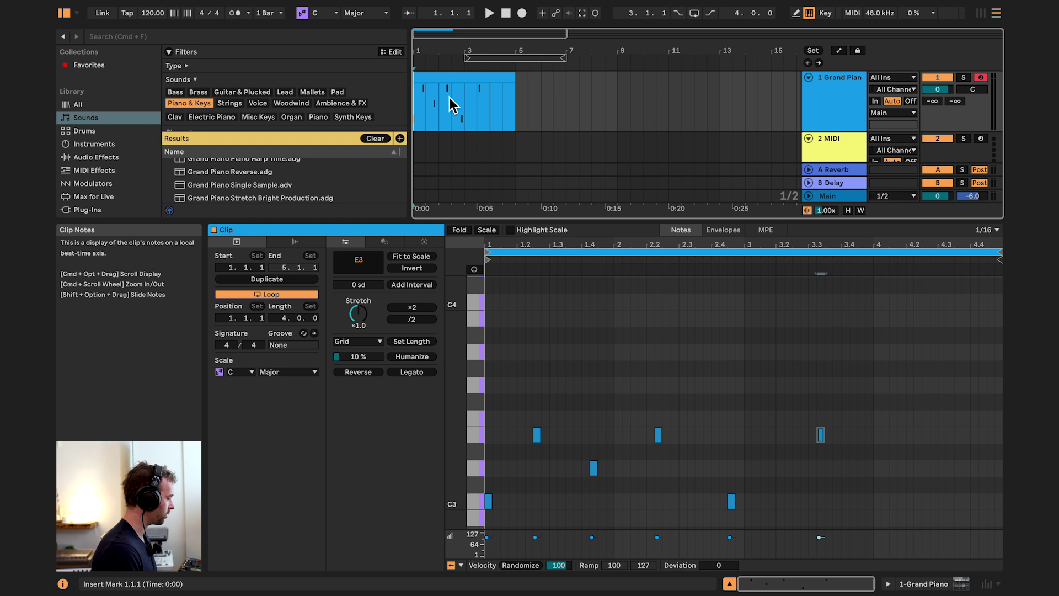
key(space)
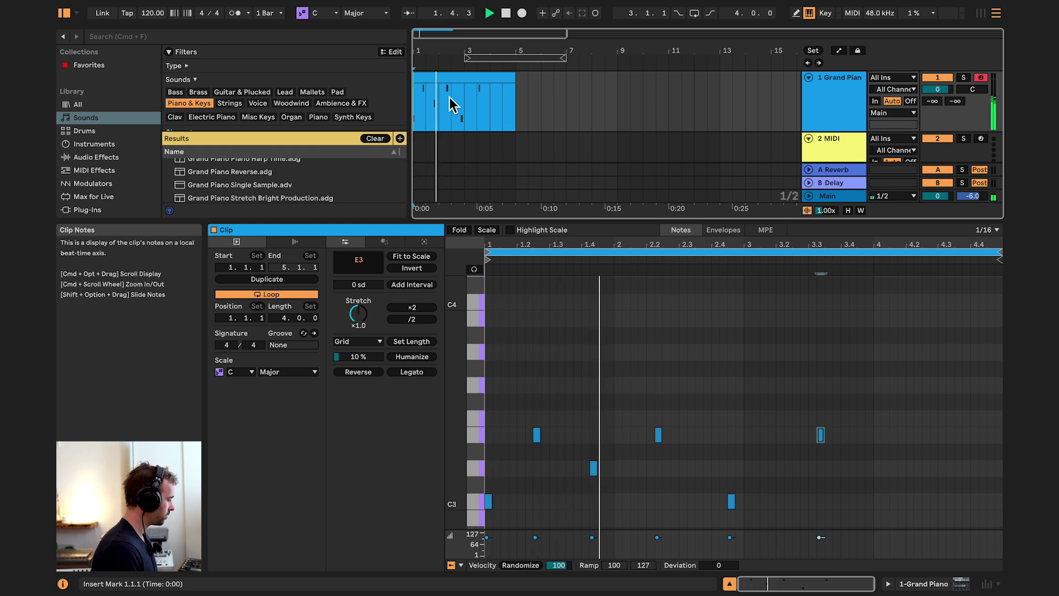
key(space)
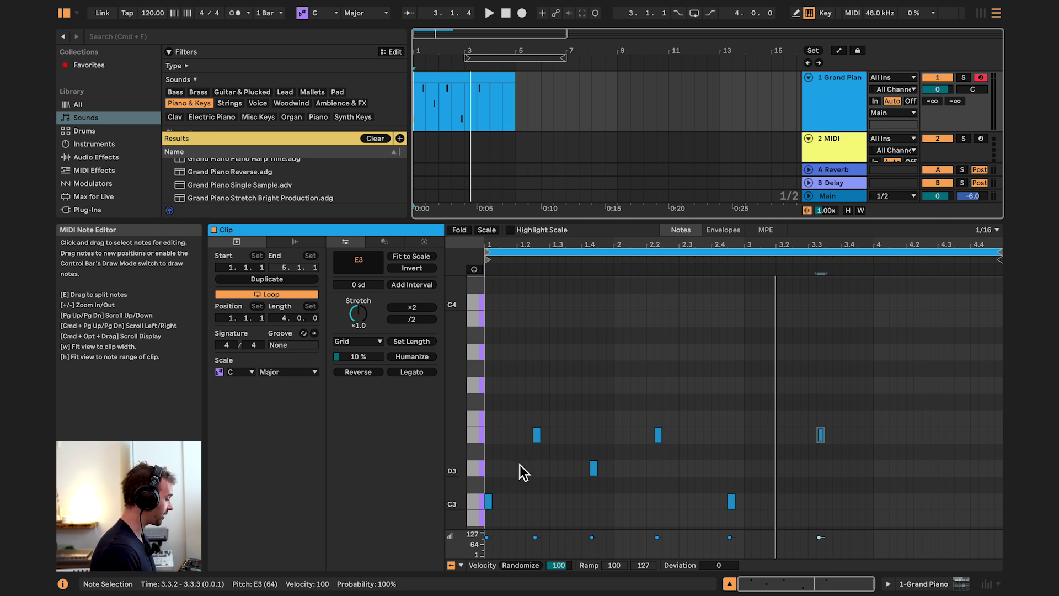
- Zoom the piano roll and lengthen the opening C3 note and the first E3 note
scroll(500, 496, up, 1)
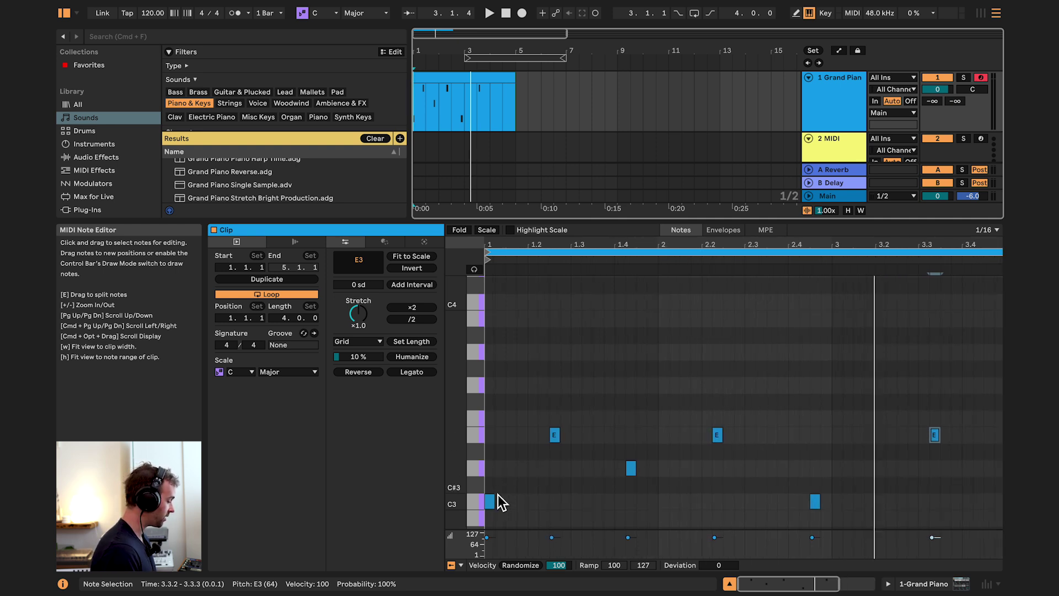
scroll(499, 501, up, 3)
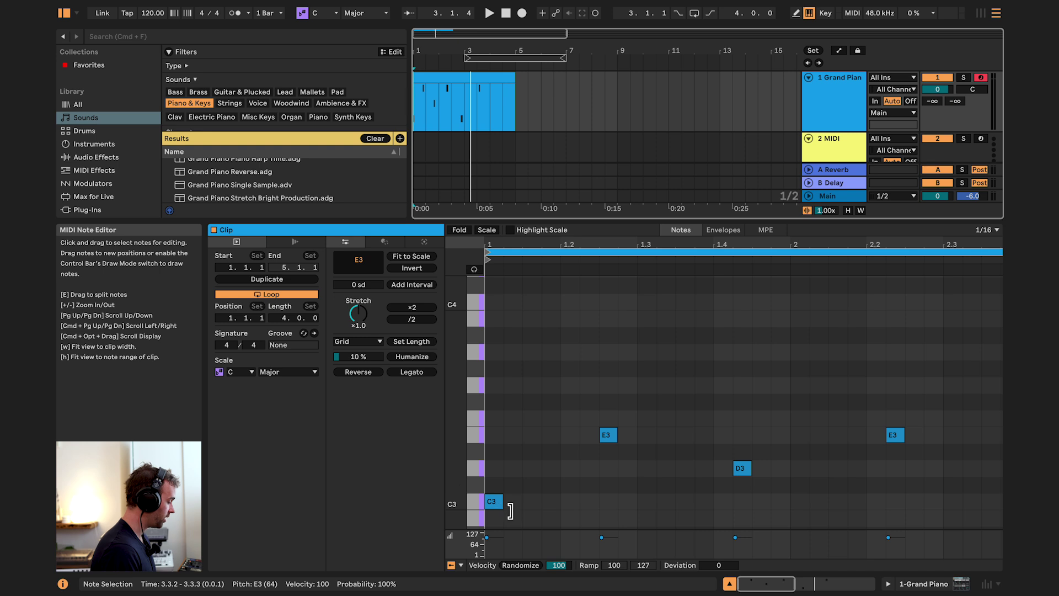
drag(510, 511, 560, 506)
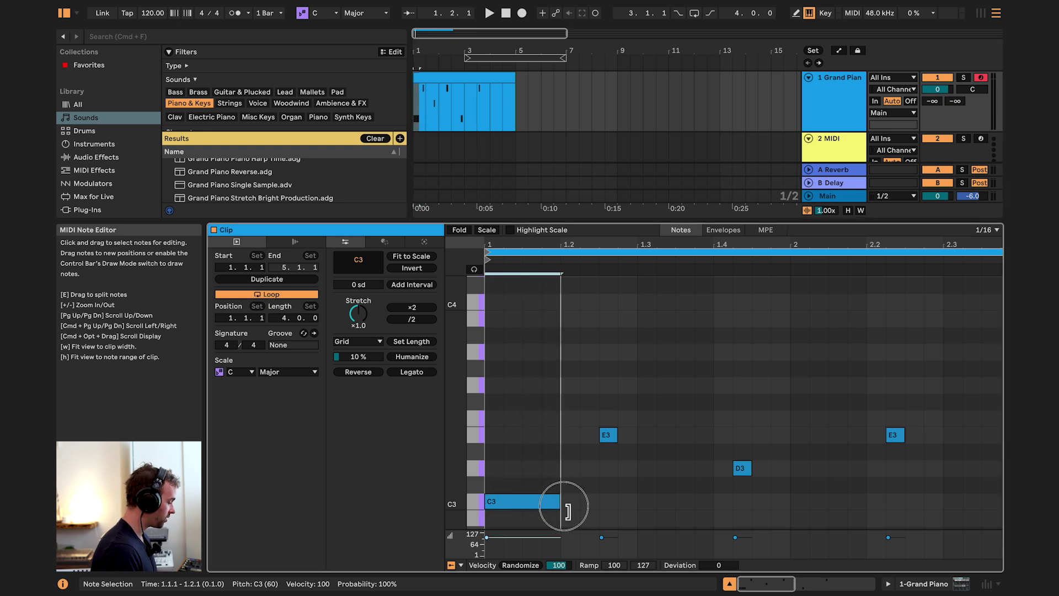
drag(617, 434, 787, 469)
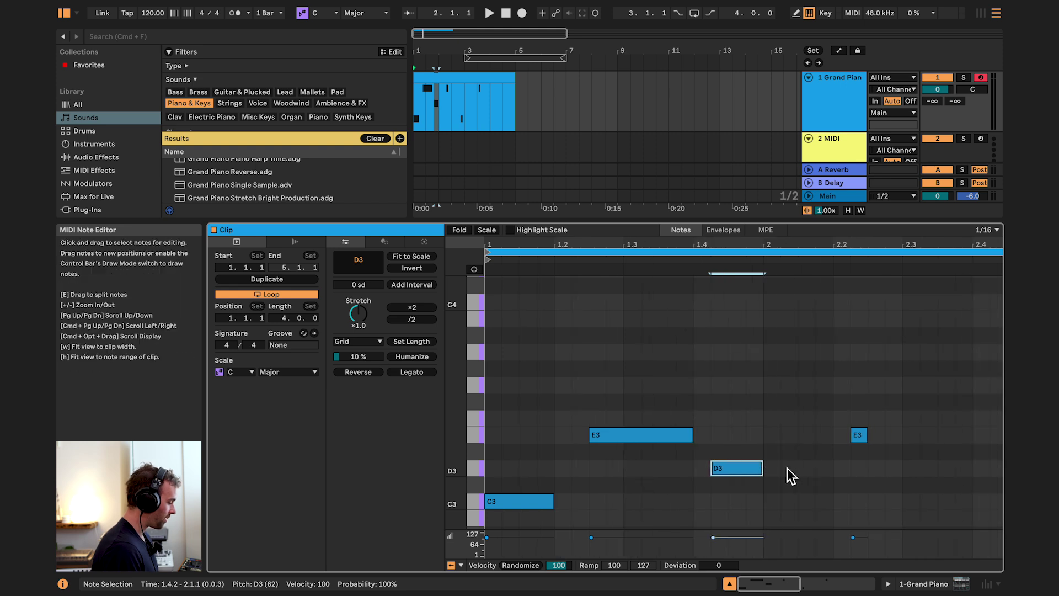
- Add two G3 notes, stretch the first to 1.2.2, move the later E3 earlier, and play
double_click(528, 386)
drag(533, 388, 585, 390)
double_click(699, 387)
drag(840, 434, 888, 441)
scroll(885, 457, down, 1)
scroll(860, 448, down, 1)
key(space)
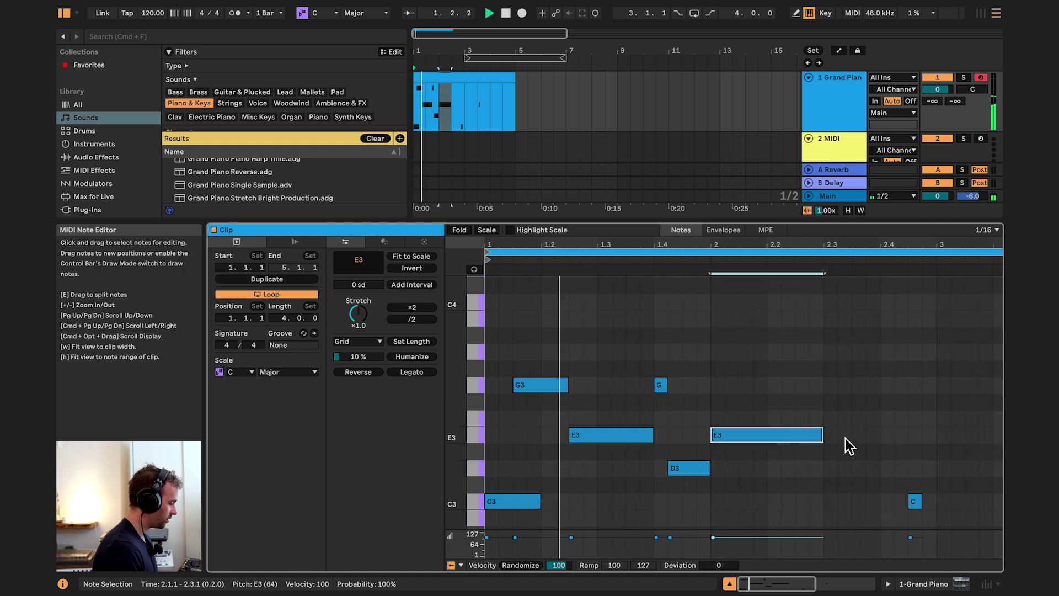
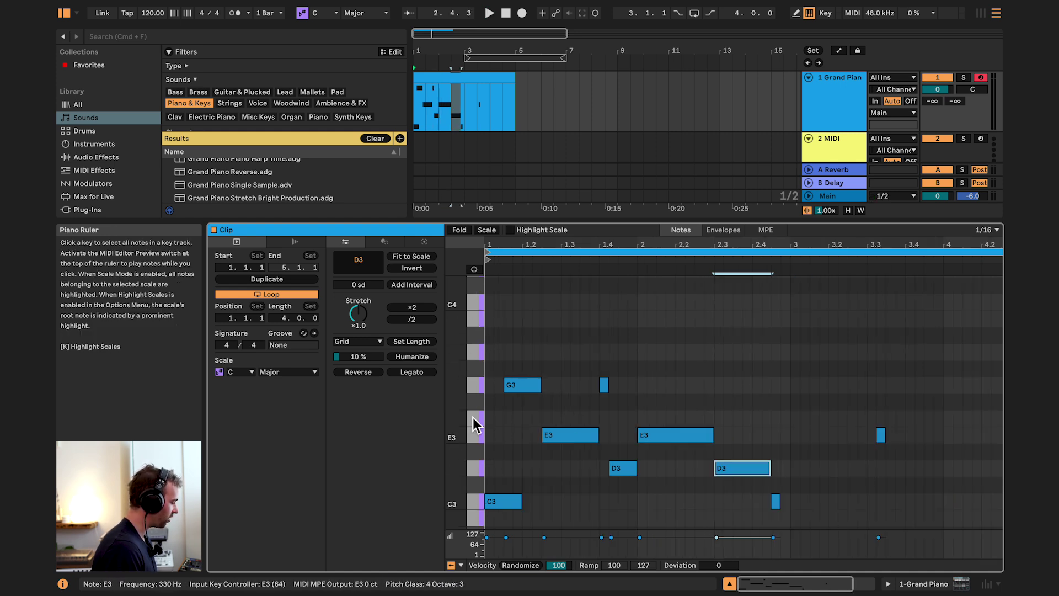
- Turn on MIDI Editor note preview and audition the G3, E3 and C3 notes
click(474, 270)
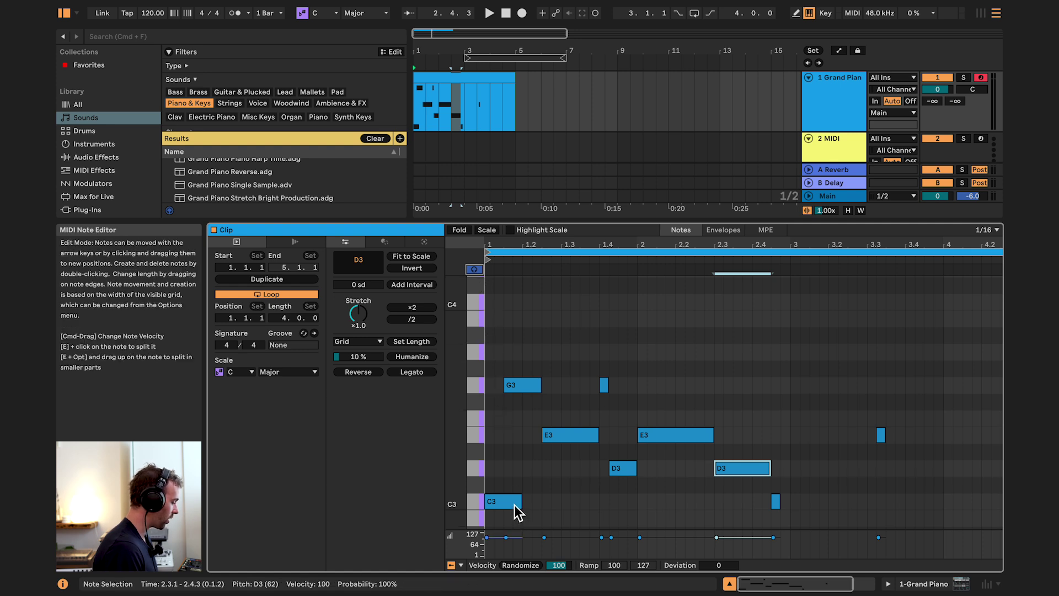
click(511, 322)
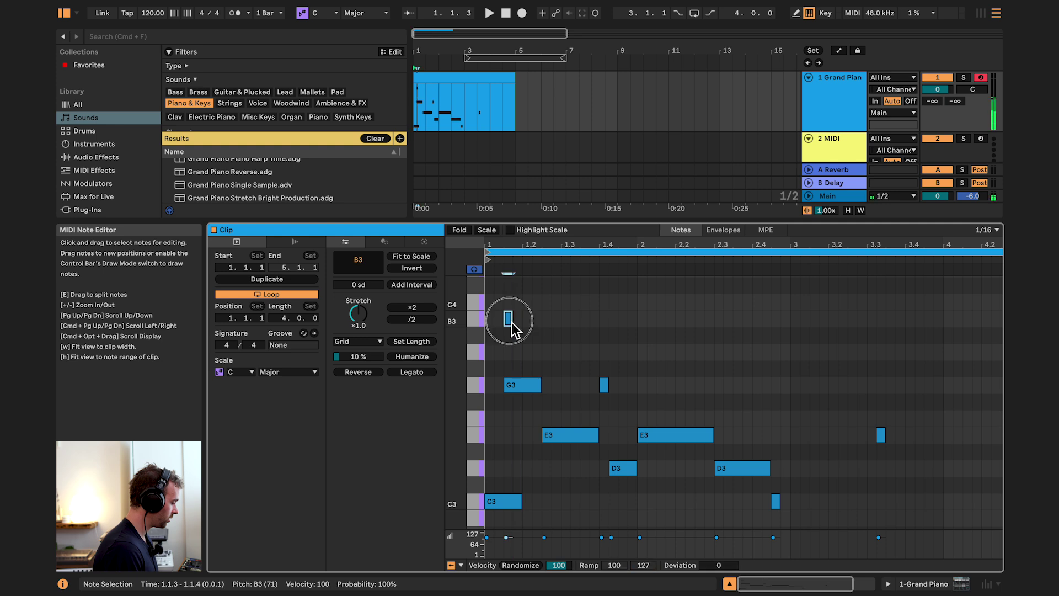
click(518, 396)
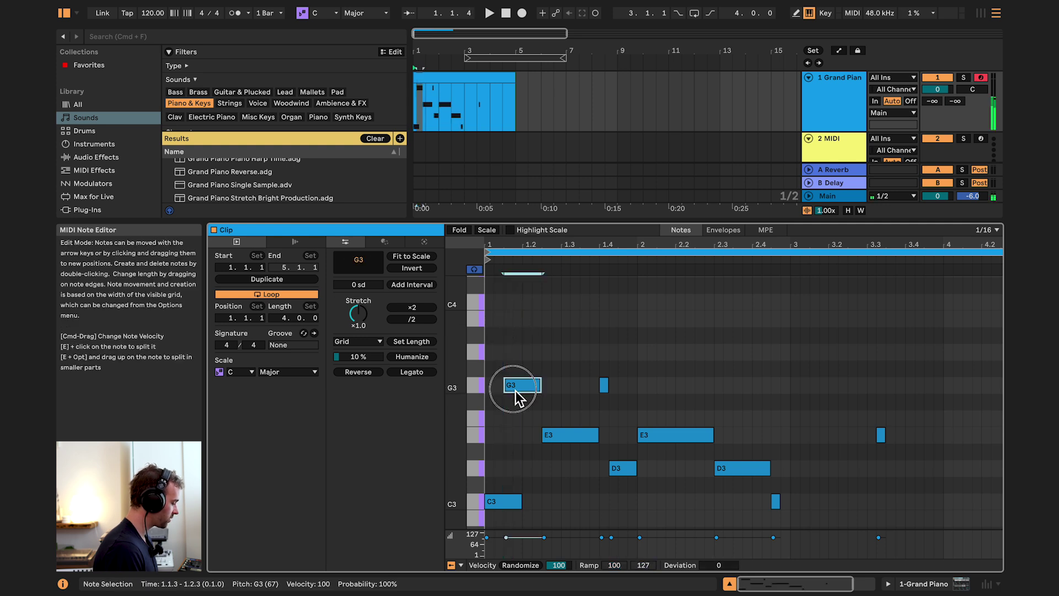
click(548, 435)
click(503, 506)
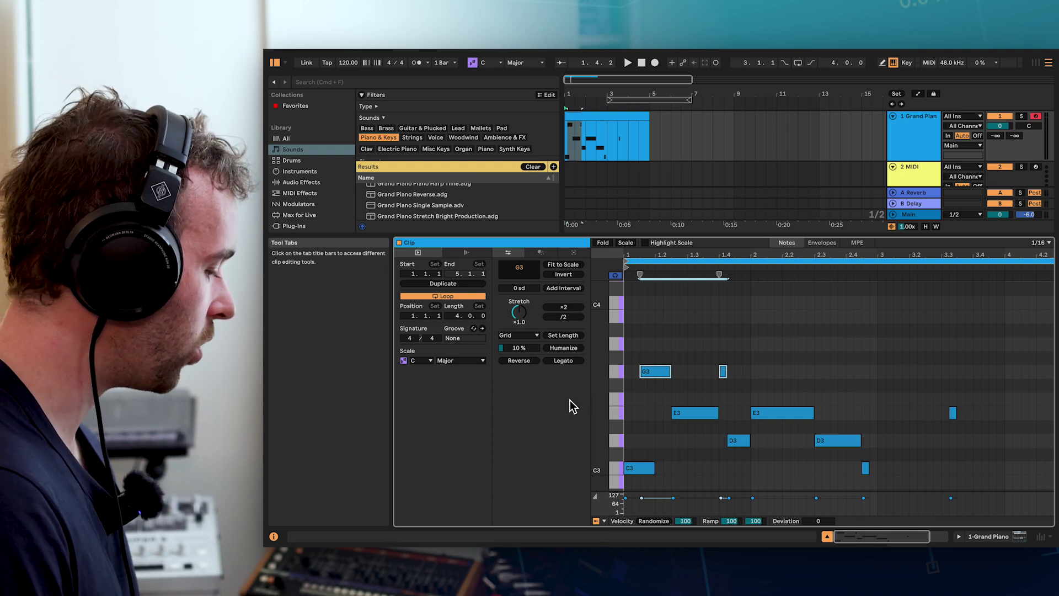
- Keep the clip scale at C Major, toggle Scale Mode back on and enable Highlight Scale
click(430, 369)
click(429, 371)
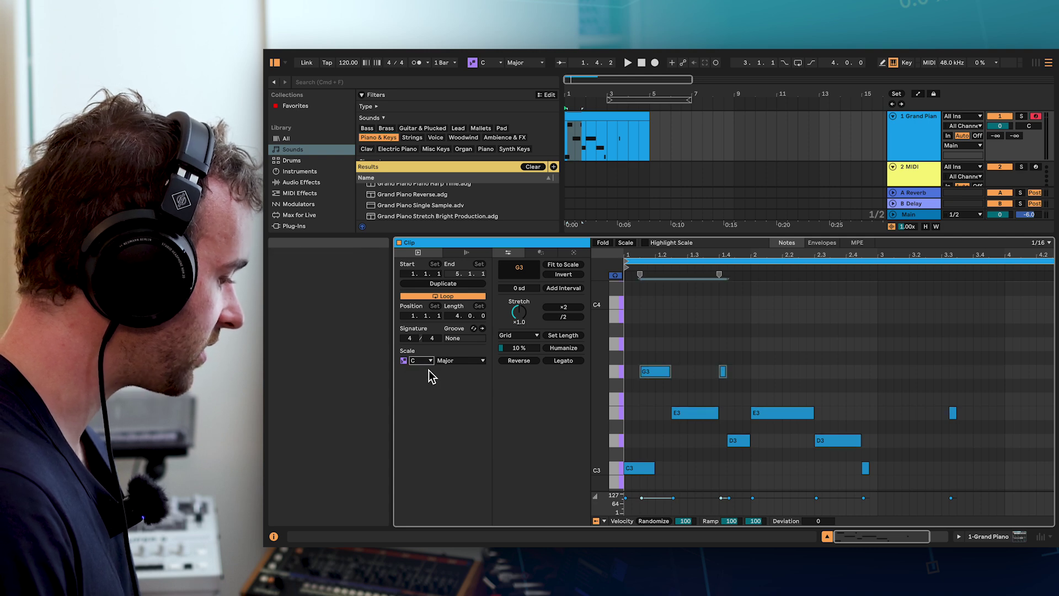
click(451, 362)
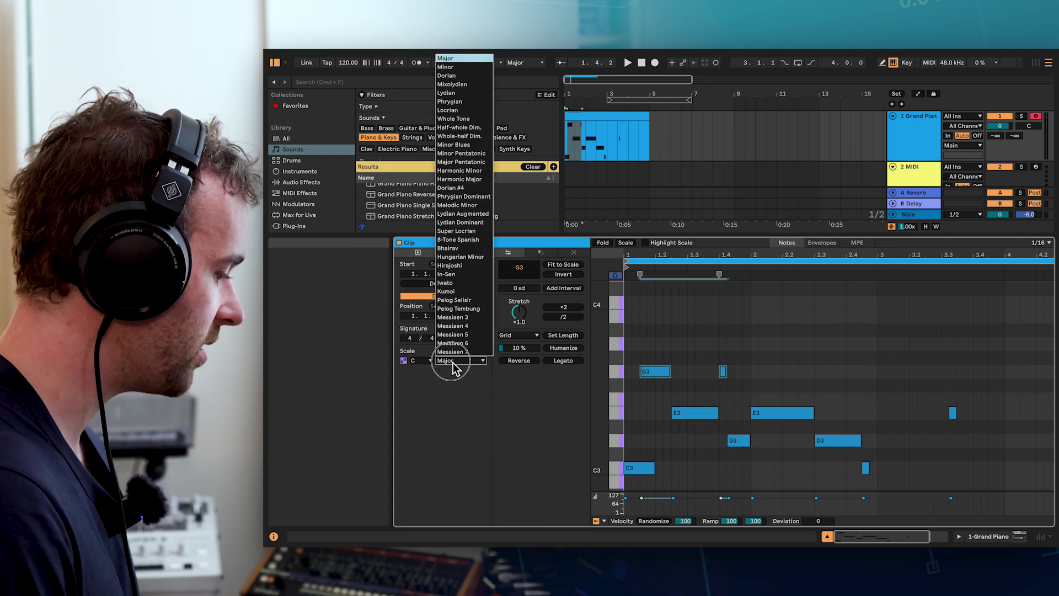
click(468, 60)
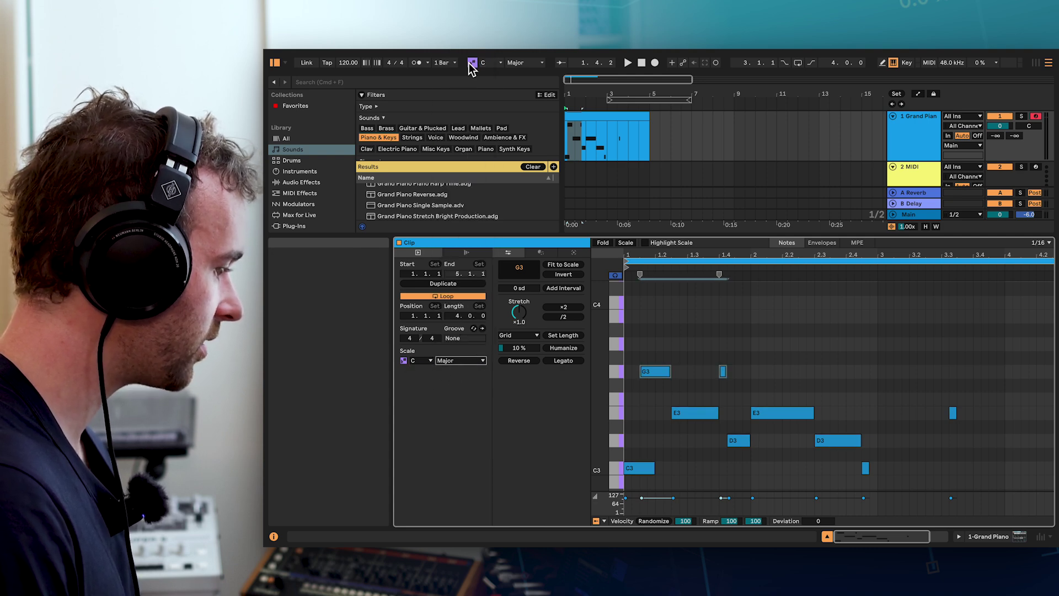
click(404, 360)
click(404, 362)
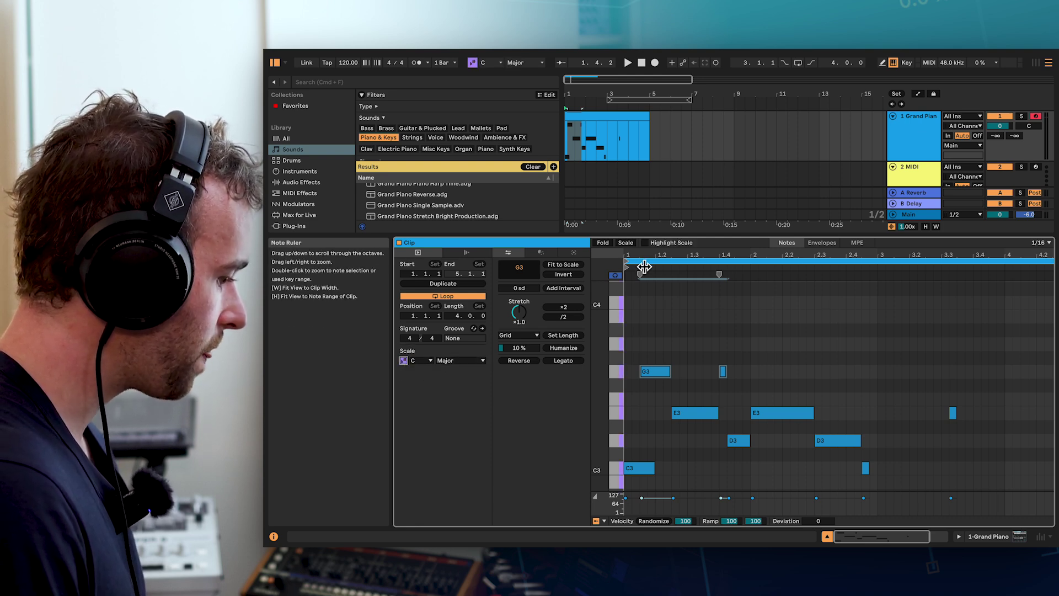
click(646, 242)
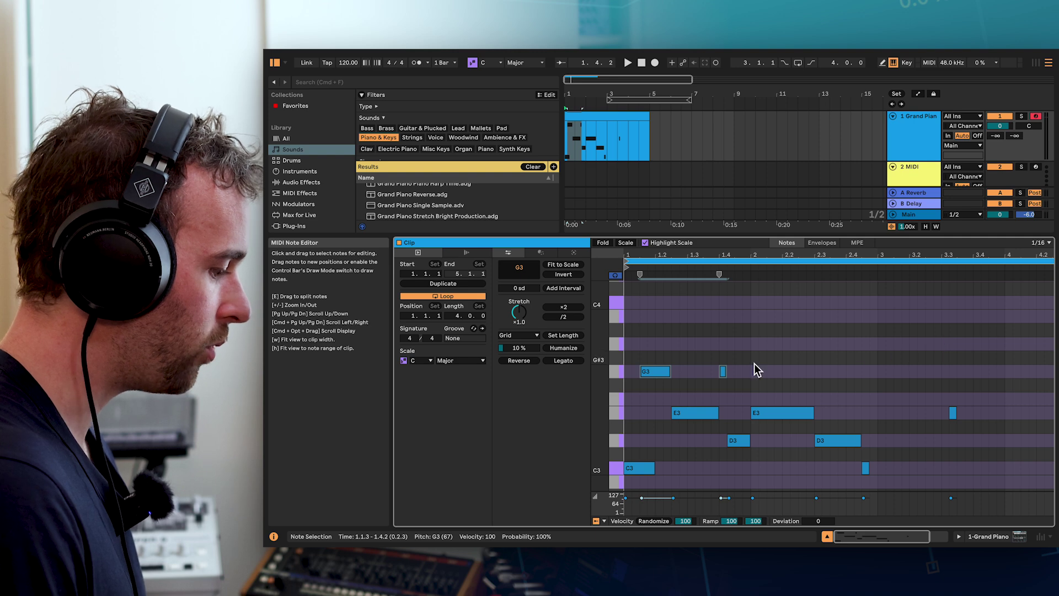
- Draw a B3 note at 1.3.1, an F3 ending at 2.3.1 and a long G3 at bar 3
double_click(693, 318)
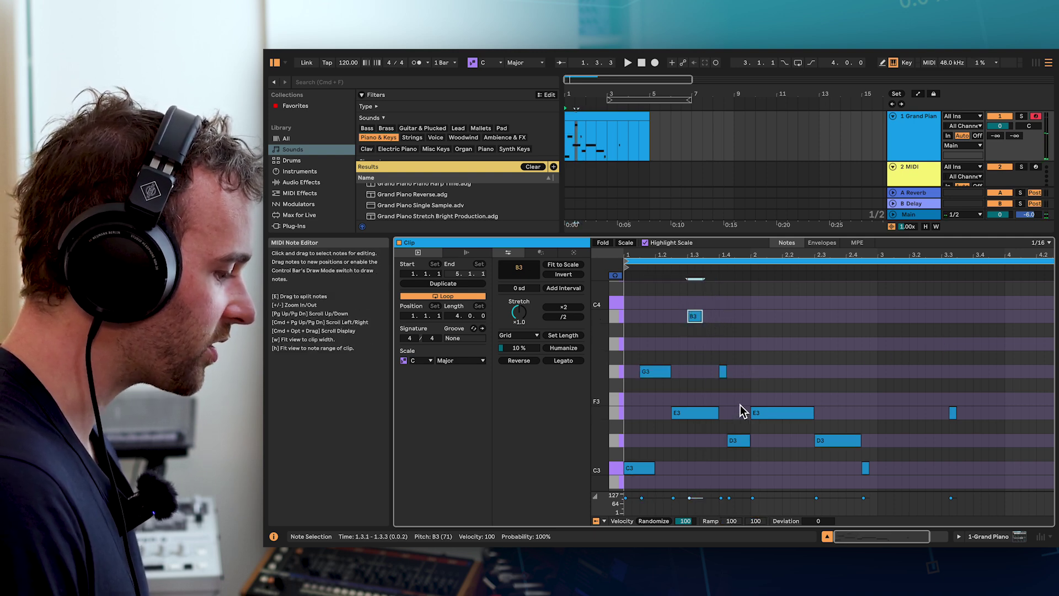
double_click(805, 401)
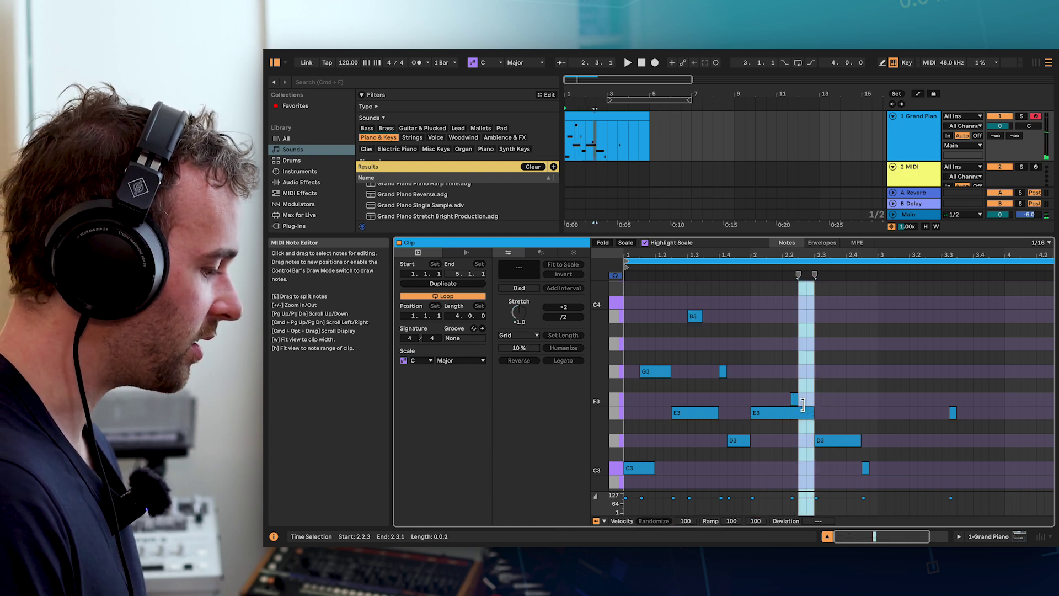
drag(797, 400, 814, 399)
double_click(890, 373)
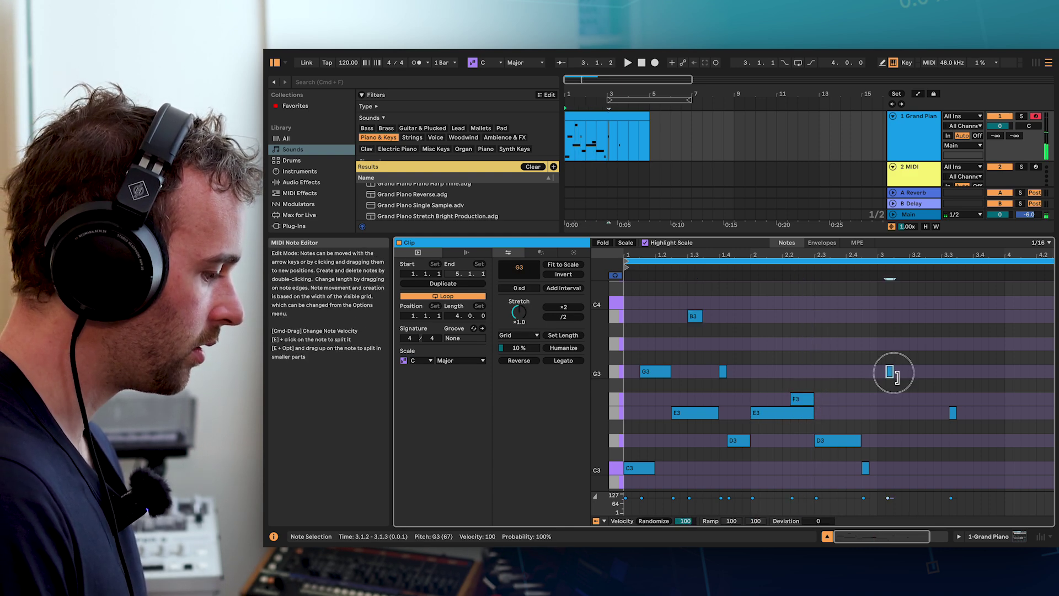
drag(893, 372, 987, 373)
click(601, 160)
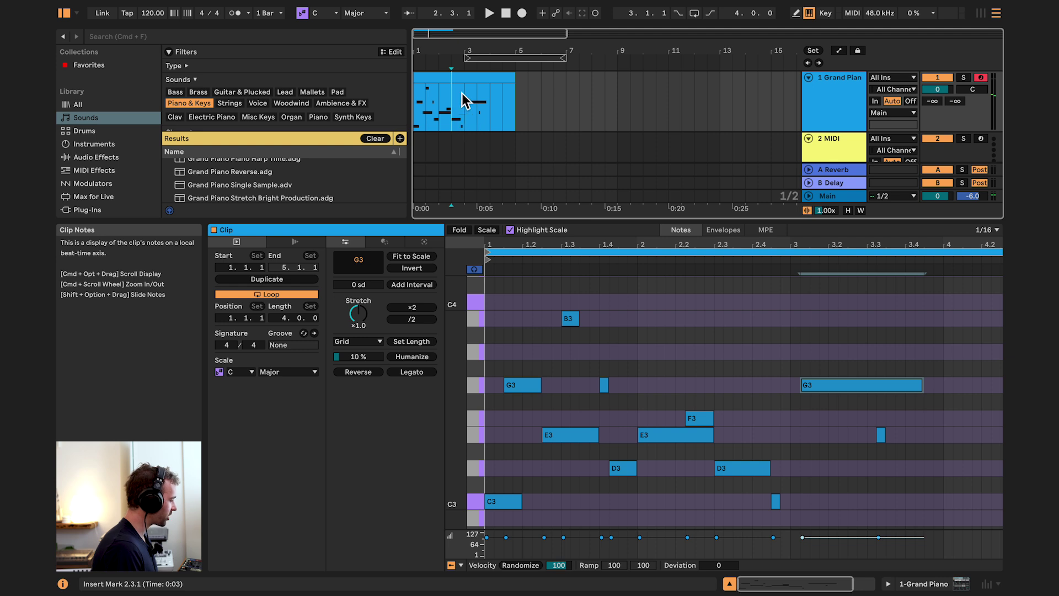
- Select bars 1–3 of the piano clip and loop them with Cmd+L
scroll(433, 124, up, 5)
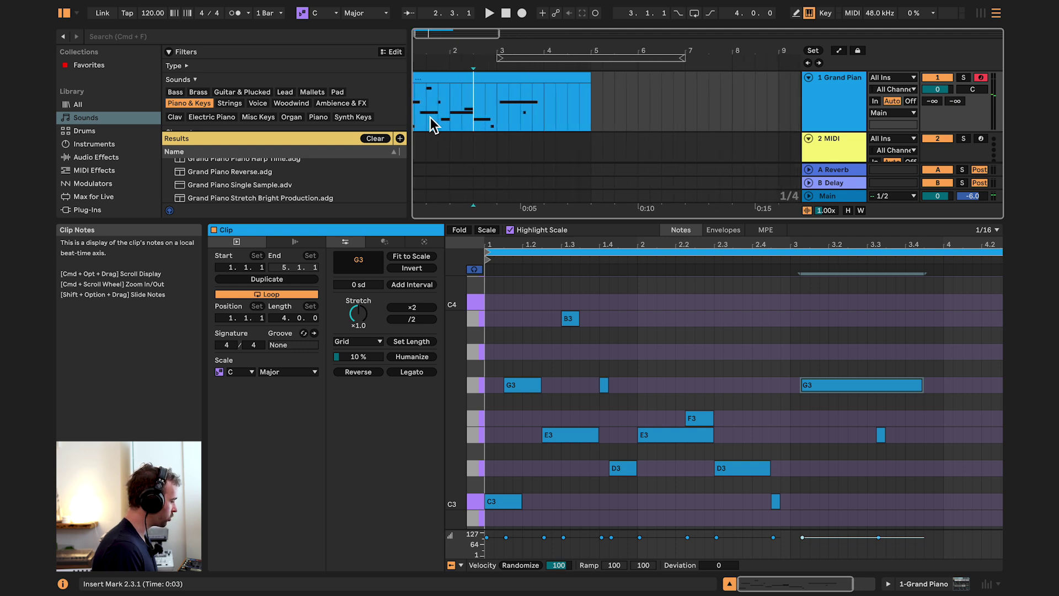
drag(509, 119, 418, 114)
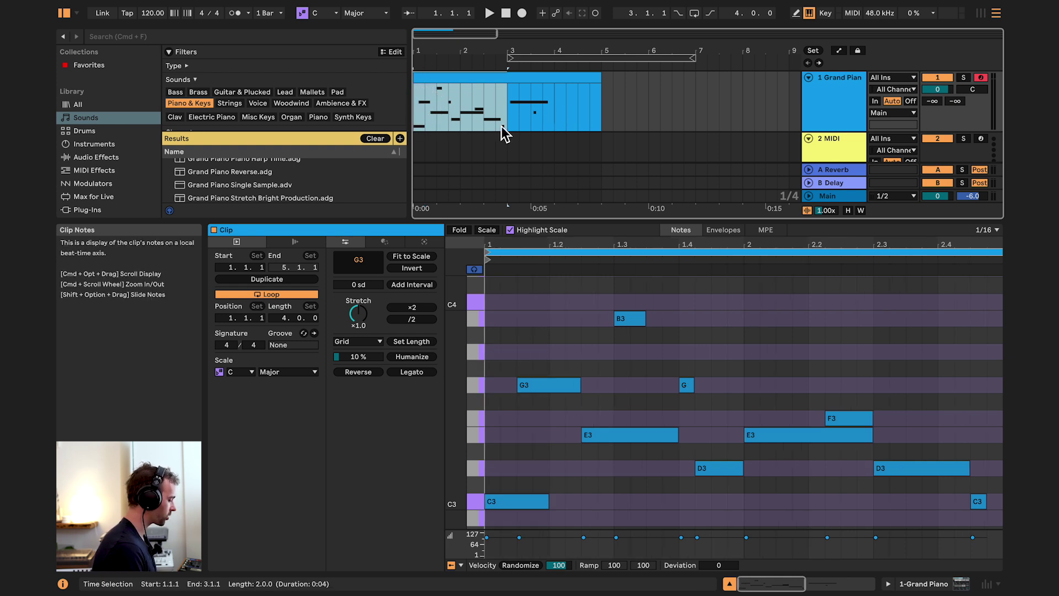
key(super+l)
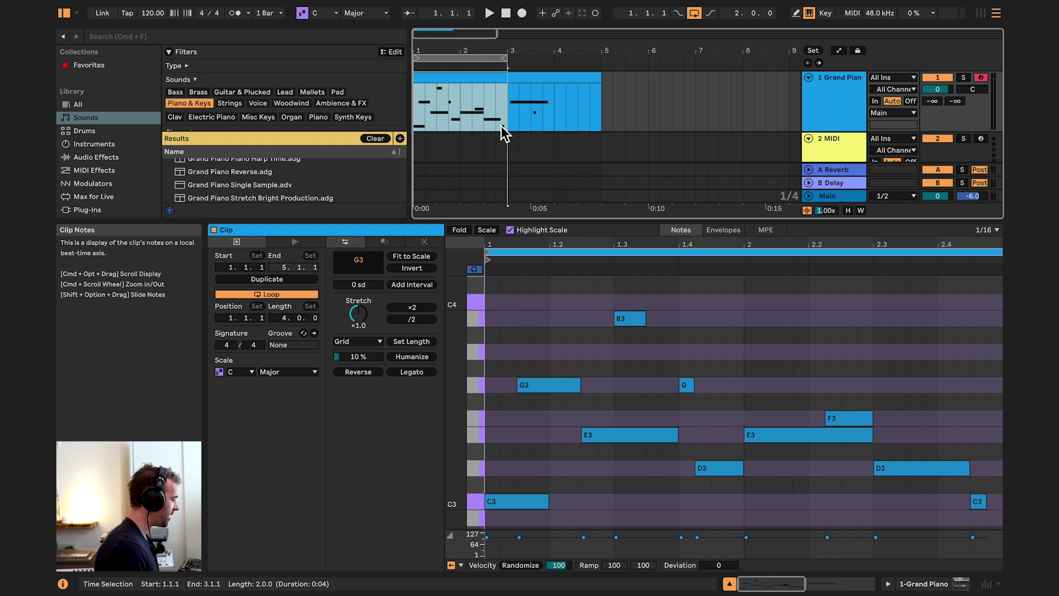
click(472, 58)
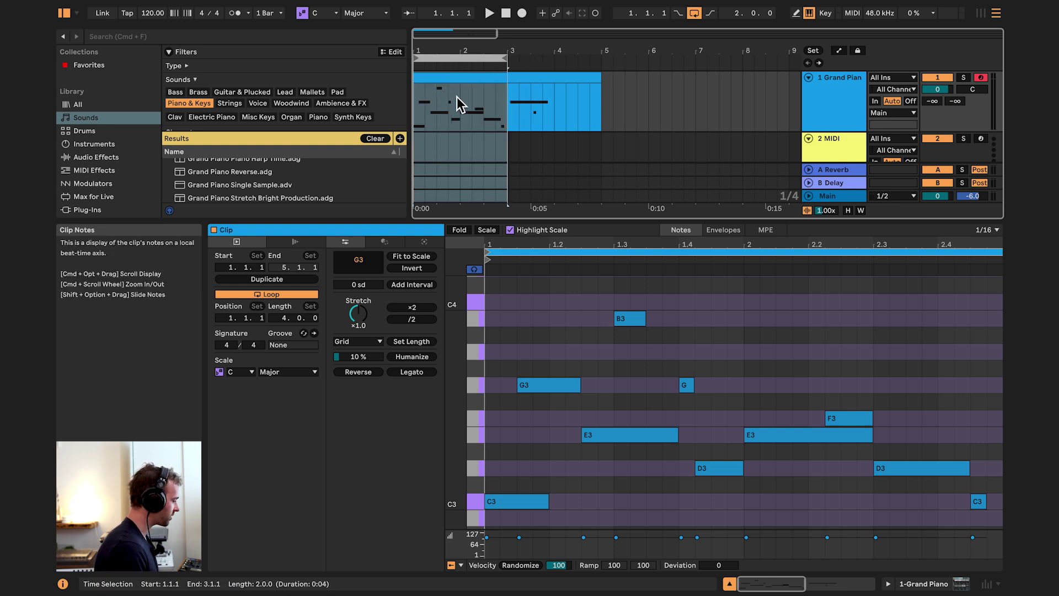
- Move the playback start to the clip's beginning and play the looped bars
scroll(425, 114, up, 3)
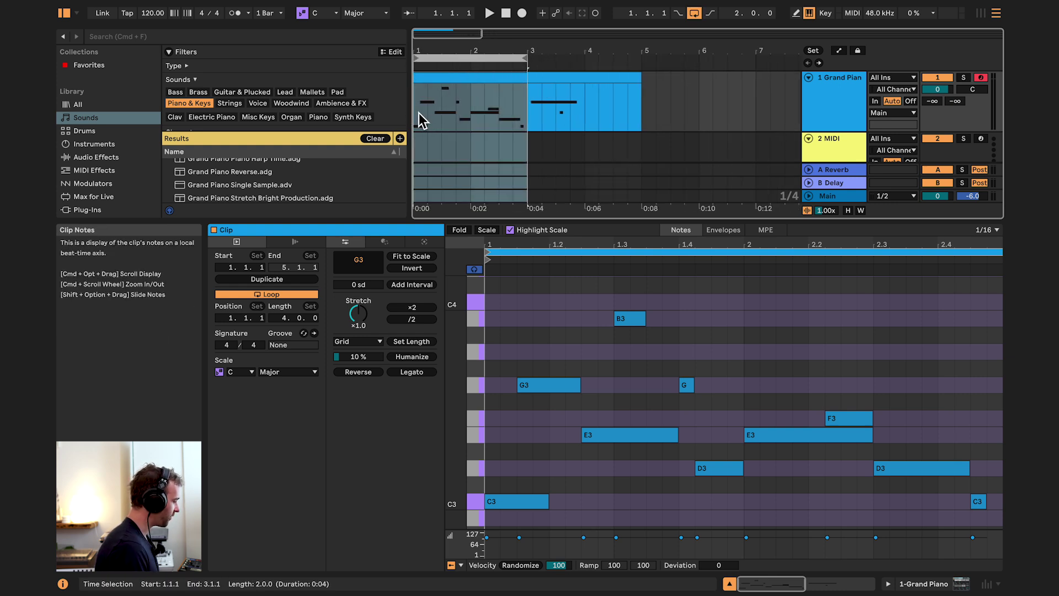
drag(425, 114, 526, 117)
click(508, 121)
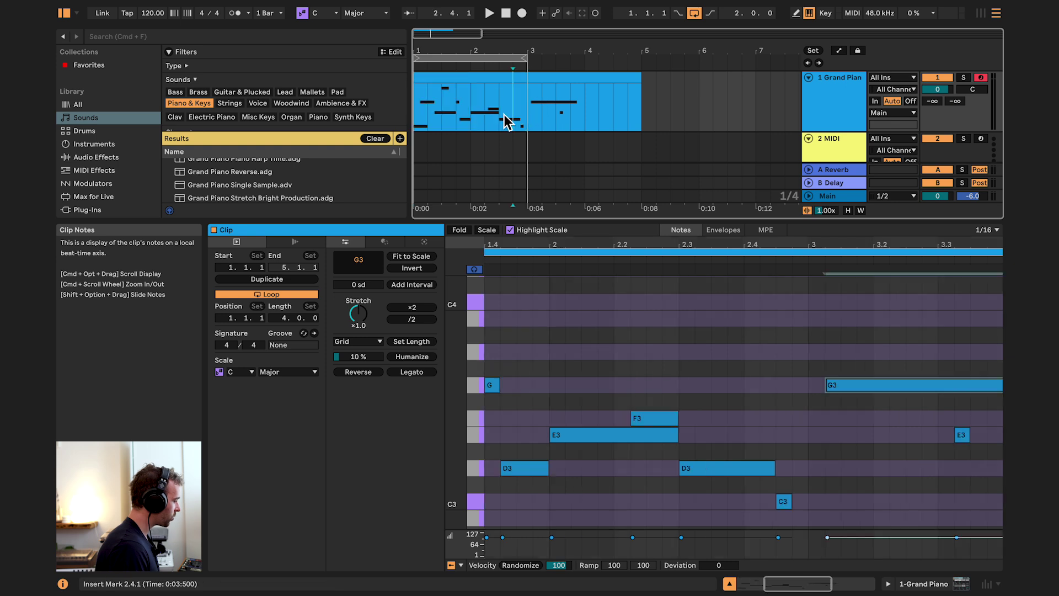
drag(506, 118, 527, 118)
click(417, 102)
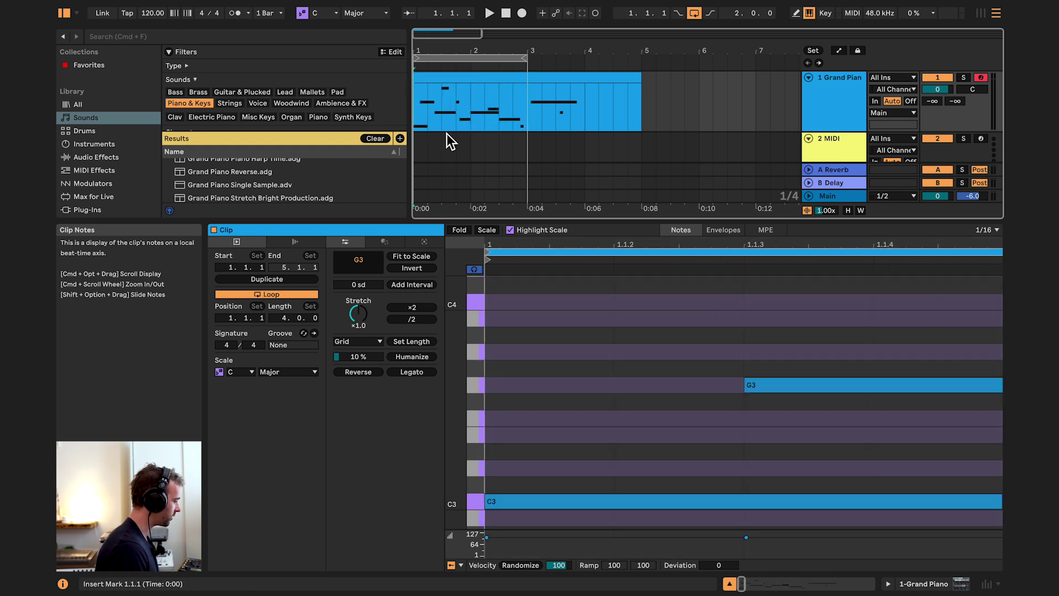
key(space)
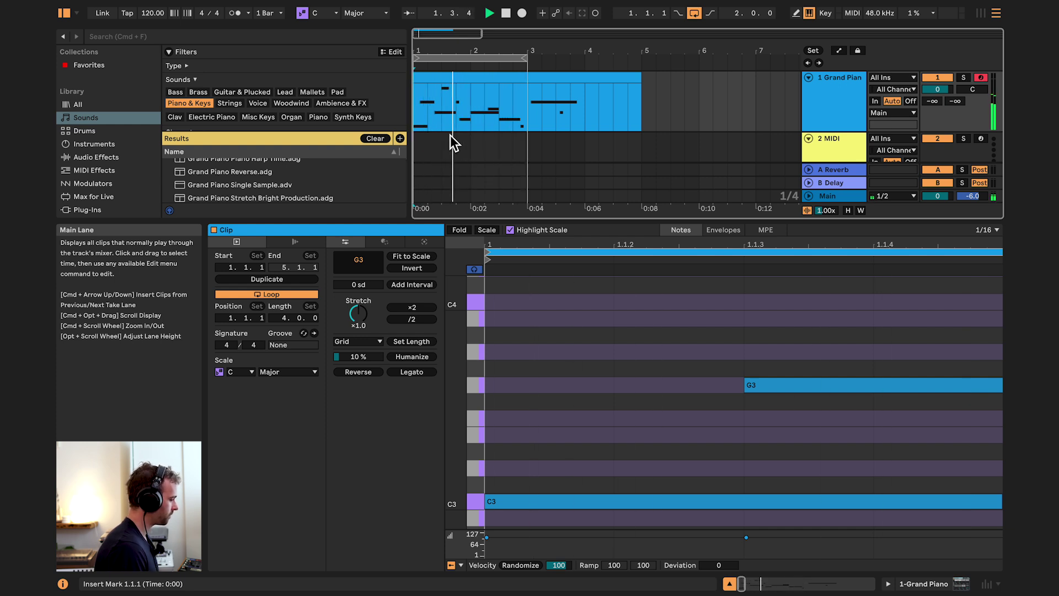
- Drag the project tempo down to about 81 BPM and turn on the metronome
key(space)
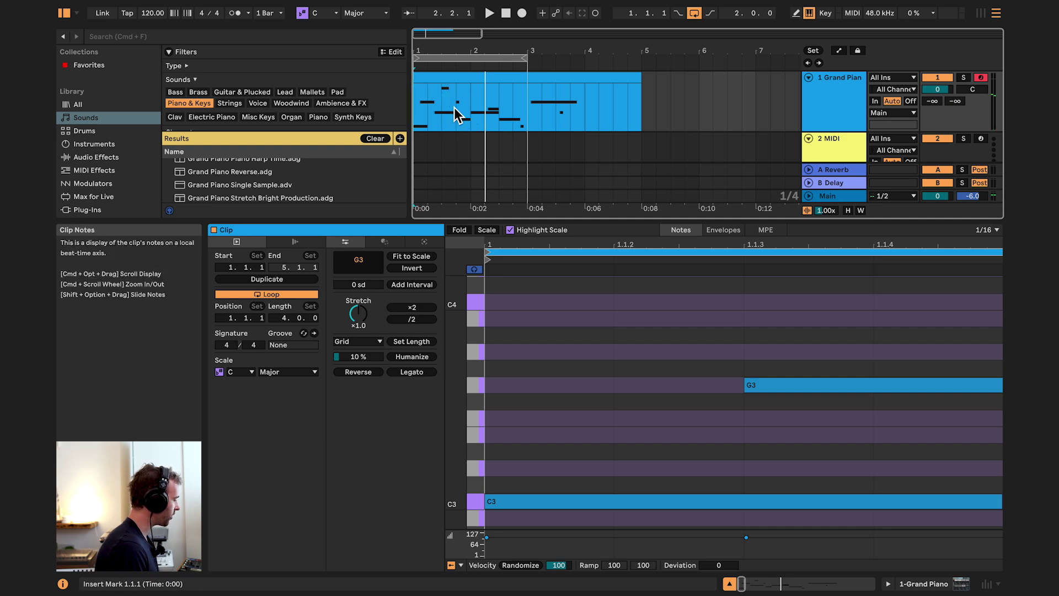
click(156, 16)
drag(156, 16, 155, 23)
key(space)
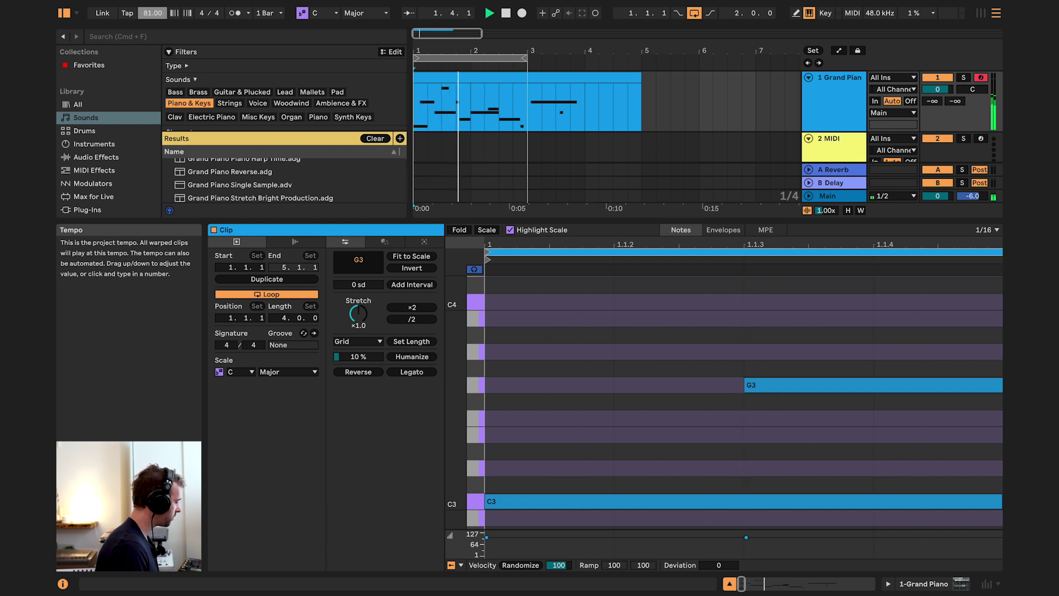
key(space)
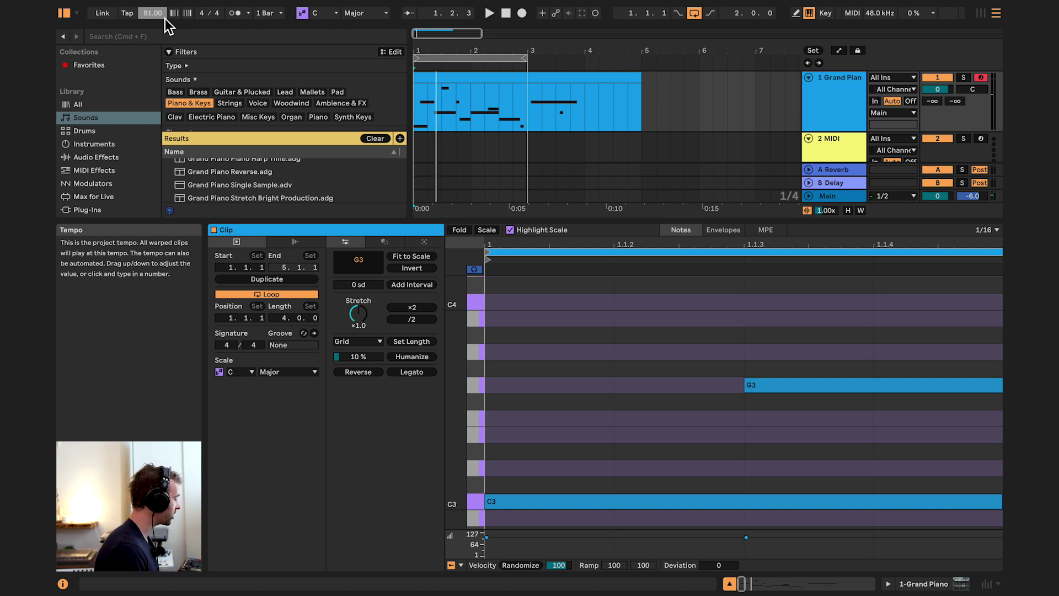
click(243, 15)
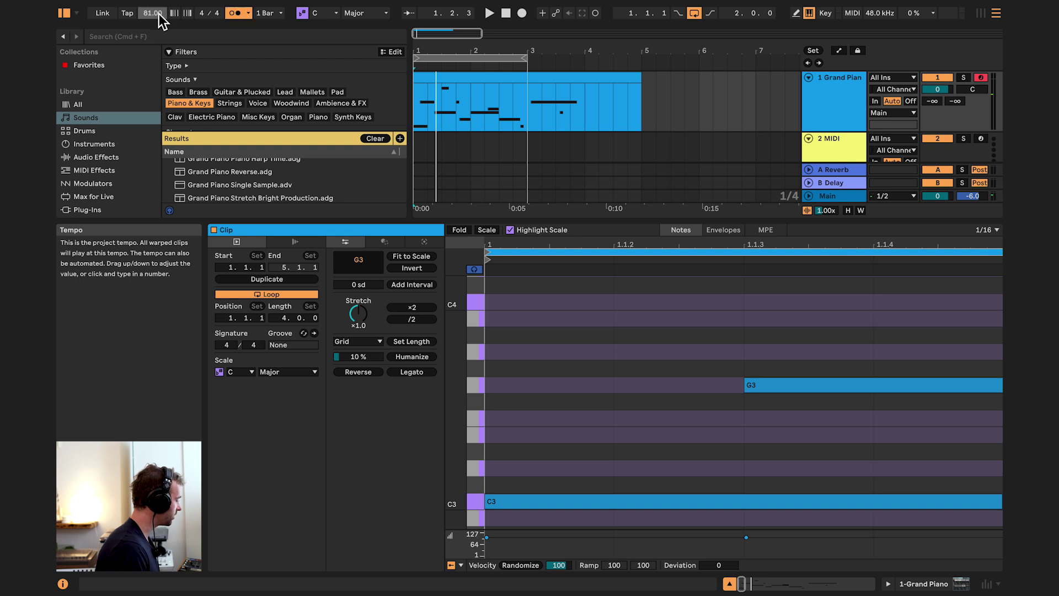
- Enter tempo values 87, 123 and 129 BPM in the tempo field
text(87)
key(Return)
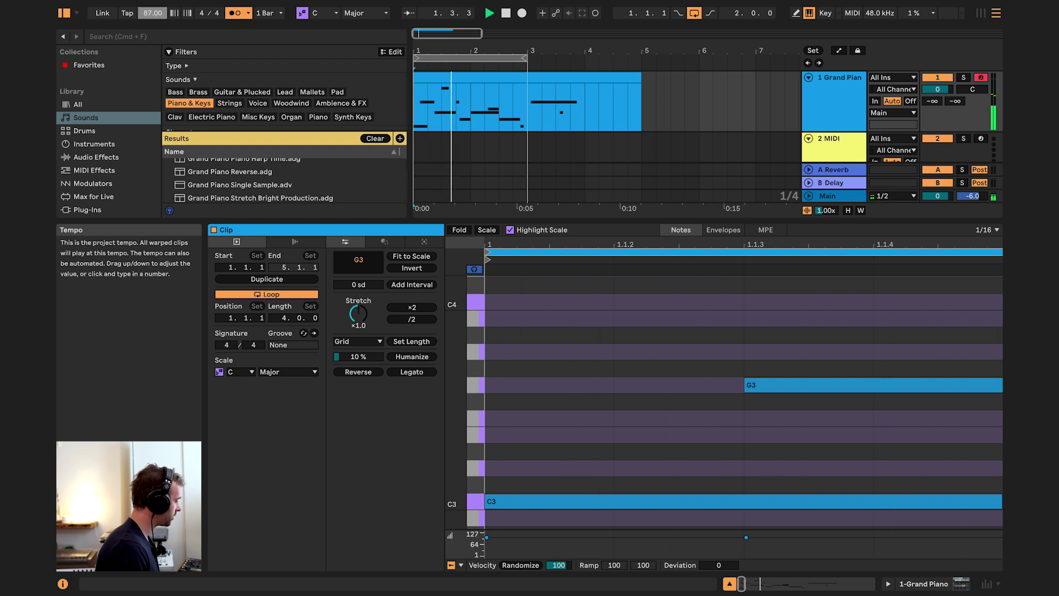
text(123)
key(Return)
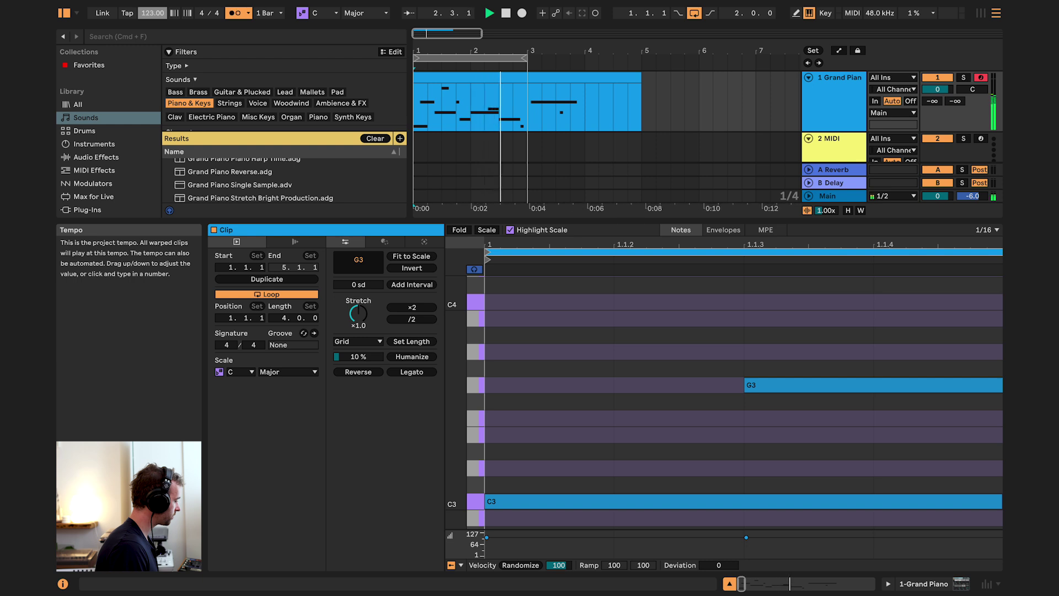
text(129)
key(Return)
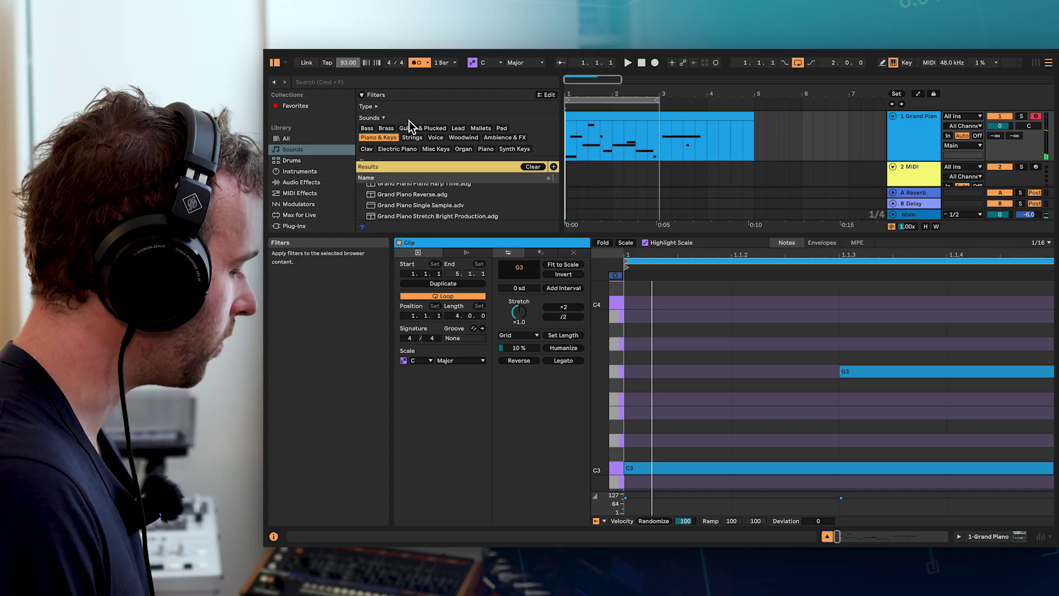
- Place the playback start at the clip's beginning and list Audio Effects in the browser
click(574, 149)
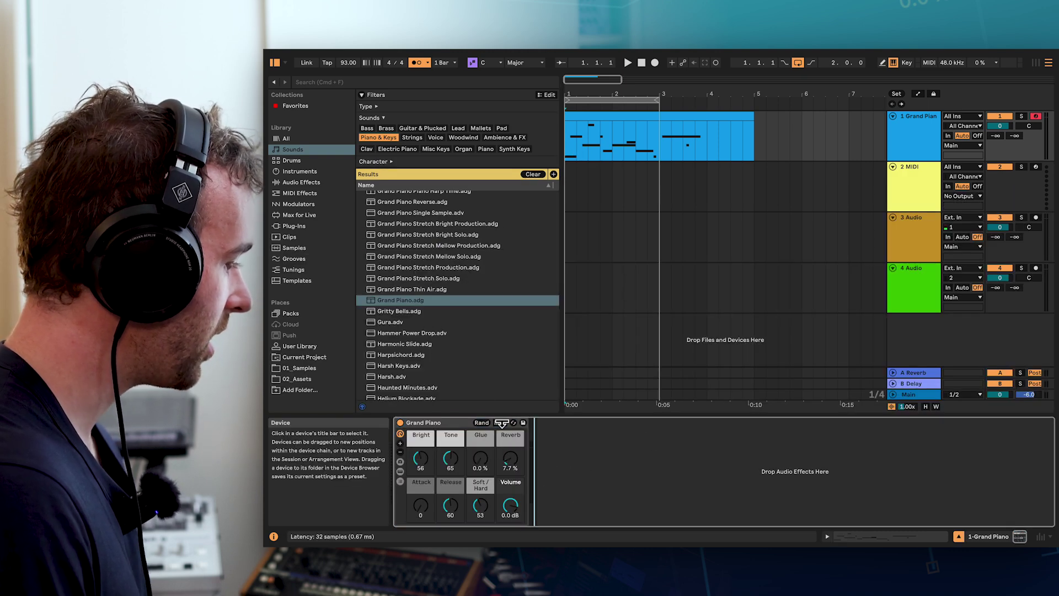
click(326, 184)
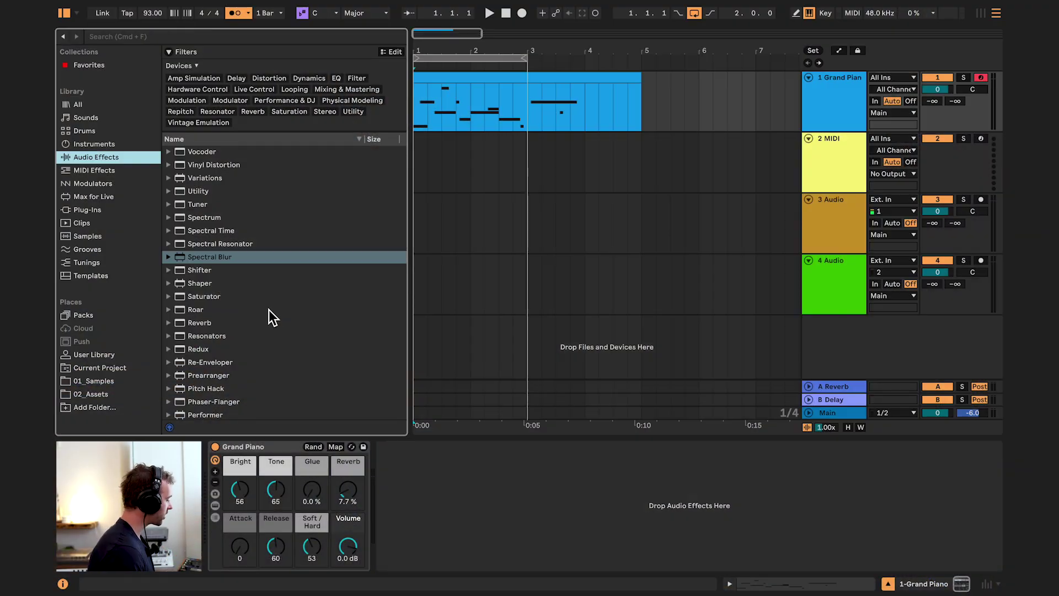
- Drag the Delay effect into the device chain after the Grand Piano instrument
scroll(249, 216, down, 5)
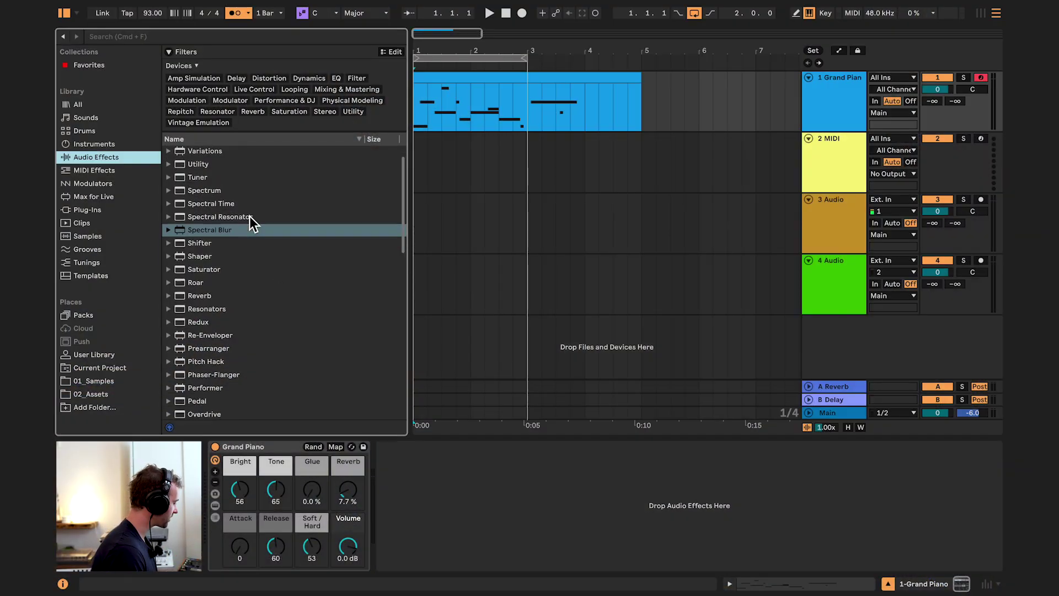
scroll(249, 216, down, 15)
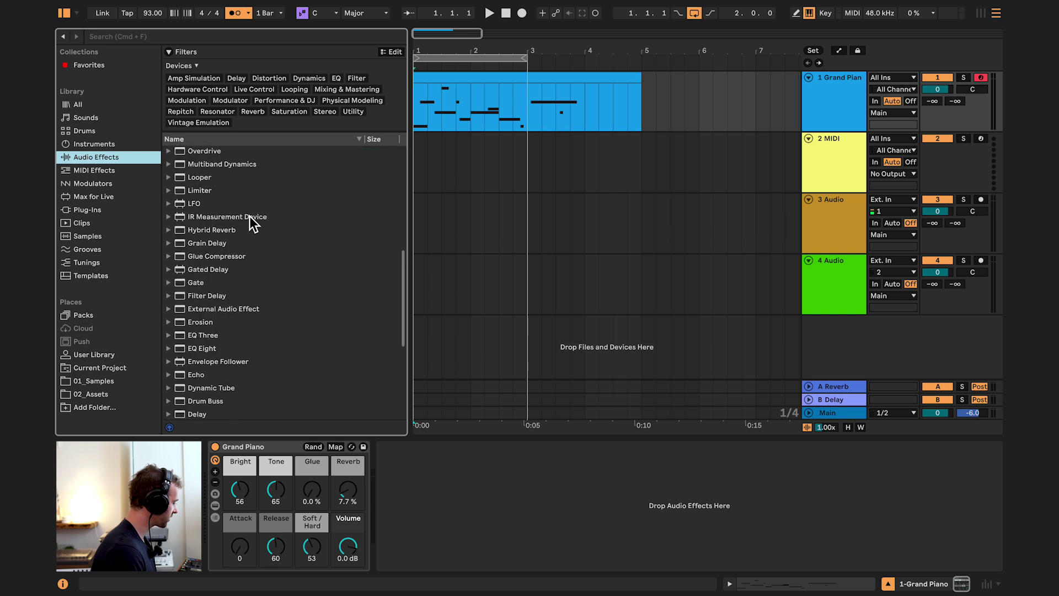
scroll(248, 226, down, 2)
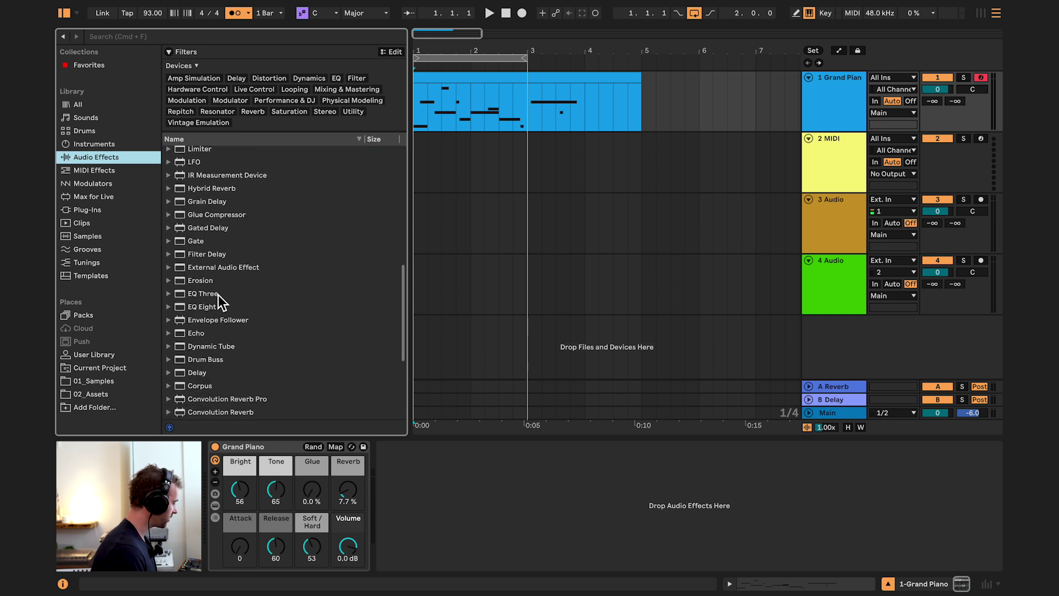
click(206, 374)
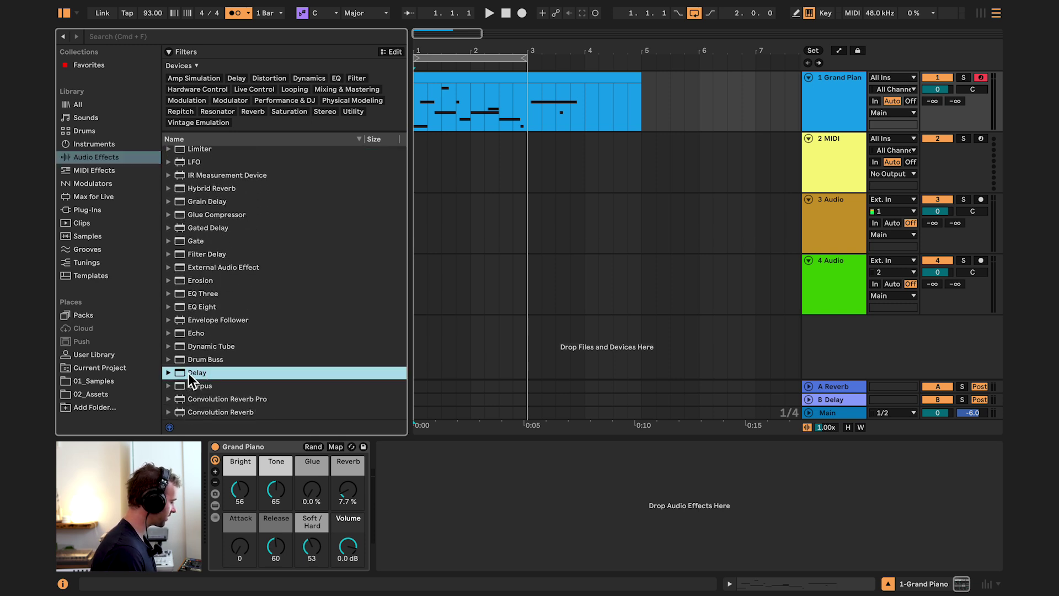
drag(187, 373, 471, 103)
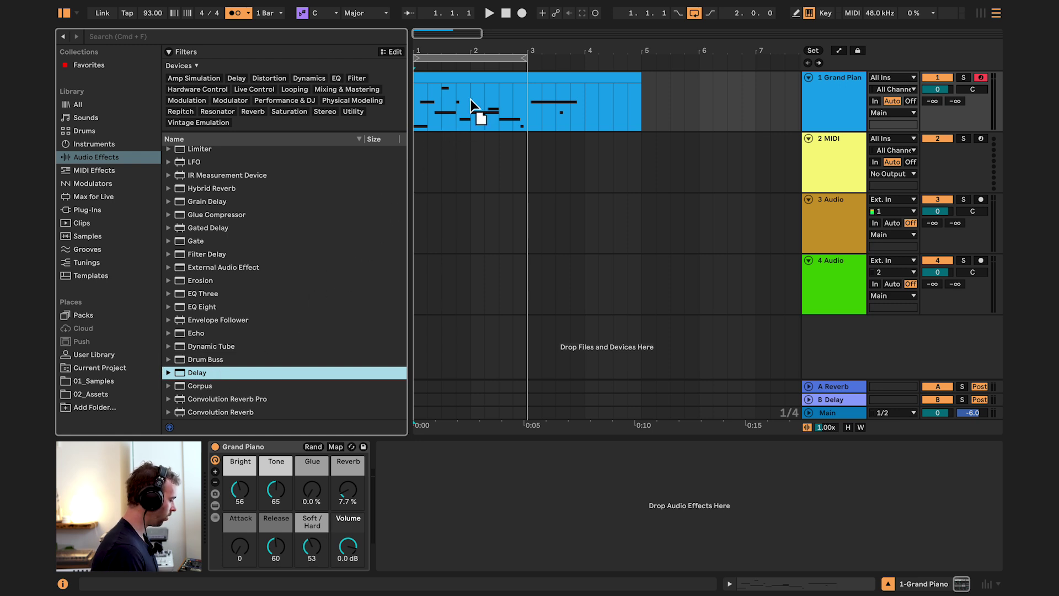
drag(480, 265, 324, 468)
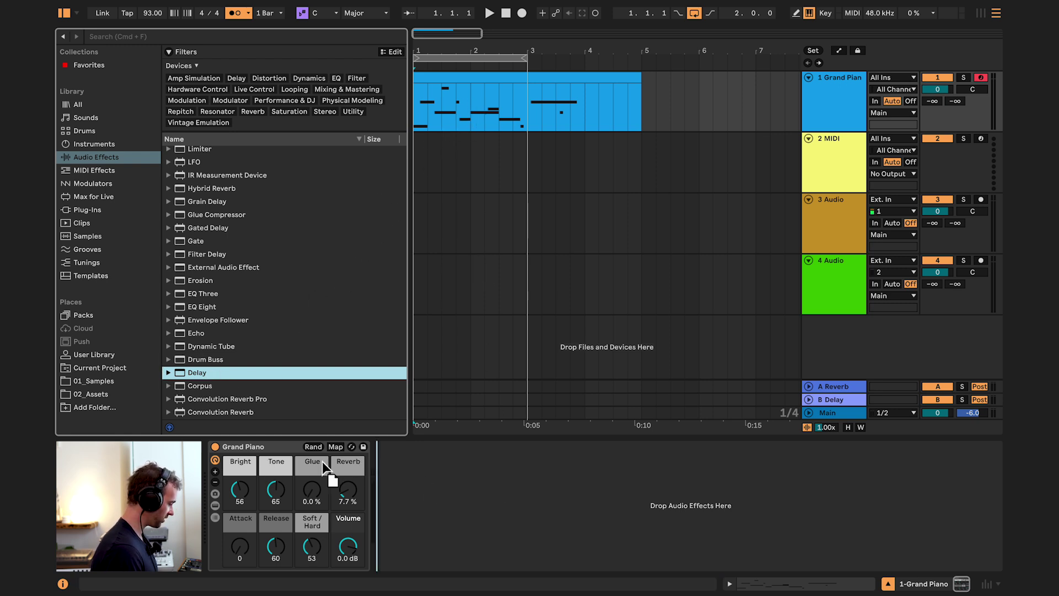
drag(408, 474, 406, 475)
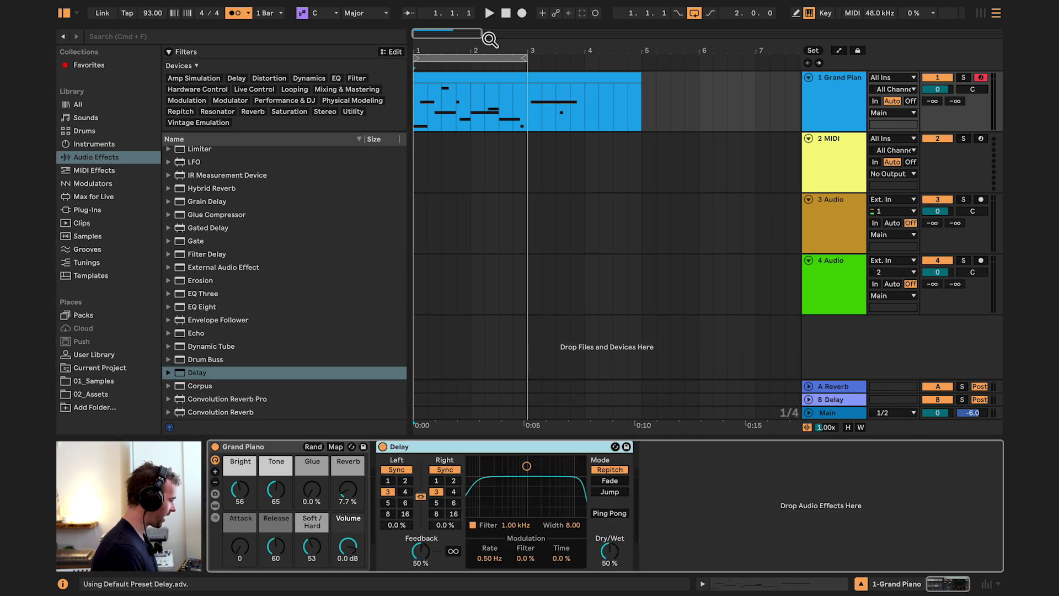
- Play and stop the piano clip to hear the Delay
click(487, 87)
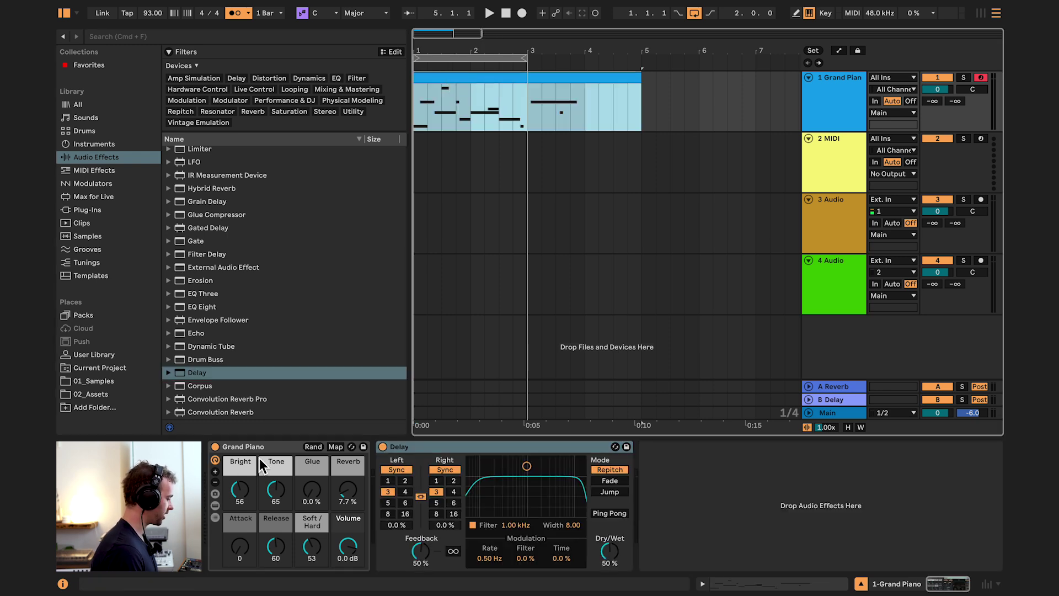
click(483, 448)
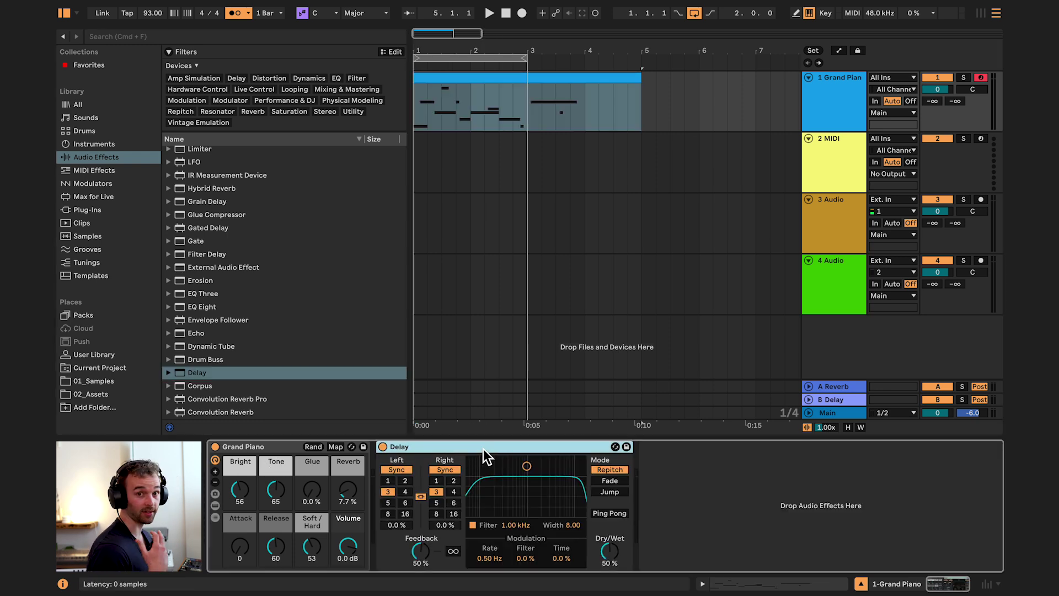
key(space)
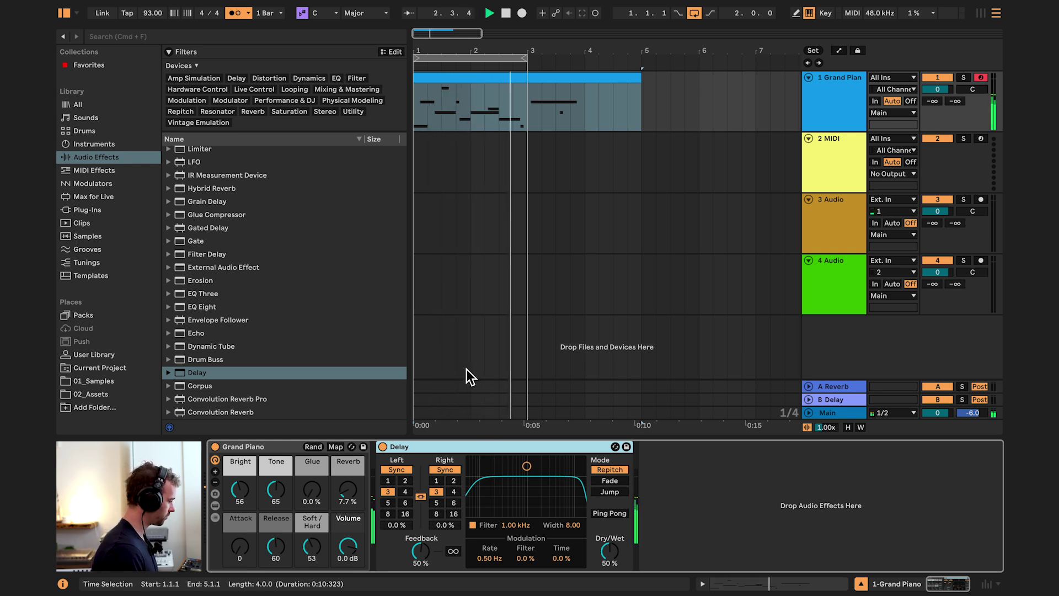
key(space)
scroll(228, 294, down, 5)
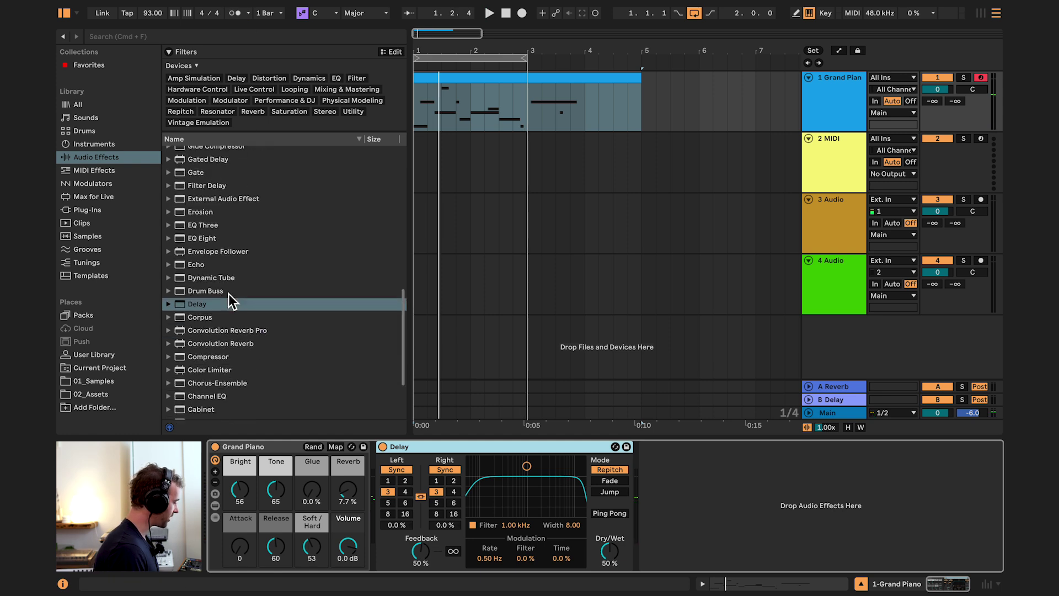
- Drag the Reverb effect into the chain right after the Delay
scroll(232, 321, up, 5)
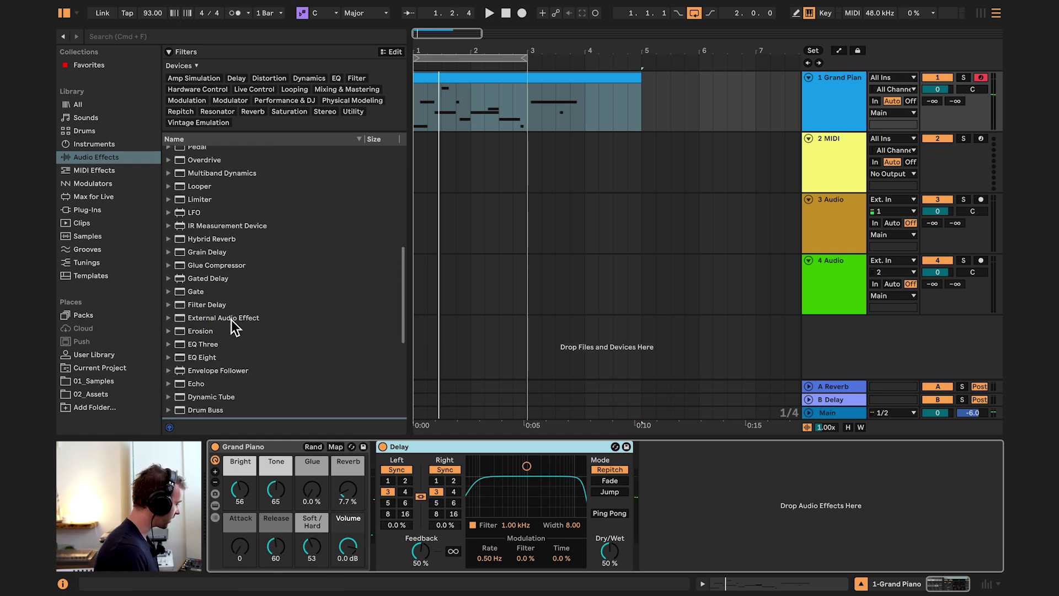
scroll(231, 321, up, 5)
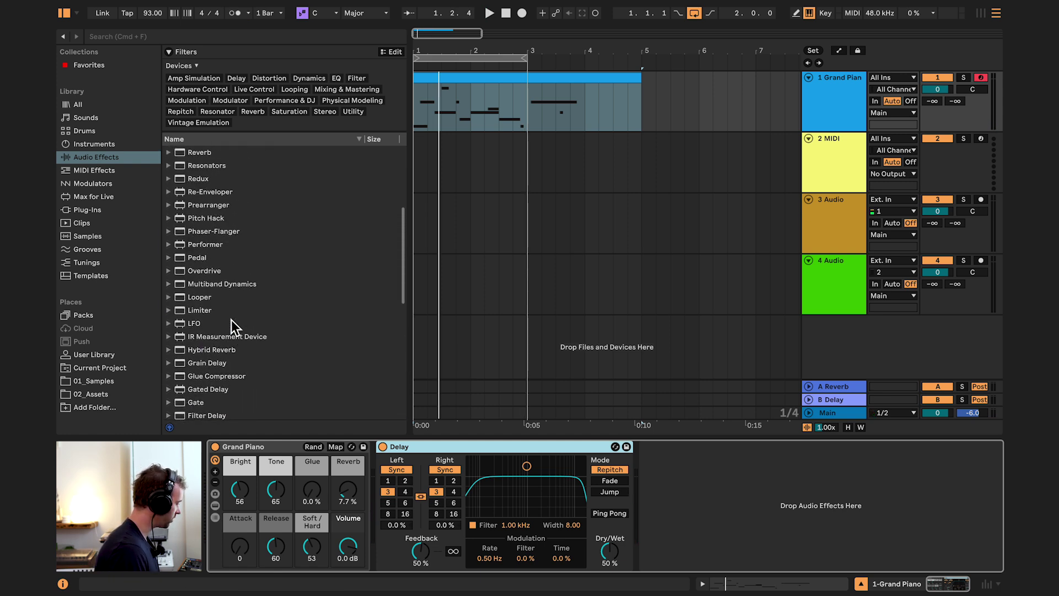
drag(187, 152, 381, 451)
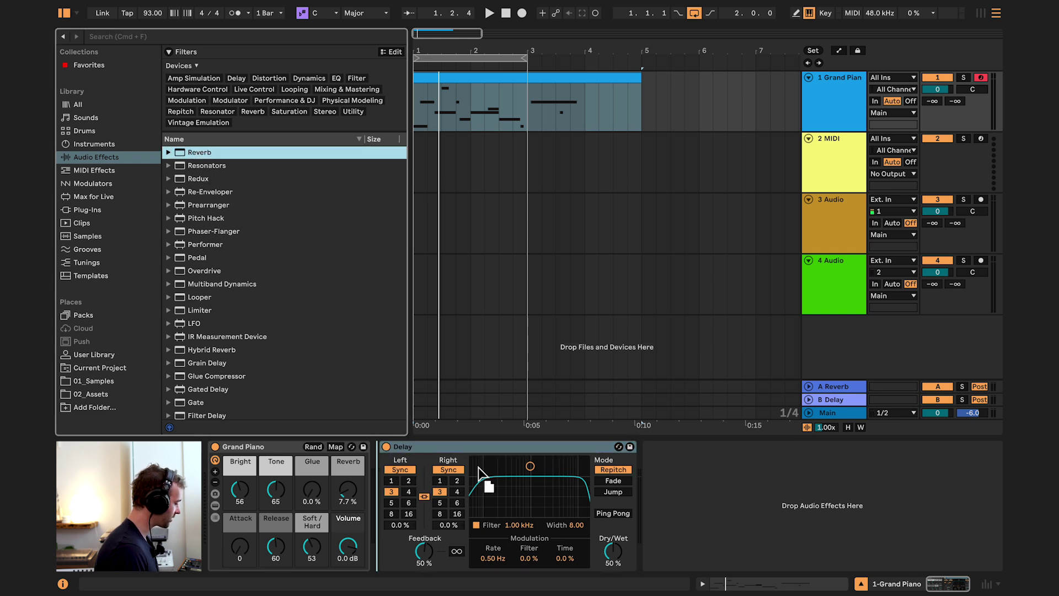
drag(479, 468, 710, 486)
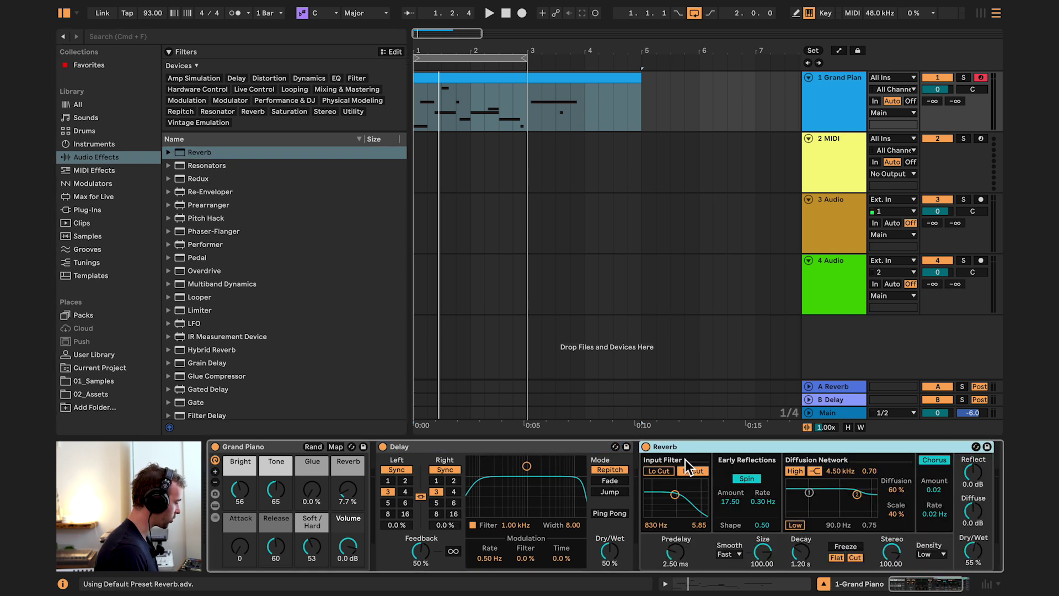
- Select the Grand Piano, Delay and Reverb devices and play the melody through them
click(263, 449)
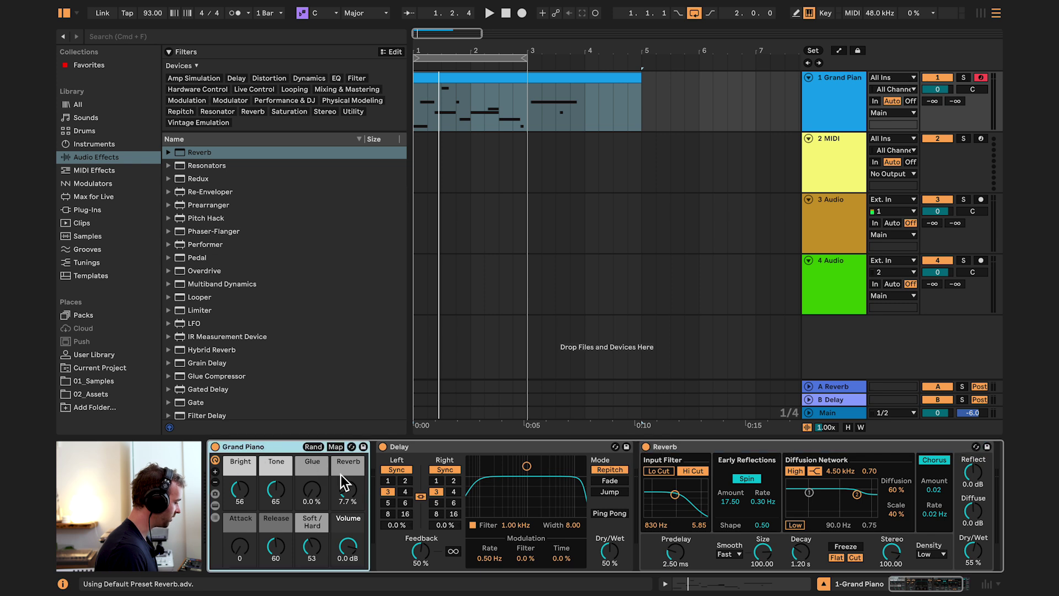
click(474, 452)
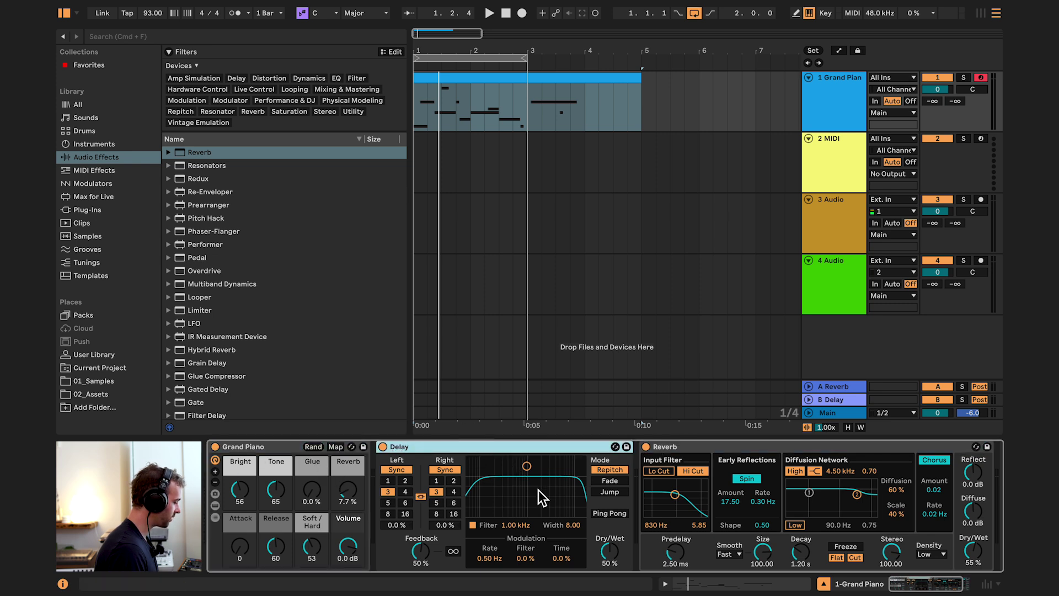
click(745, 452)
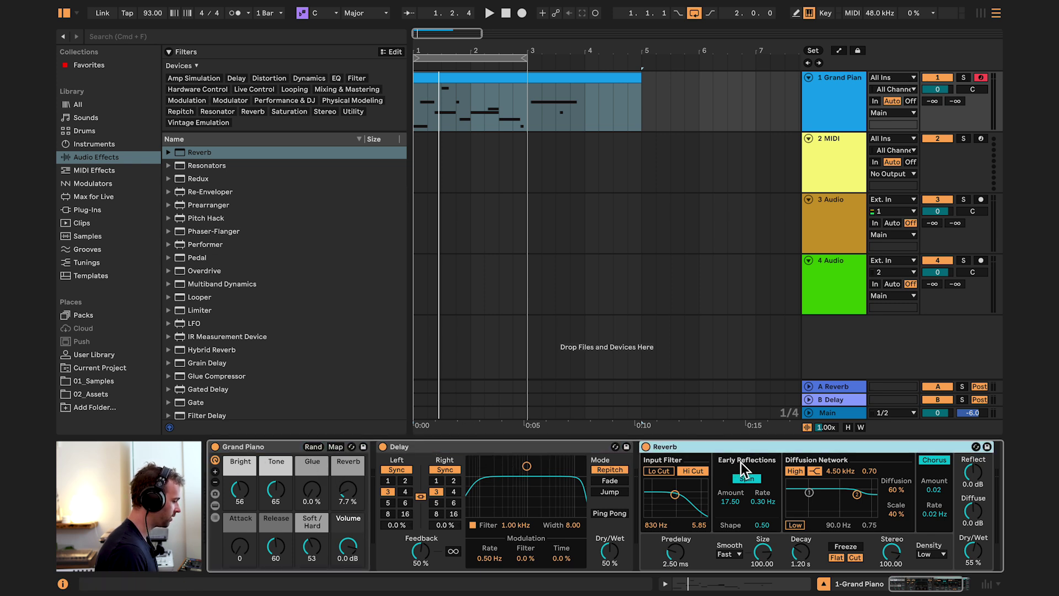
key(space)
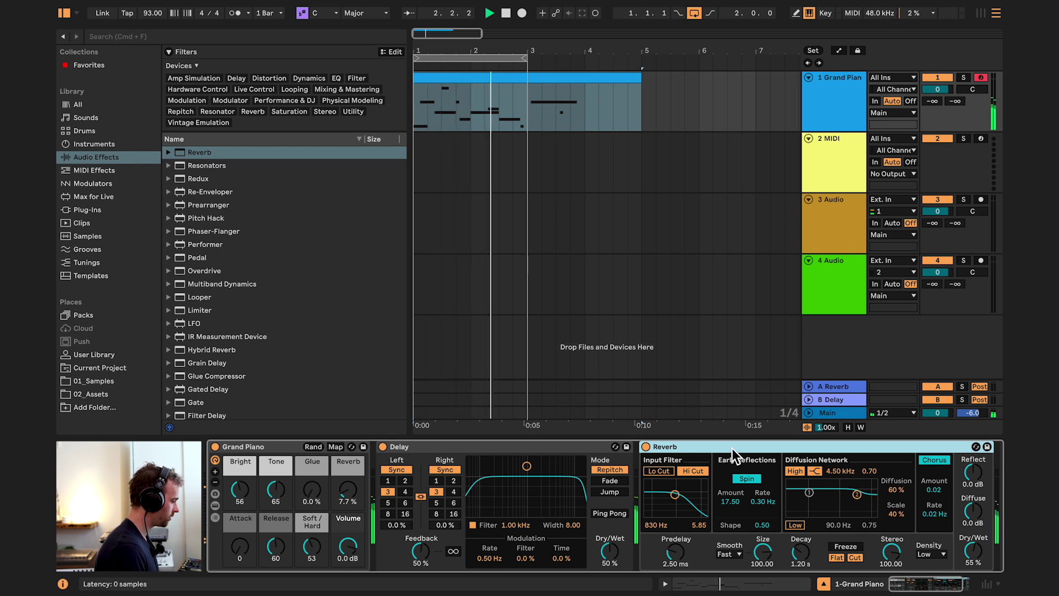
- Stop playback, then fold and unfold the Delay and Reverb devices
key(space)
double_click(447, 451)
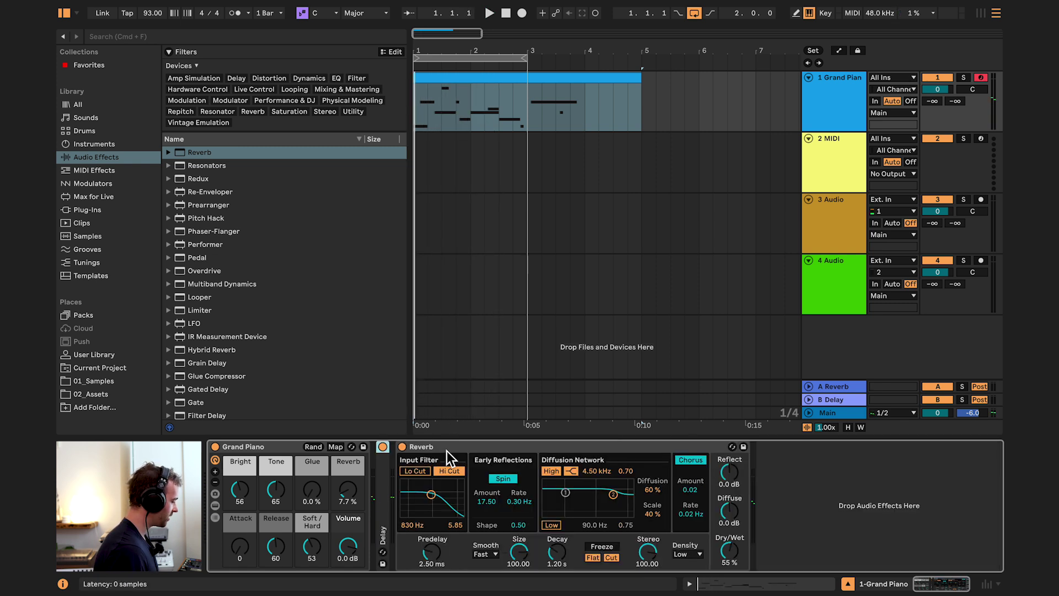
double_click(447, 451)
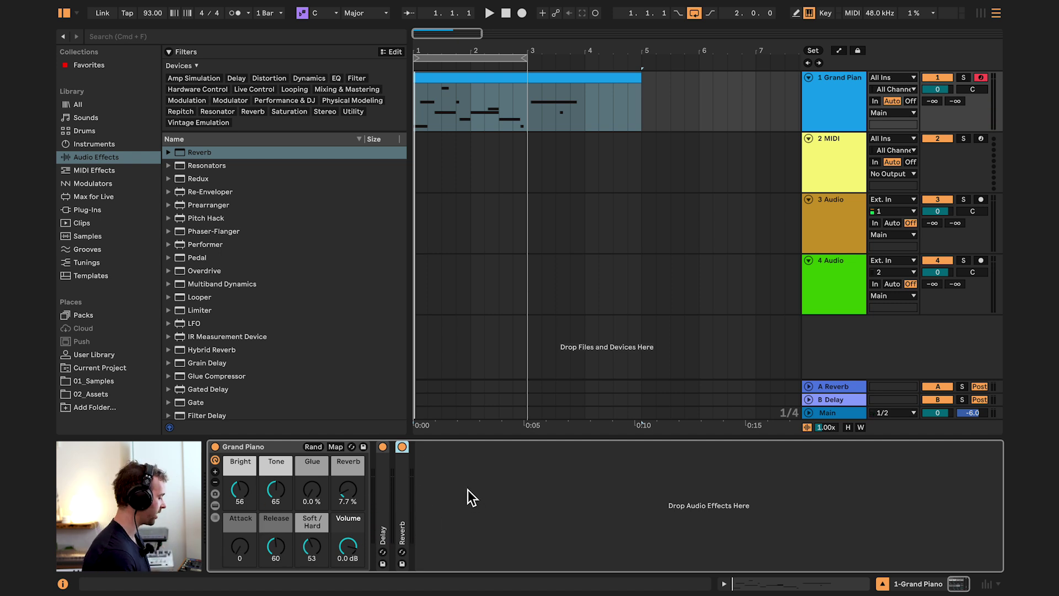
double_click(407, 484)
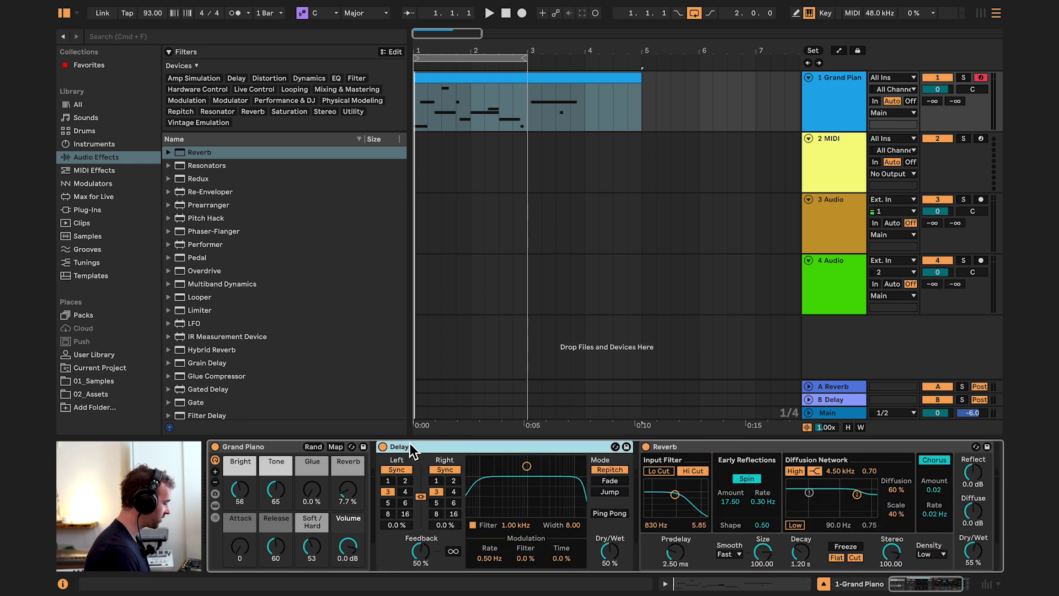
- Switch off the Delay and Reverb devices and fold each one
click(686, 447)
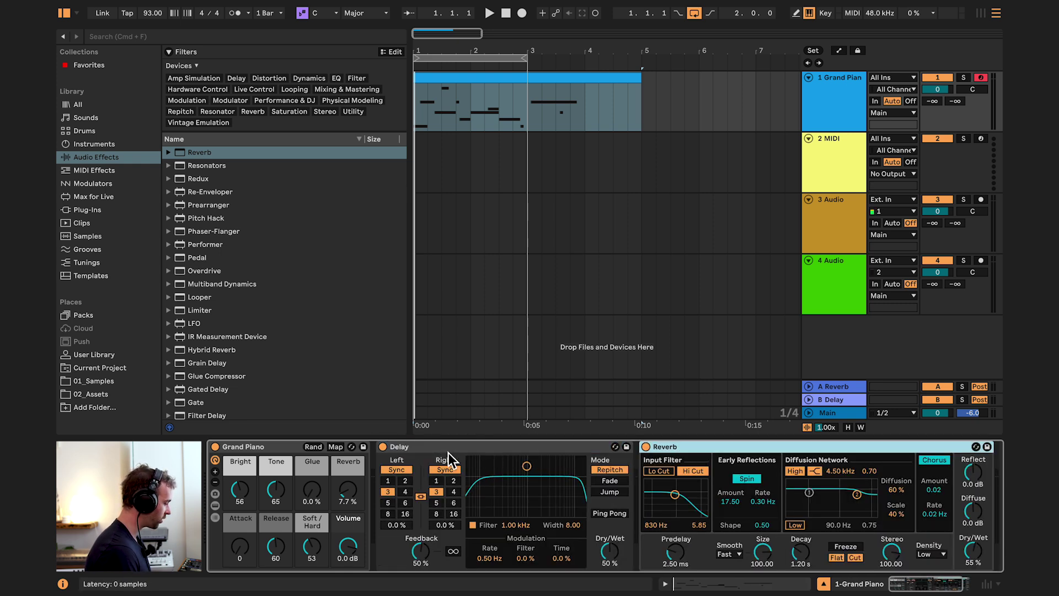
click(383, 446)
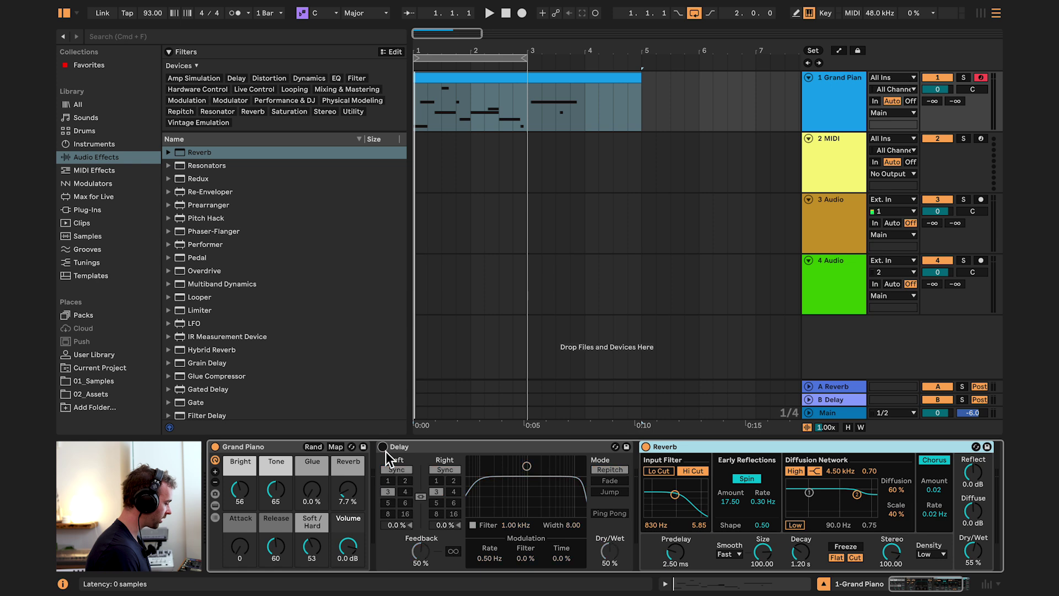
click(648, 448)
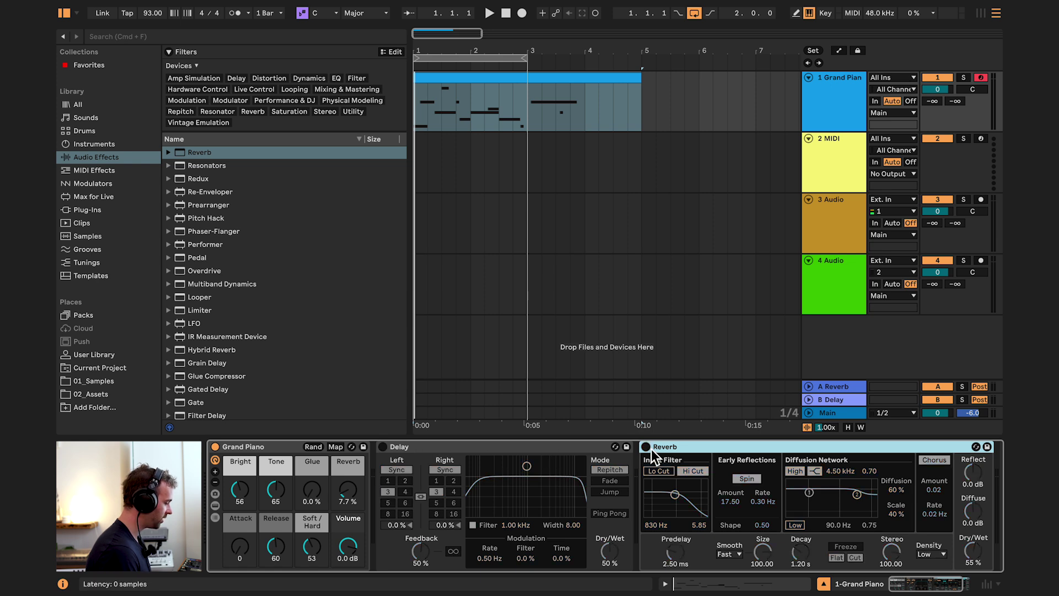
double_click(718, 448)
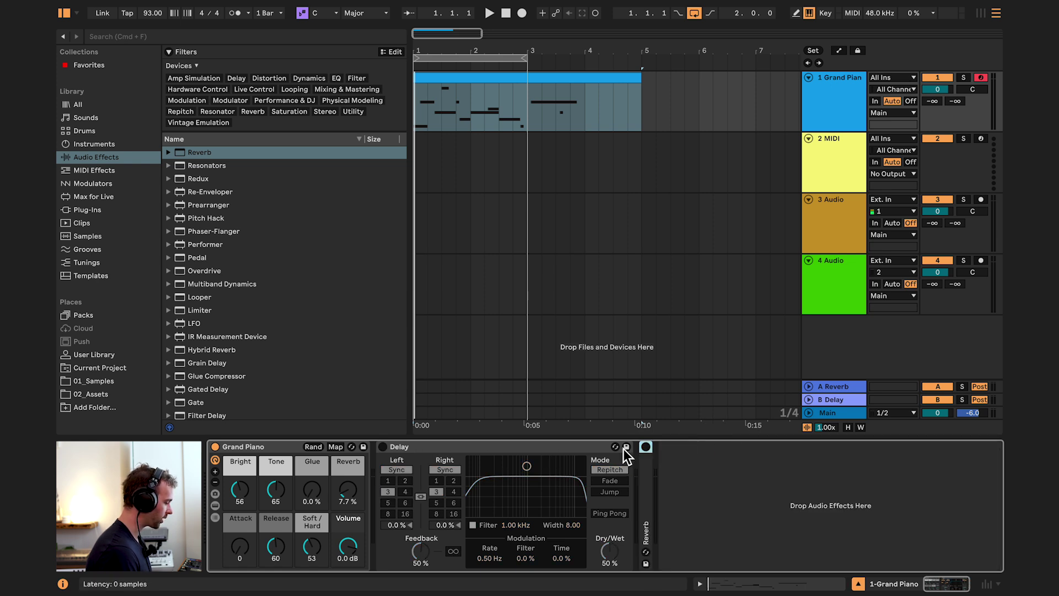
double_click(518, 450)
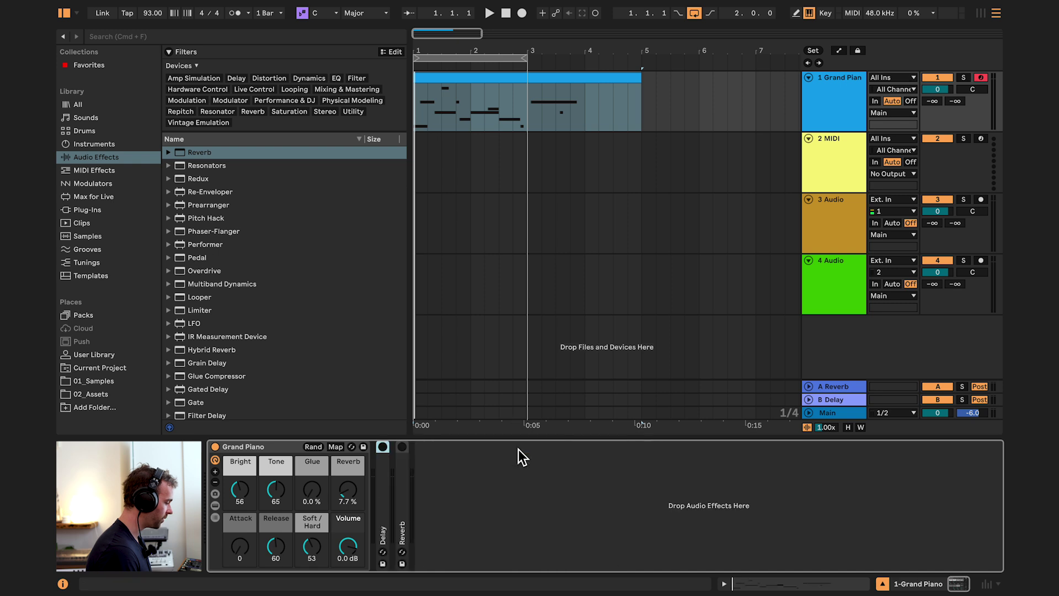
- Show all library content and filter it to One Shot samples via Content/Type
click(408, 505)
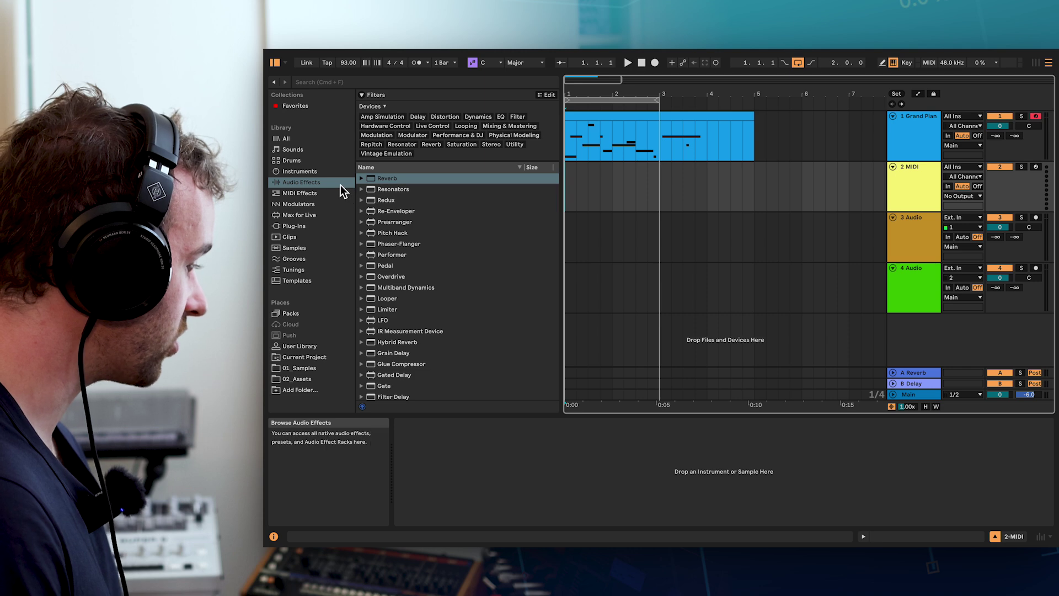
click(289, 138)
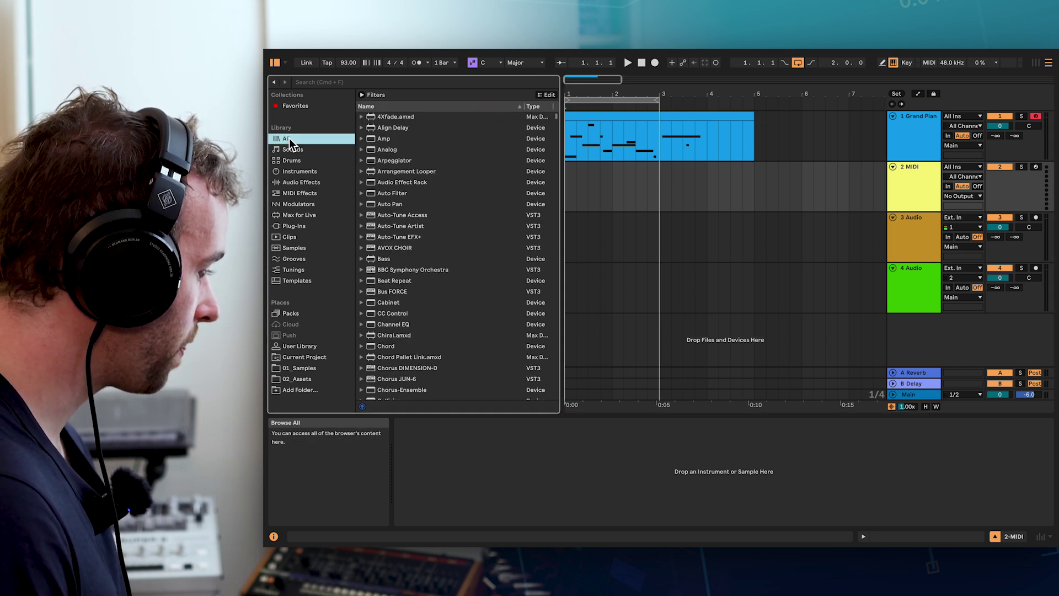
click(363, 95)
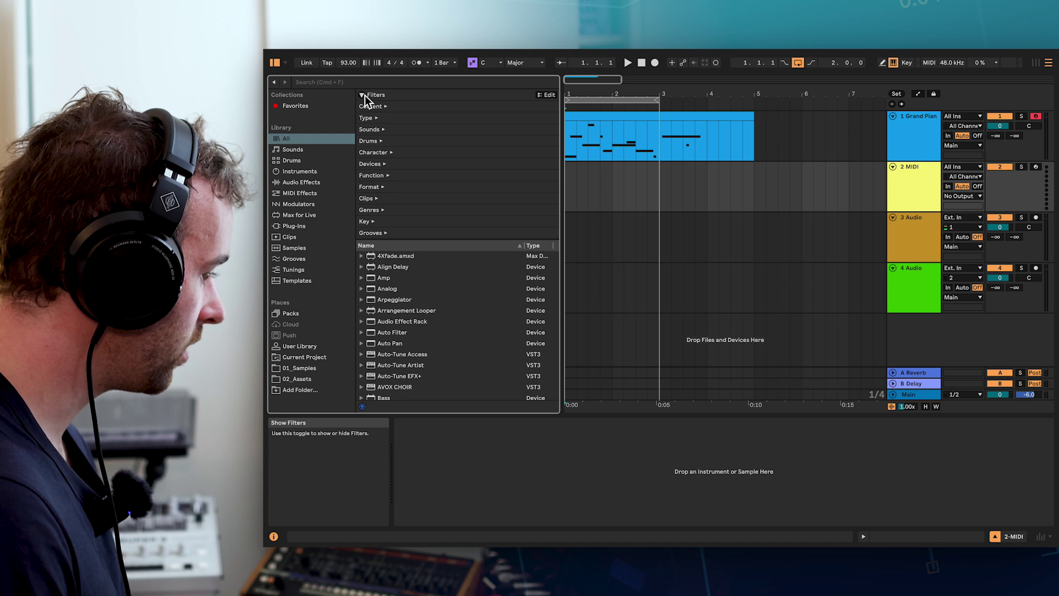
click(384, 106)
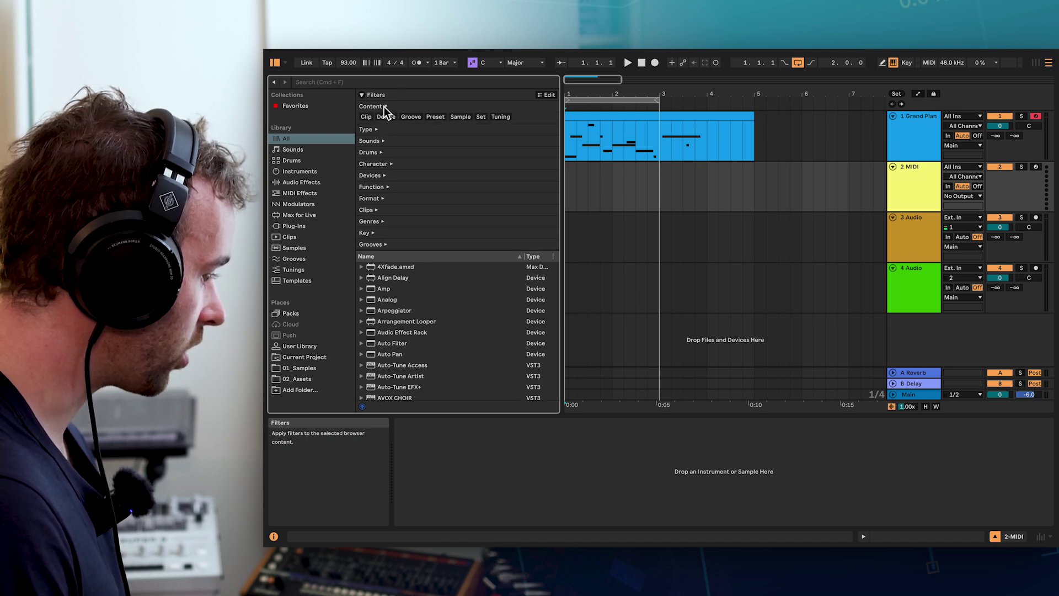
click(377, 129)
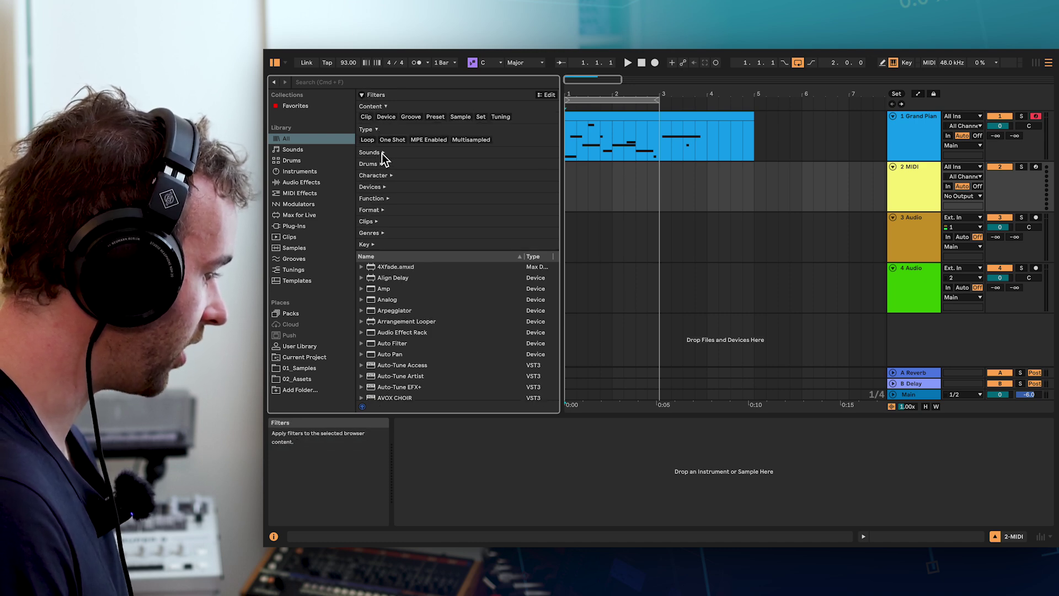
click(399, 141)
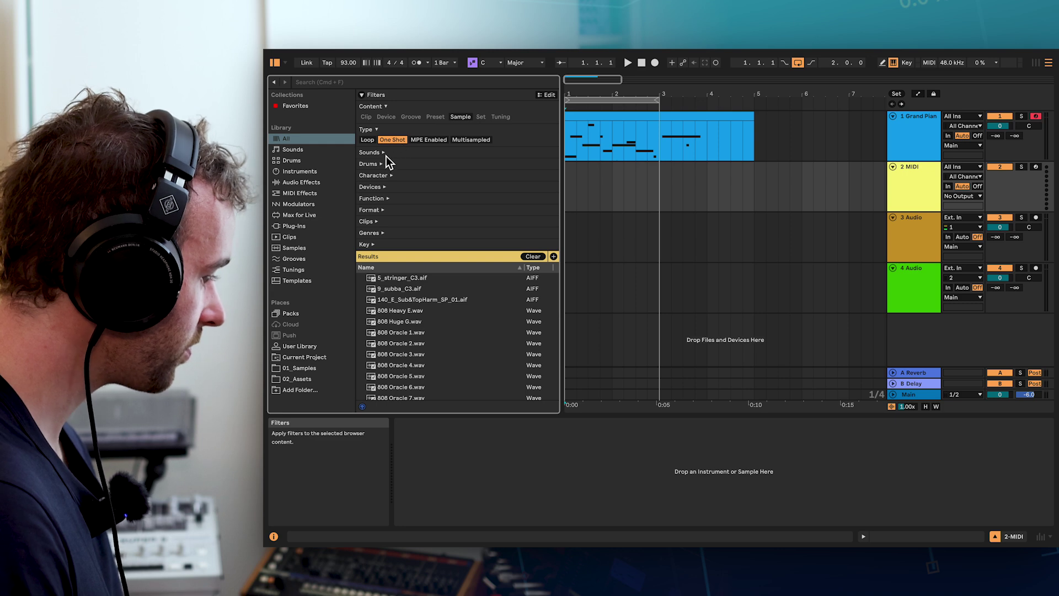
- Narrow the results to the Drums > Kick category filter
click(380, 154)
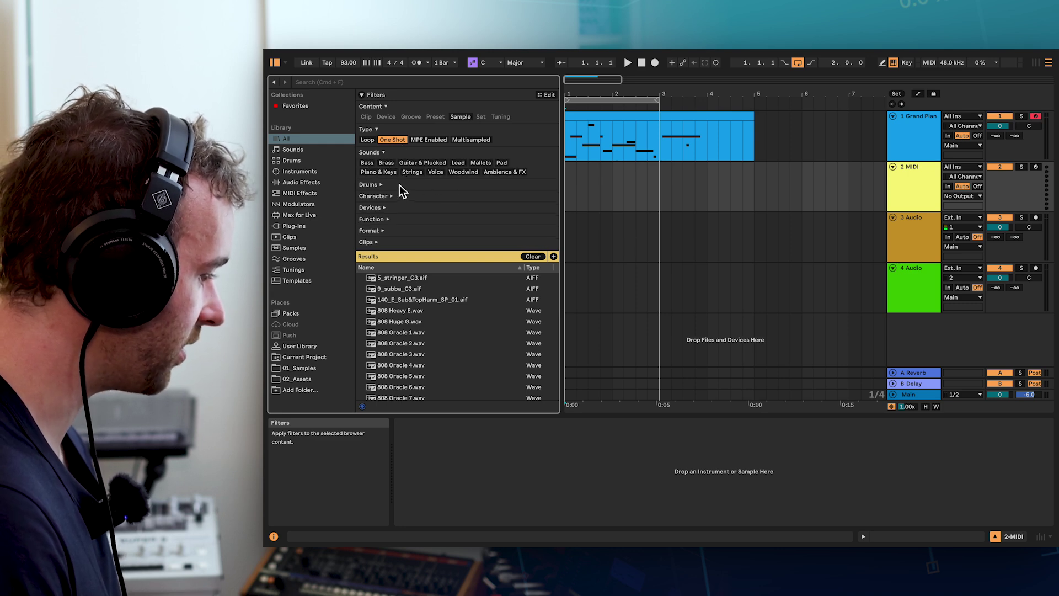
click(377, 186)
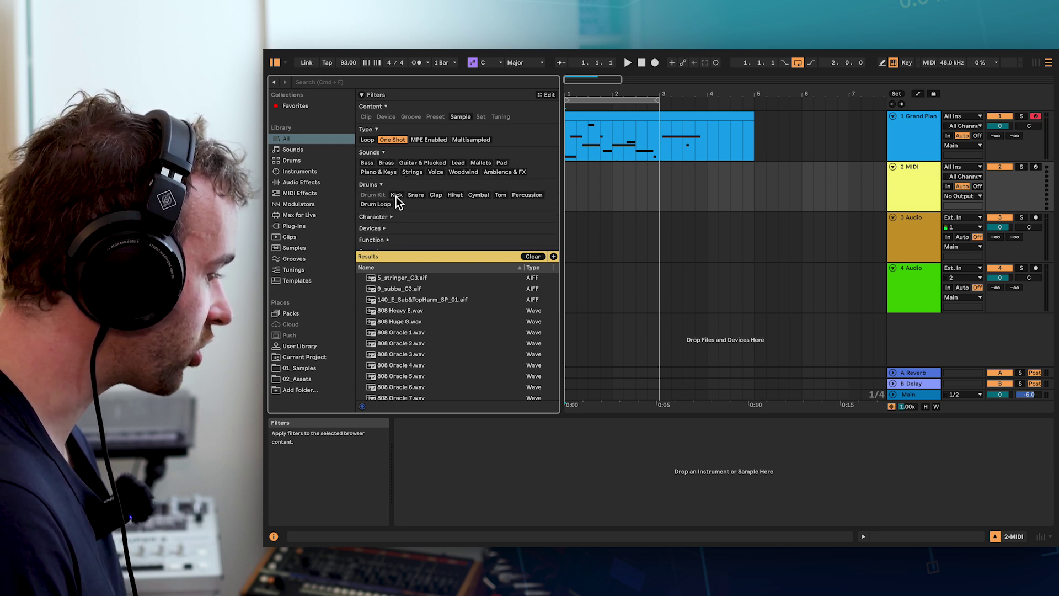
click(396, 189)
scroll(411, 213, down, 2)
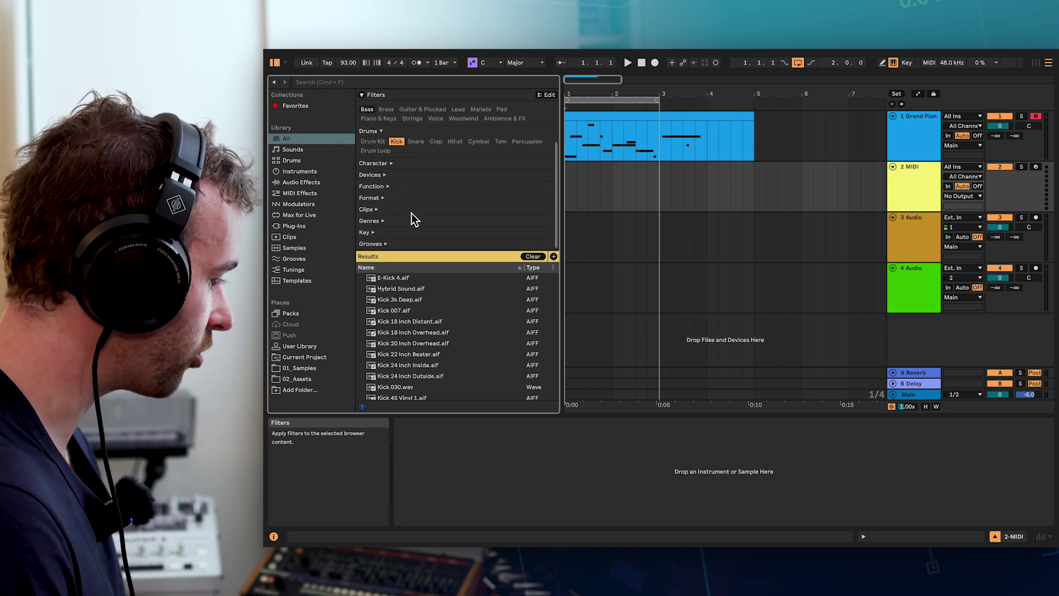
click(373, 197)
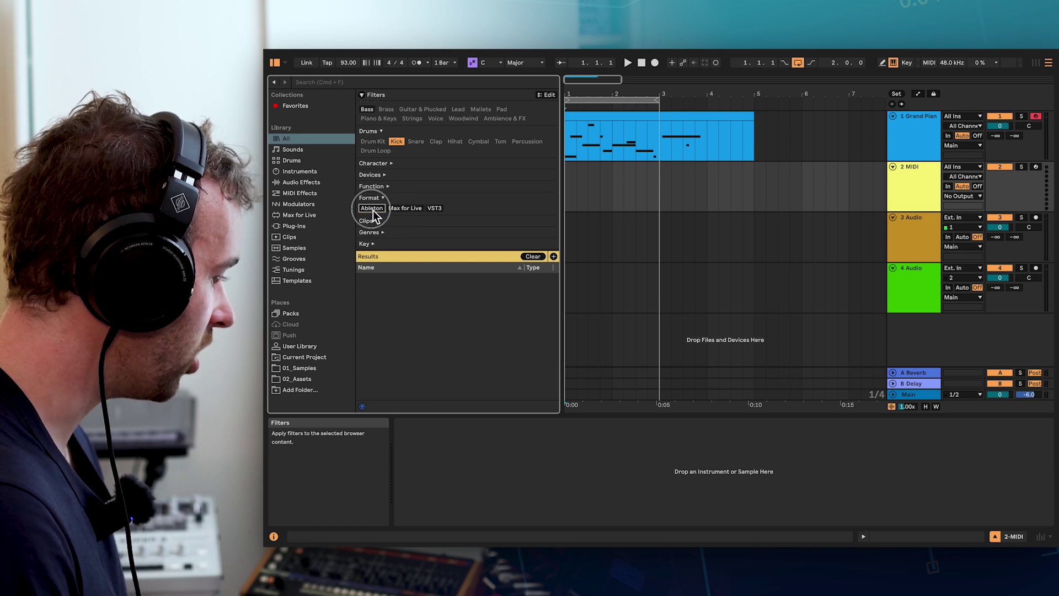
click(383, 197)
click(385, 164)
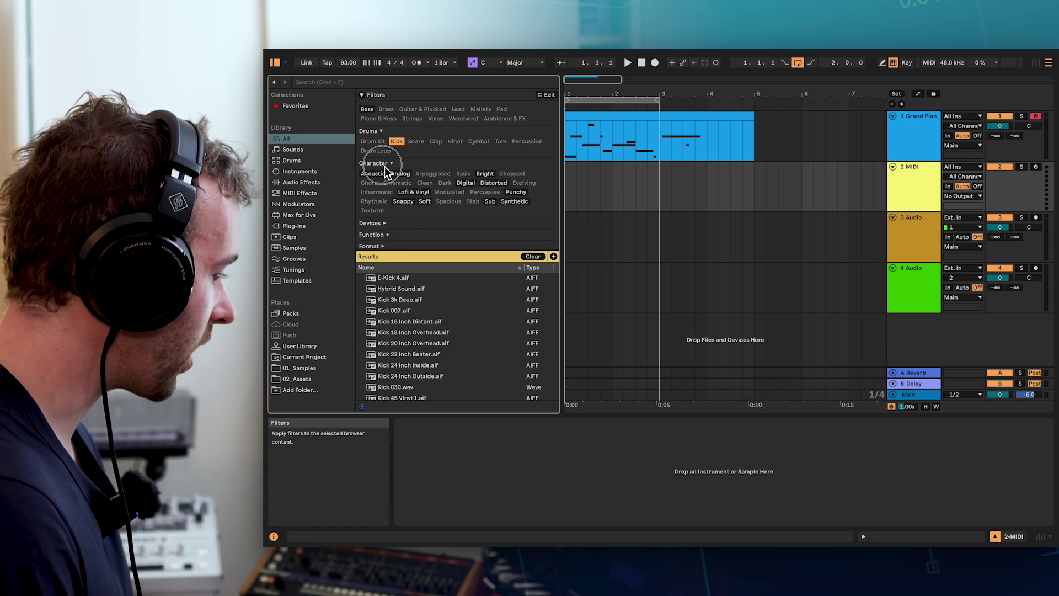
click(377, 133)
scroll(360, 105, up, 3)
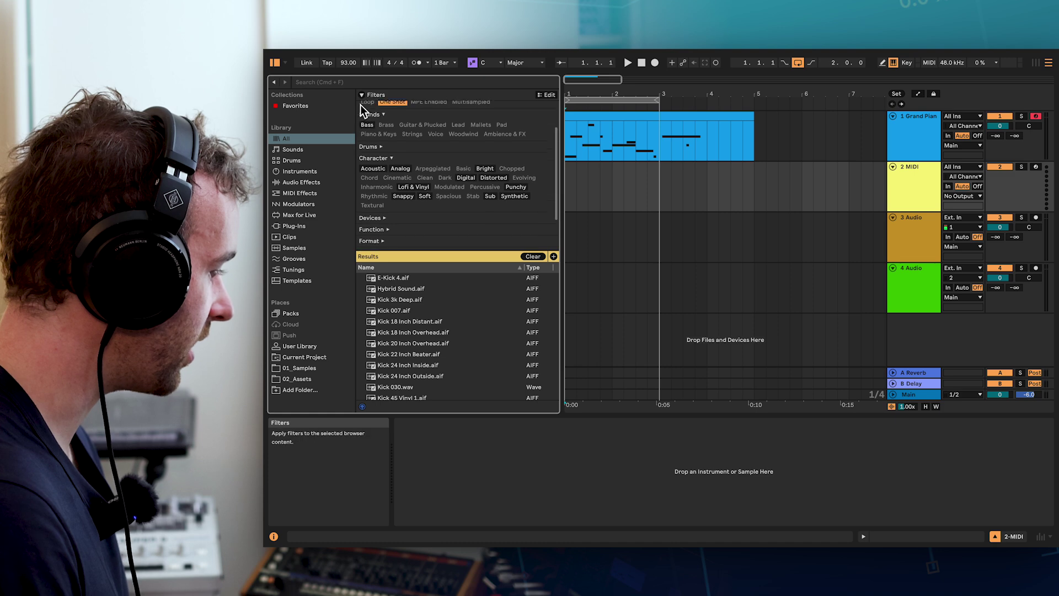
- Search the library for 'kick' and preview Kick 24 Inch Inside and Kick 49 Hz
click(353, 85)
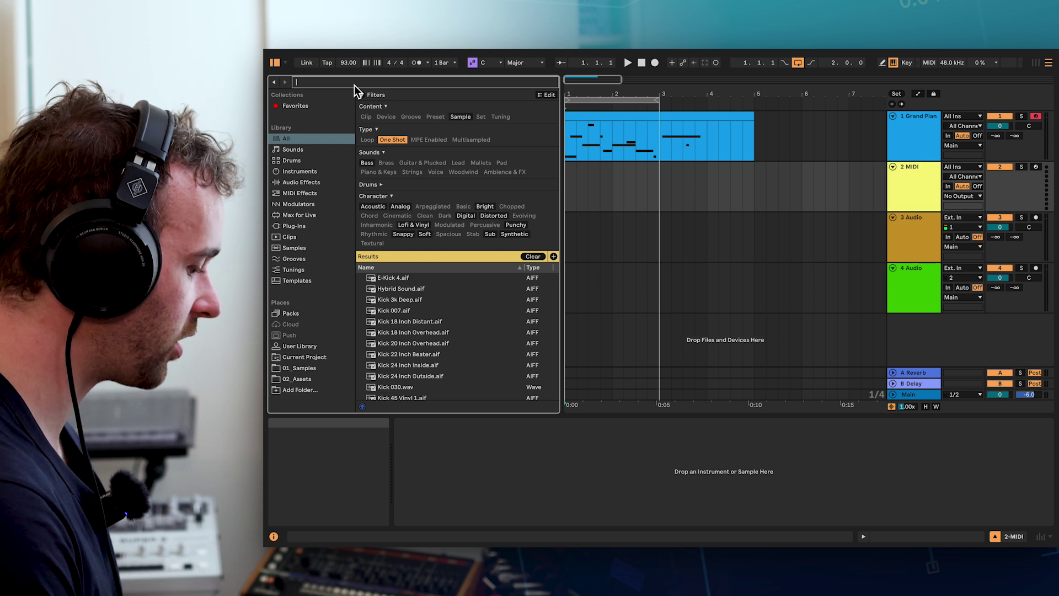
text(kic)
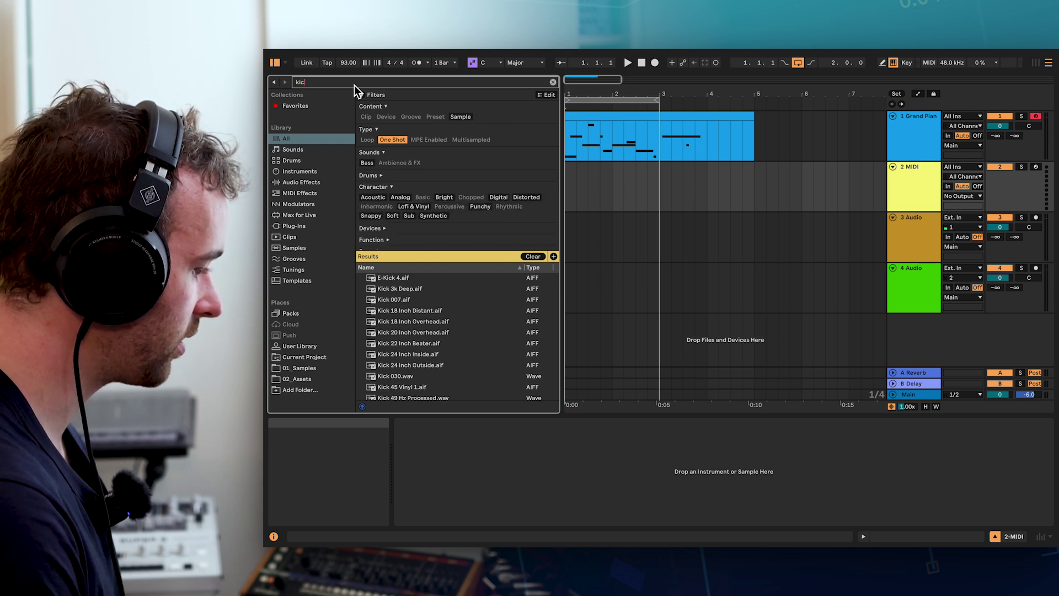
text(k)
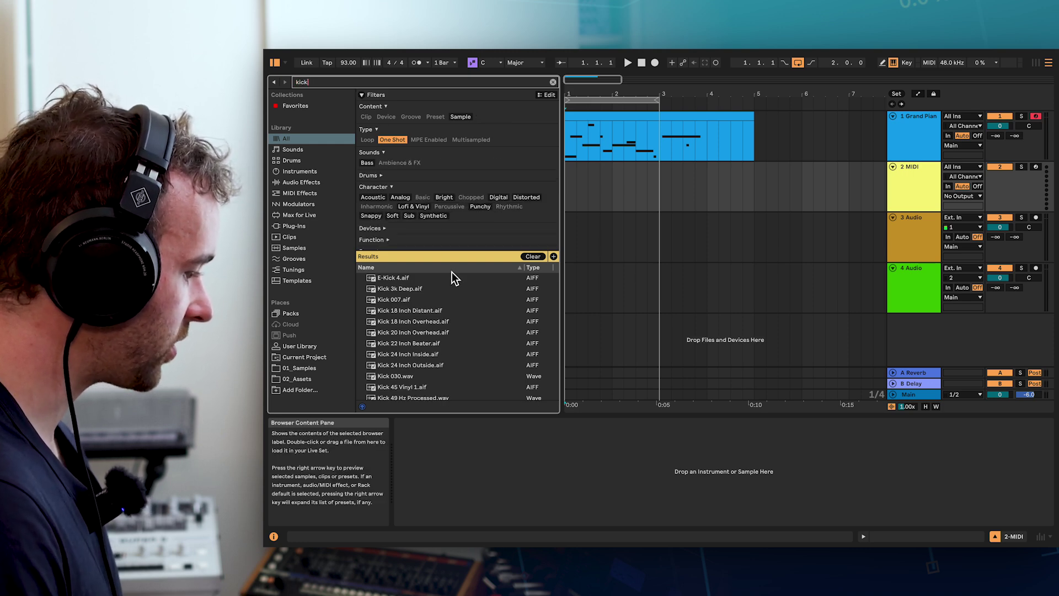
click(467, 289)
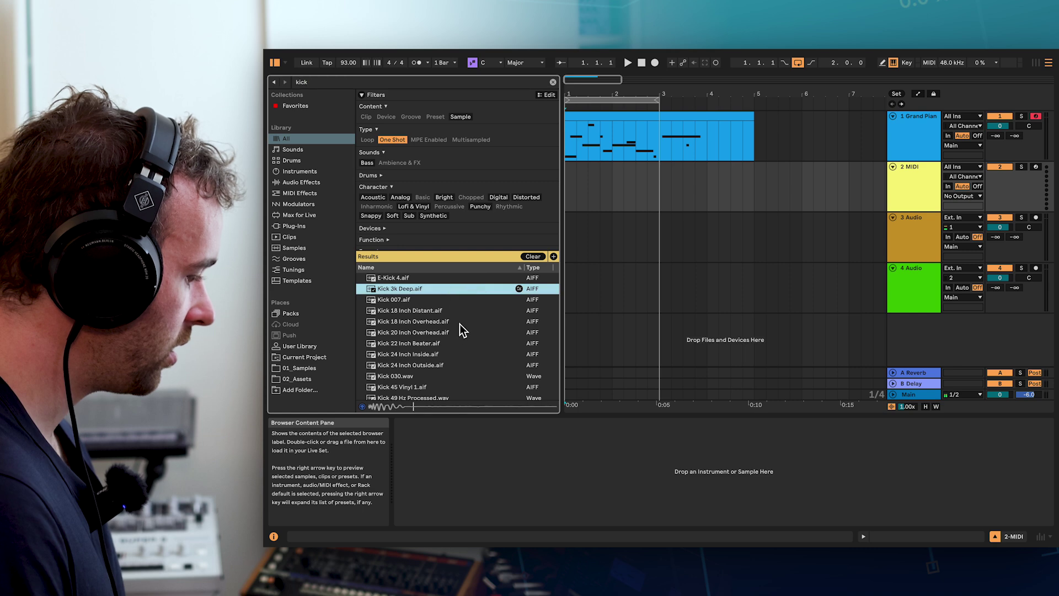
click(455, 332)
click(449, 358)
scroll(449, 359, down, 3)
click(449, 357)
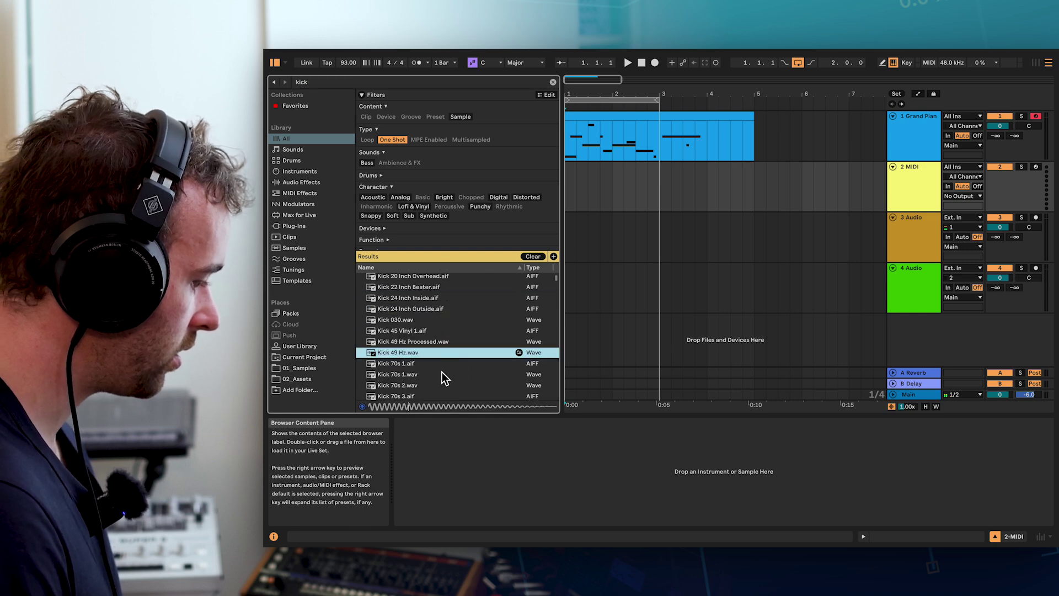
- Preview Kick 70s 1, Kick 505 ASR, Kick 606 Mod, Kick 808 DMX and Kick 808 Huge
click(439, 374)
scroll(439, 374, down, 5)
click(439, 366)
scroll(436, 384, down, 3)
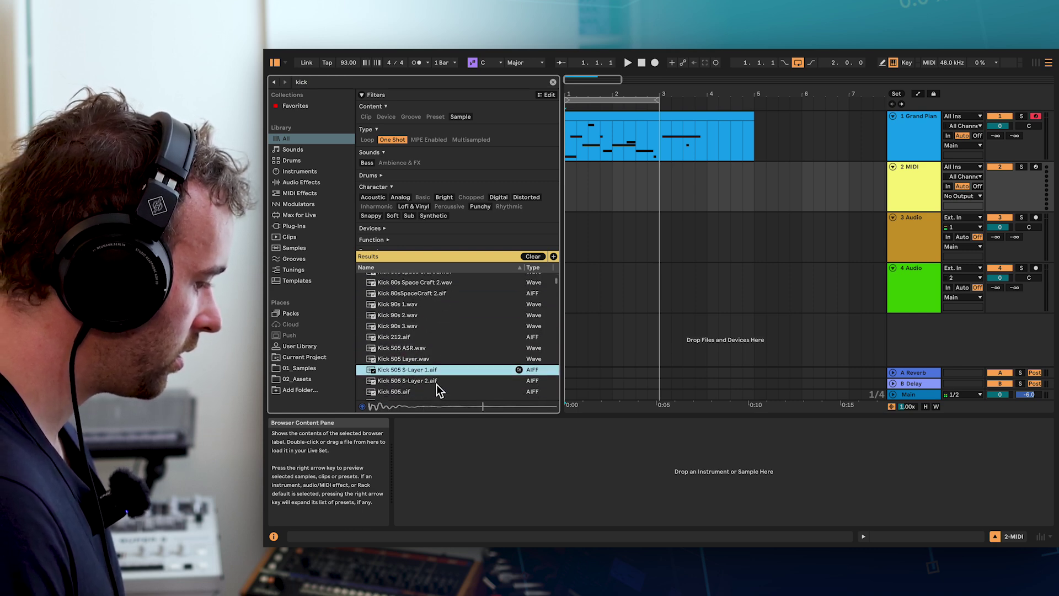
click(436, 363)
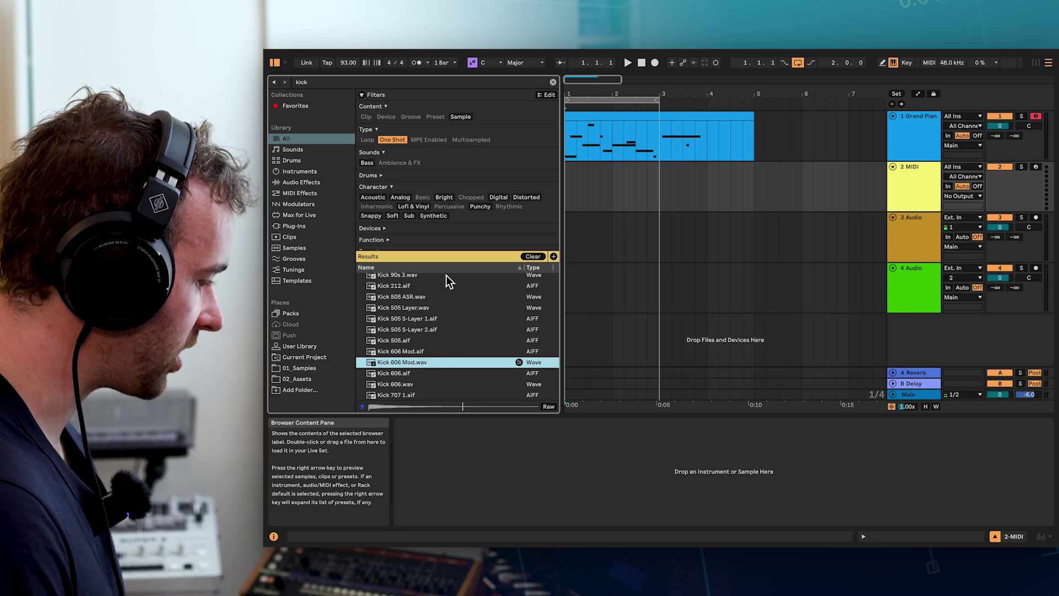
scroll(441, 339, down, 6)
click(437, 339)
click(415, 370)
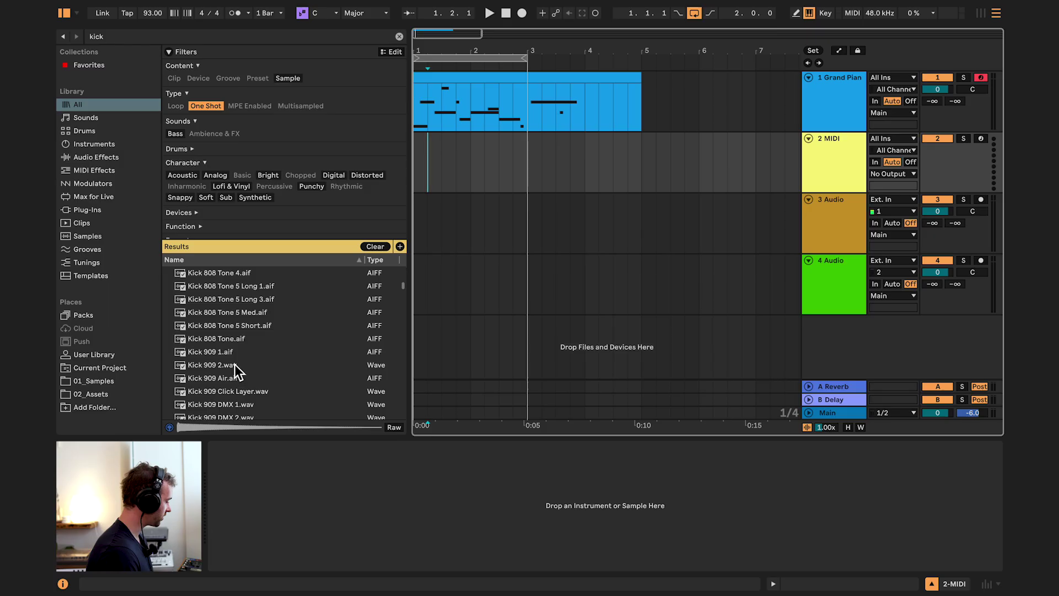
- Audition Kick 909 1 and place it on the fourth audio track, then play it back
click(203, 354)
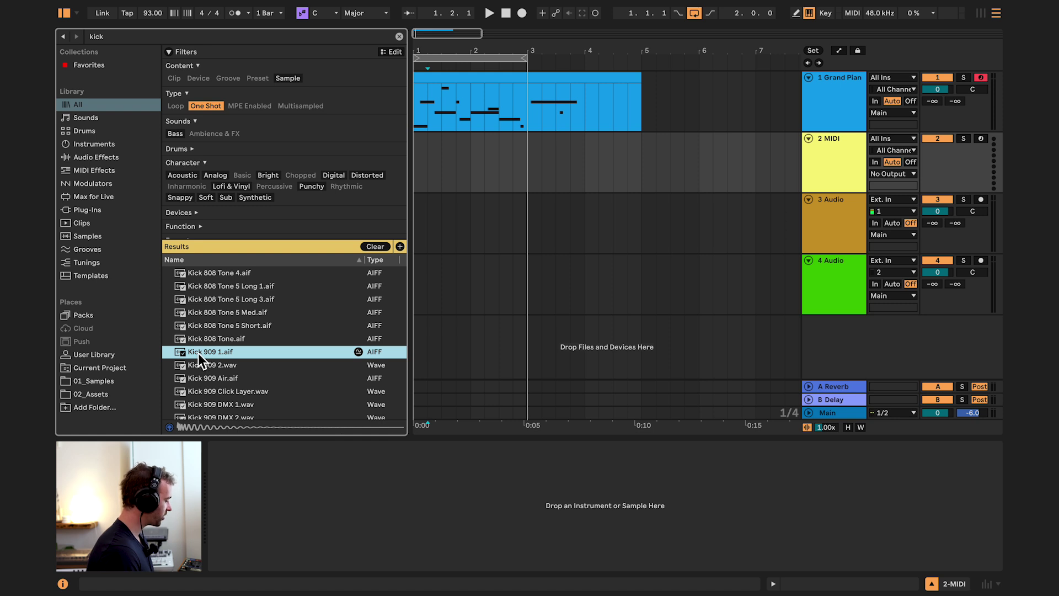
drag(199, 354, 416, 279)
key(z)
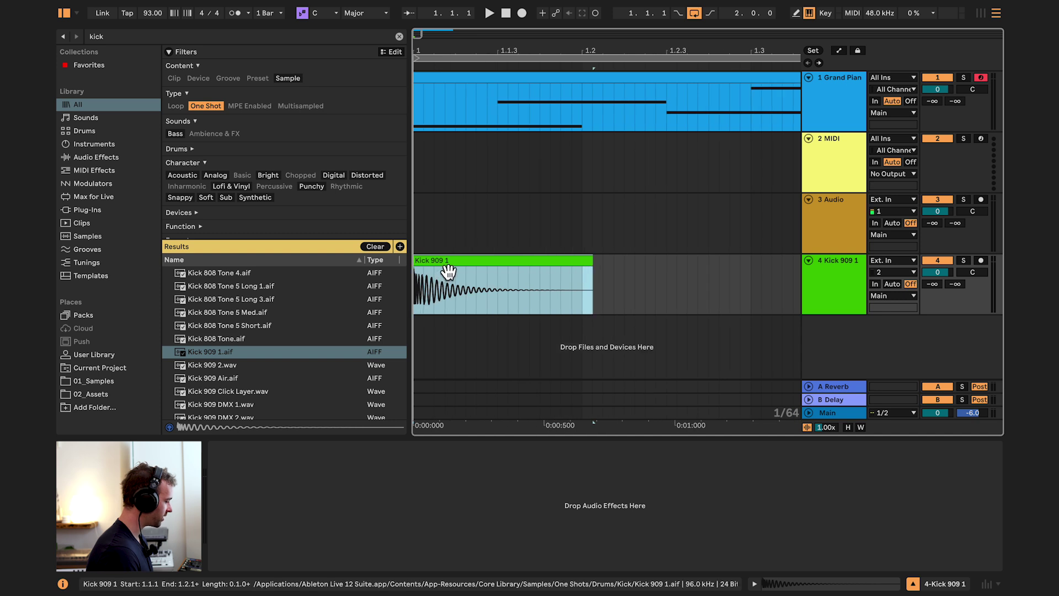
key(minus)
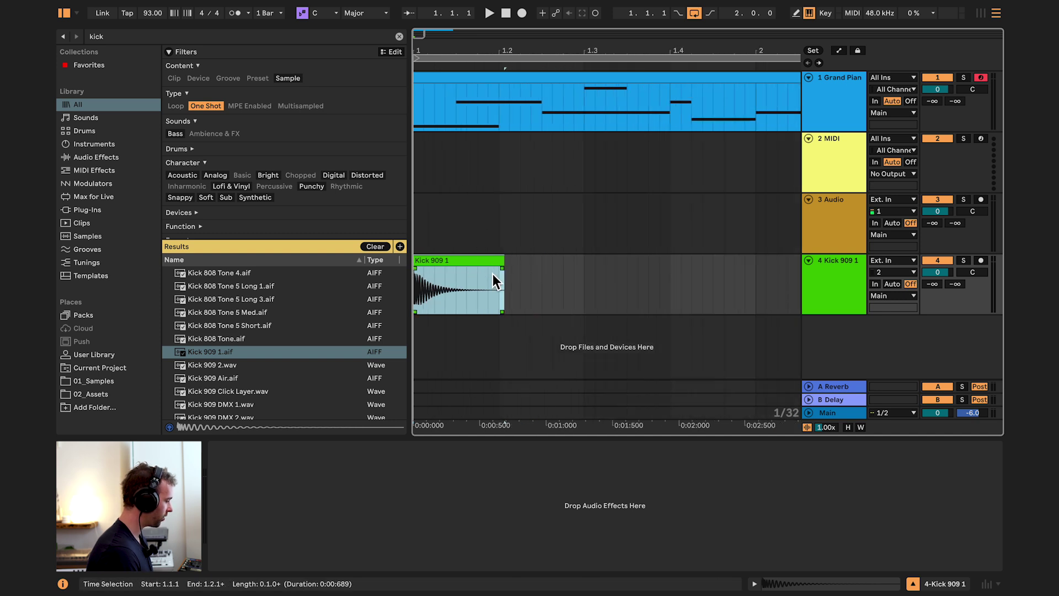
key(space)
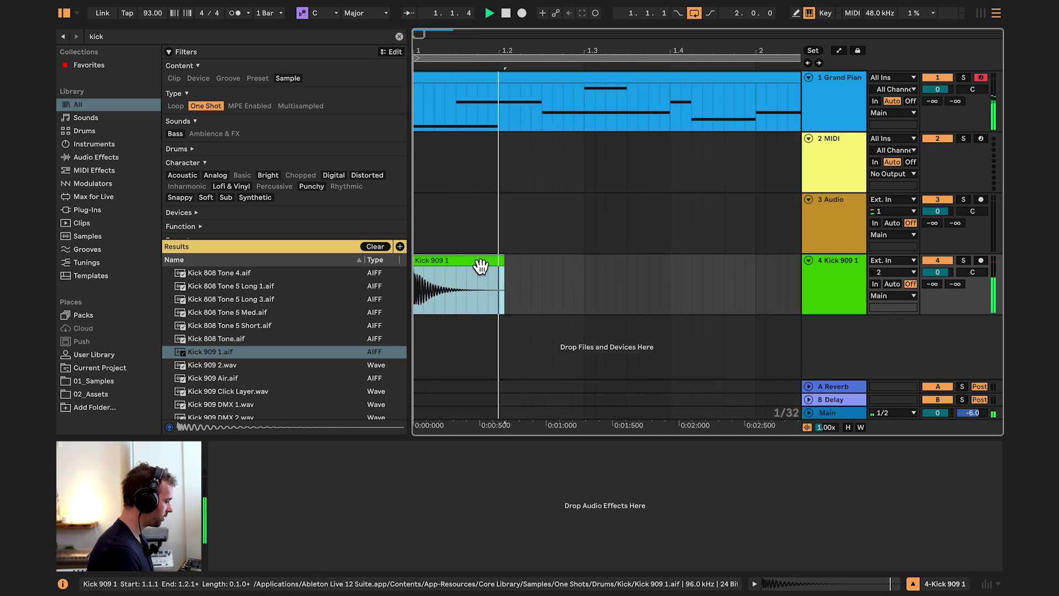
key(space)
key(minus)
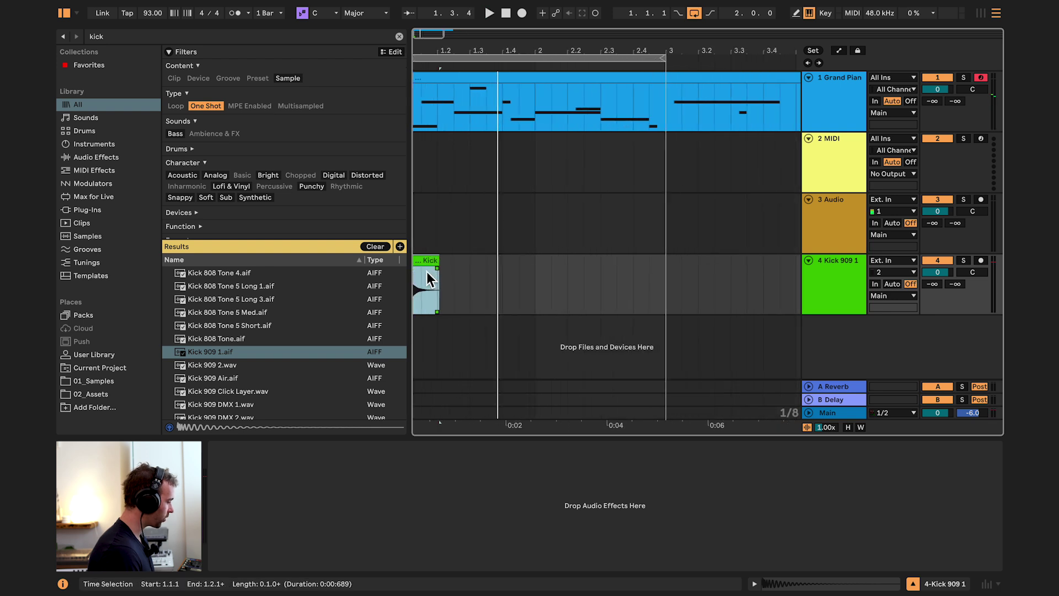
- Trim the kick clip much shorter and copy it onto beats two, three and four
scroll(427, 272, up, 3)
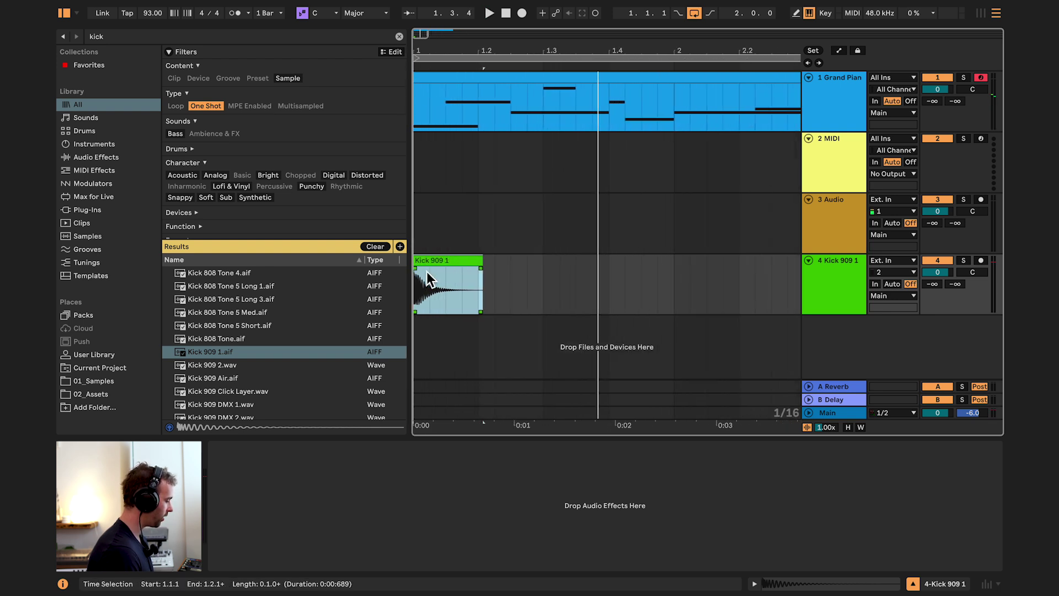
drag(469, 272, 429, 268)
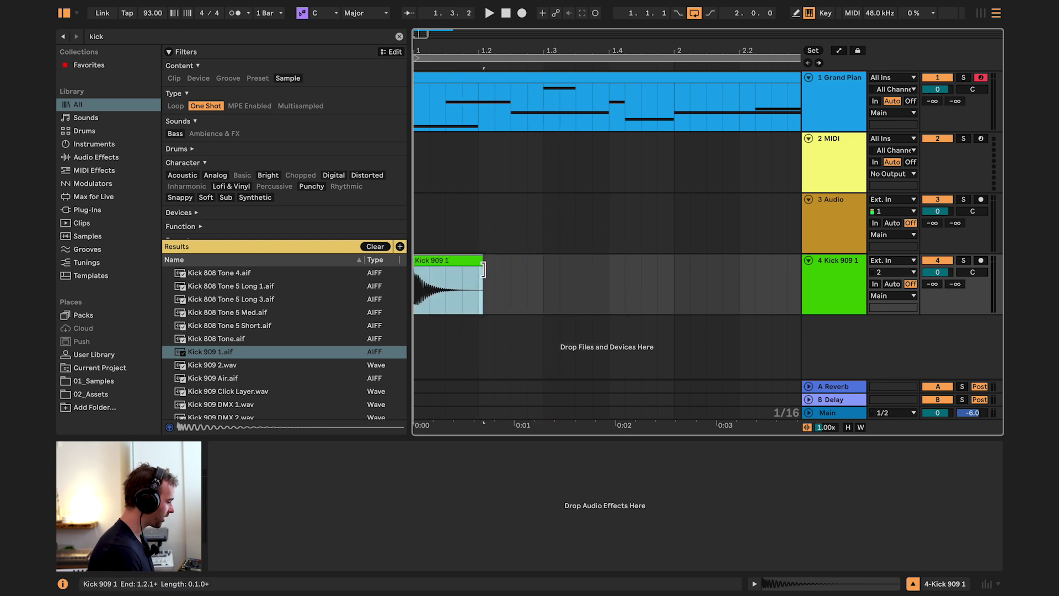
drag(483, 270, 447, 270)
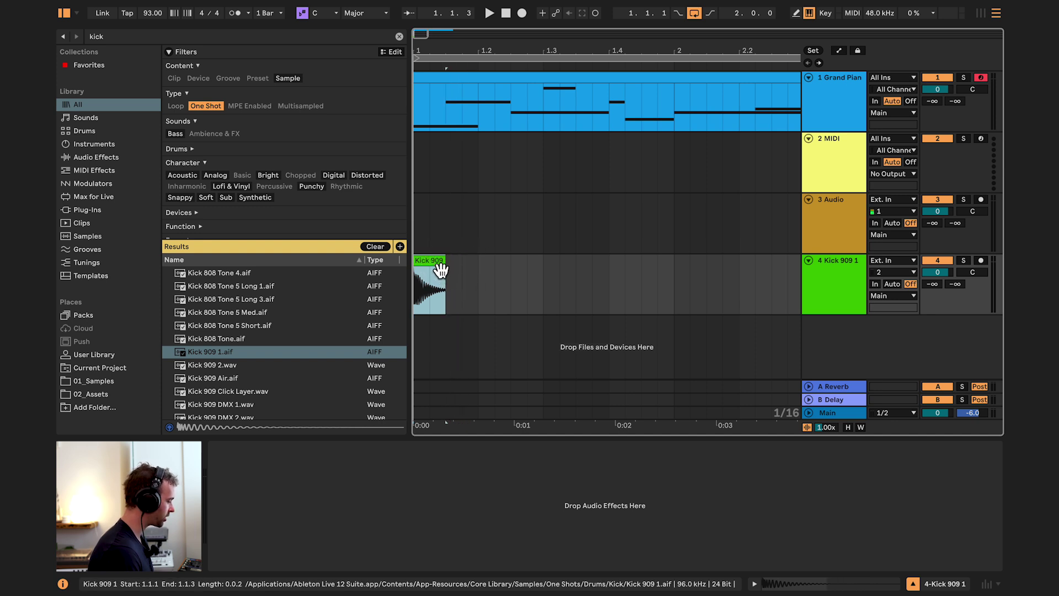
drag(439, 270, 493, 263)
drag(493, 264, 552, 262)
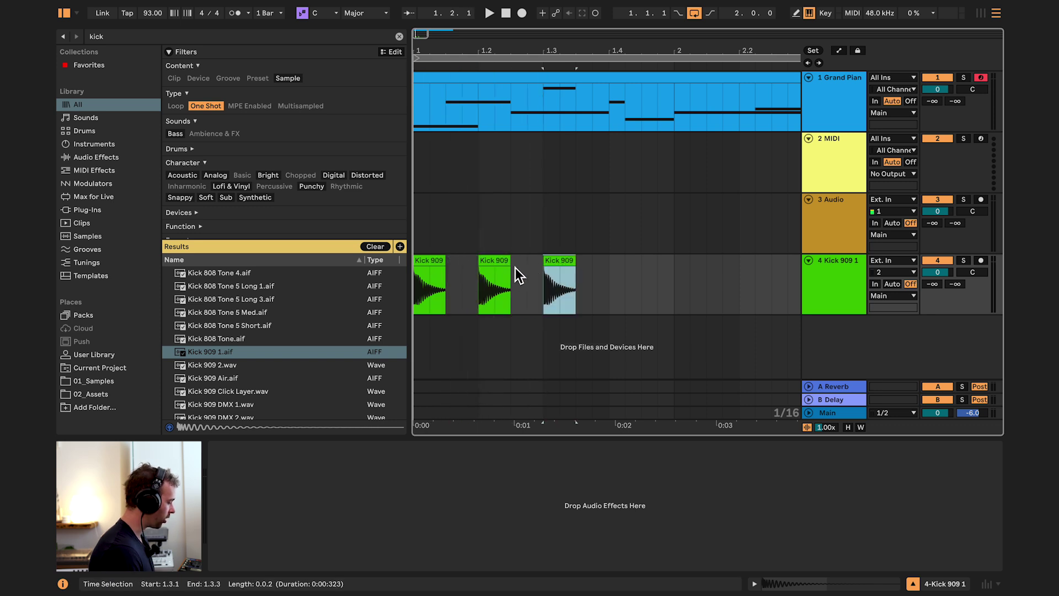
click(495, 270)
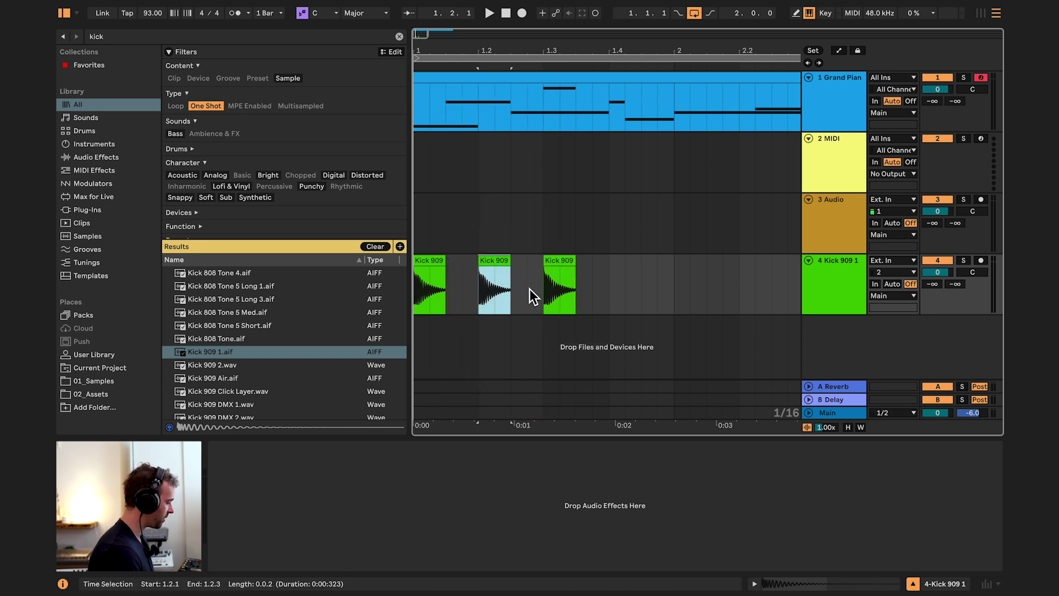
click(610, 273)
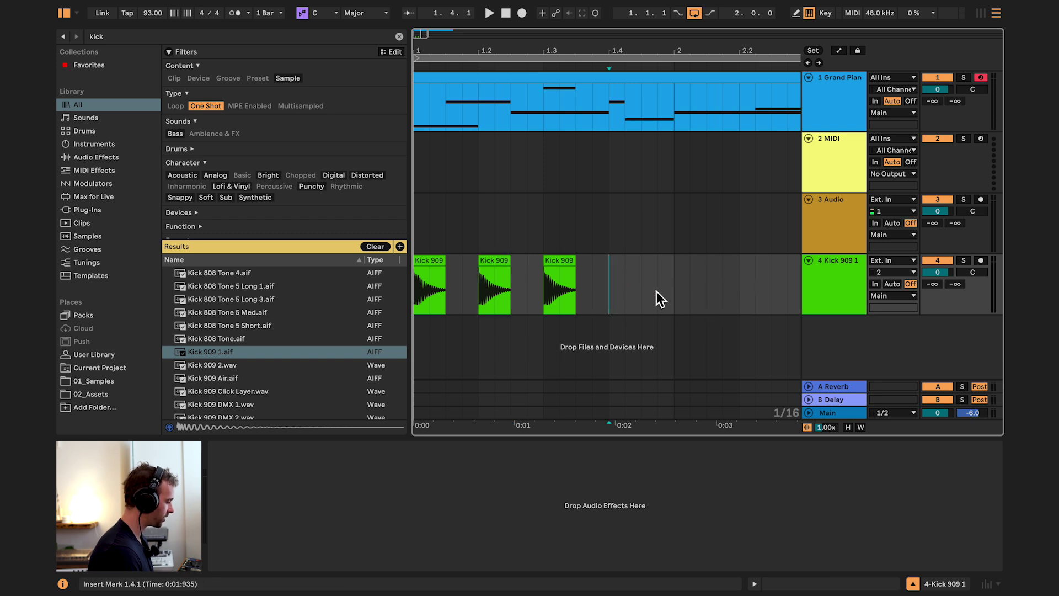
key(ctrl+v)
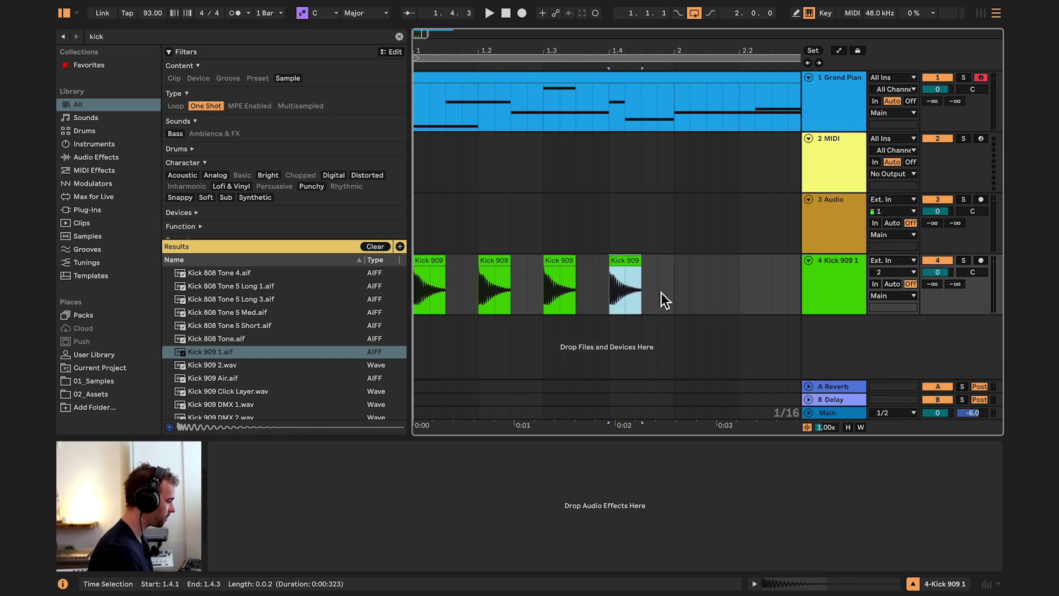
- Duplicate bar 1's four kick clips into bar 2, giving eight kicks
scroll(661, 293, down, 3)
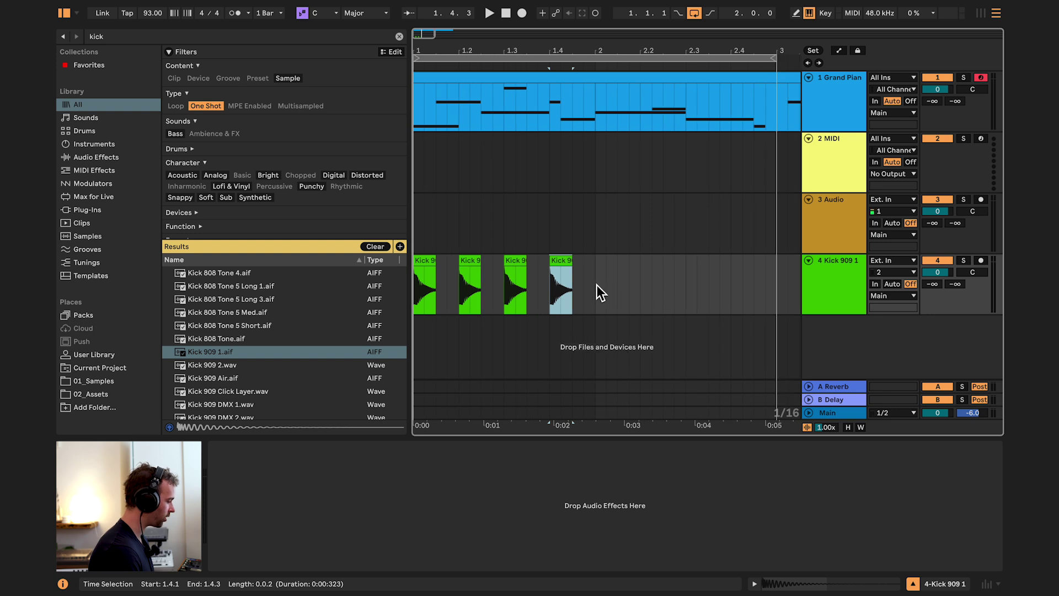
drag(597, 285, 415, 284)
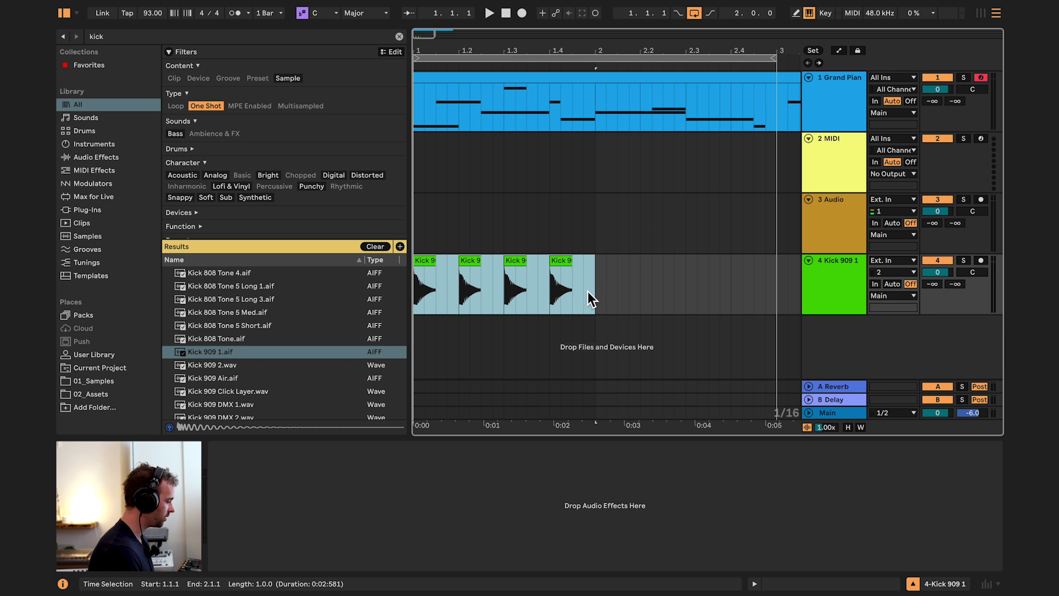
key(ctrl+d)
mouse_move(767, 297)
mouse_down()
mouse_move(418, 286)
mouse_move(772, 297)
mouse_up()
click(772, 297)
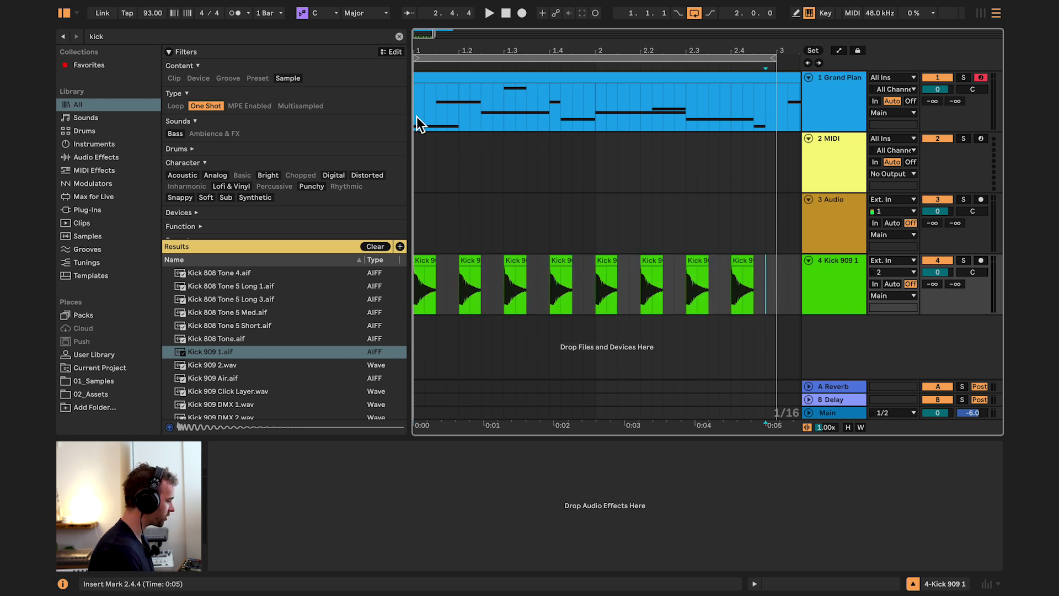
- Select the piano clip and first kick clip and play them to audition
drag(416, 119, 781, 117)
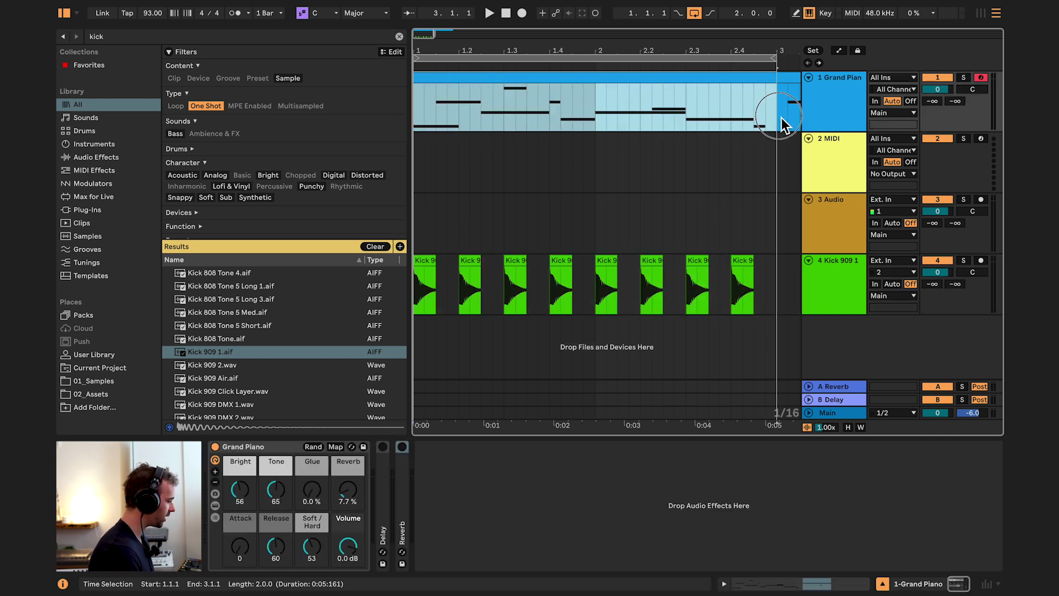
click(429, 266)
key(space)
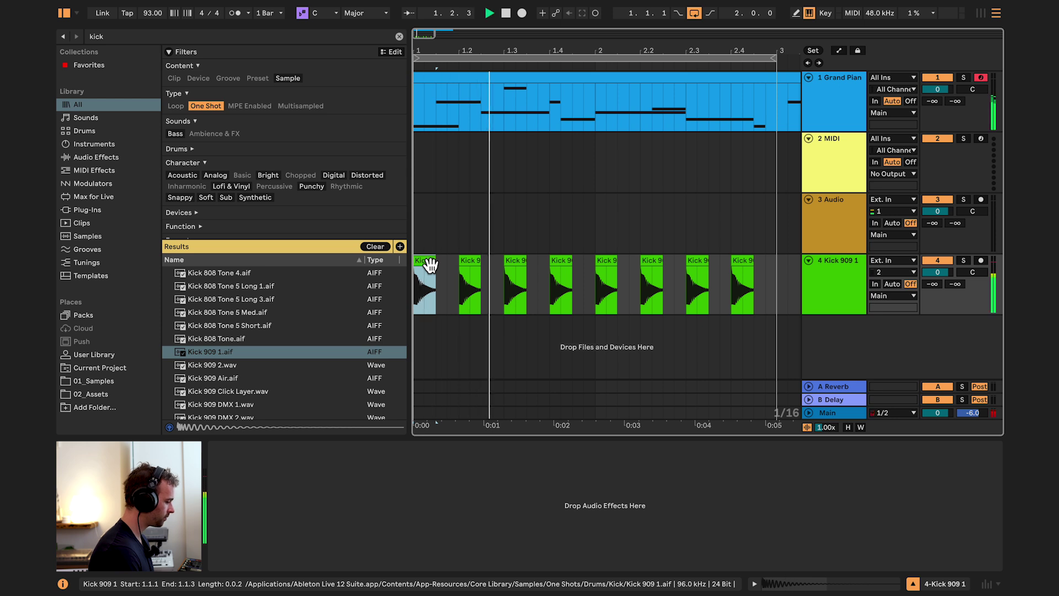
key(space)
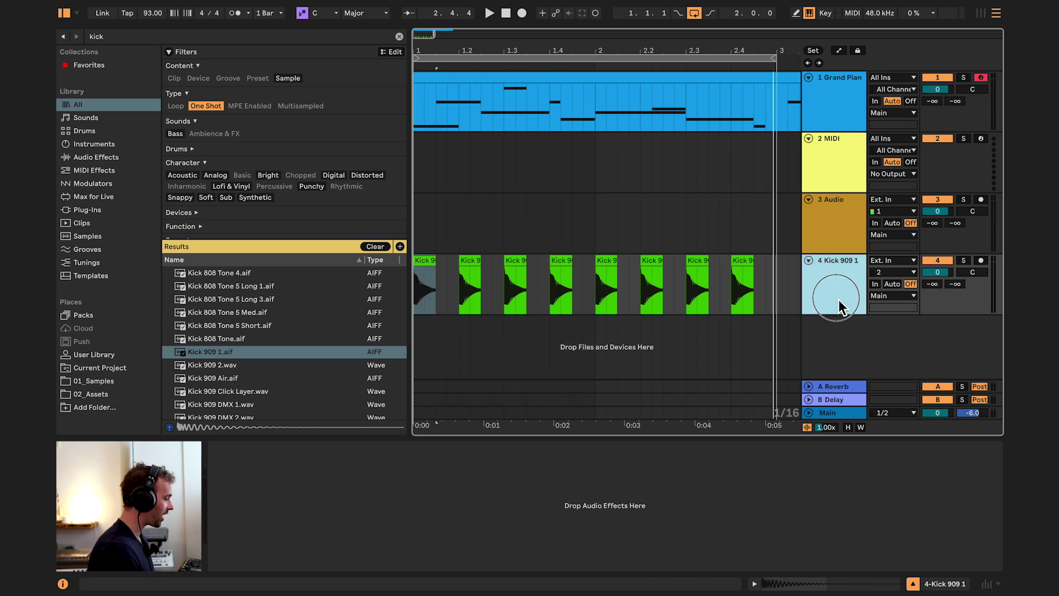
- Set Grand Piano volume to -4.8 dB and Kick 909 1 to -9.1 dB, then play to check
click(847, 114)
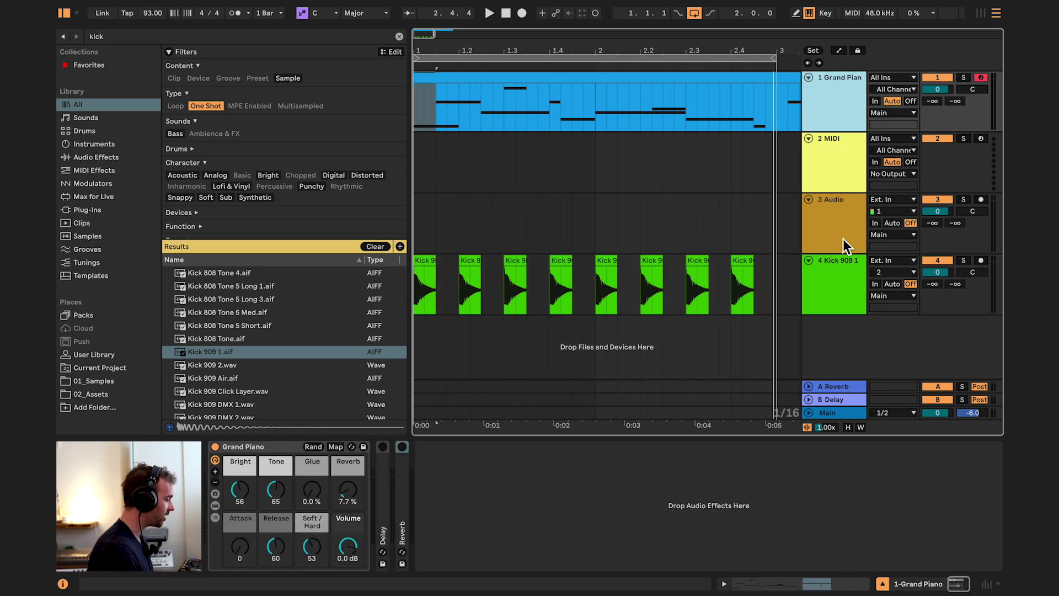
click(836, 290)
click(835, 95)
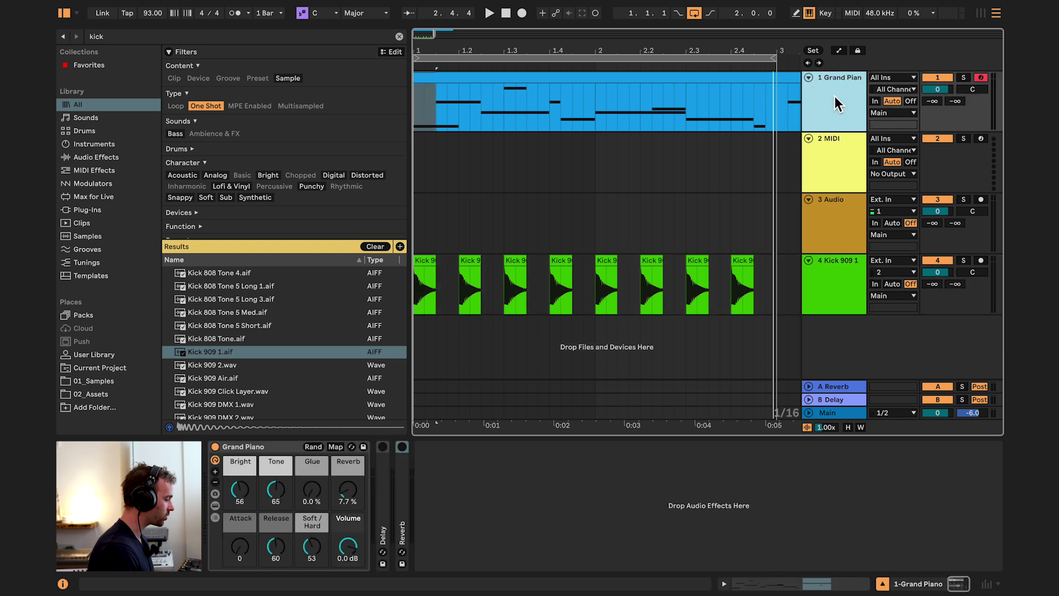
click(841, 292)
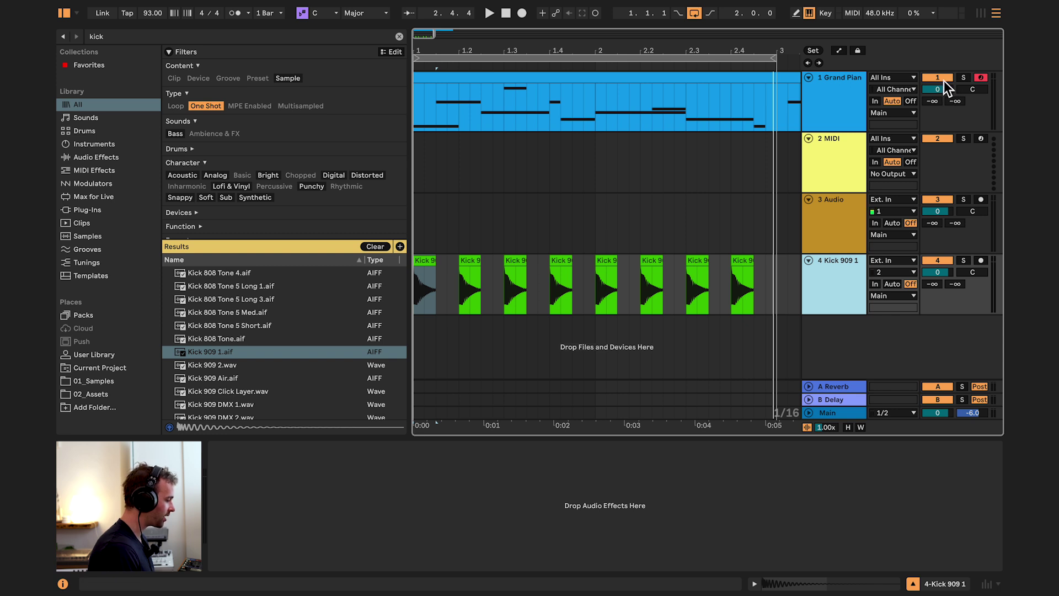
drag(945, 92, 944, 94)
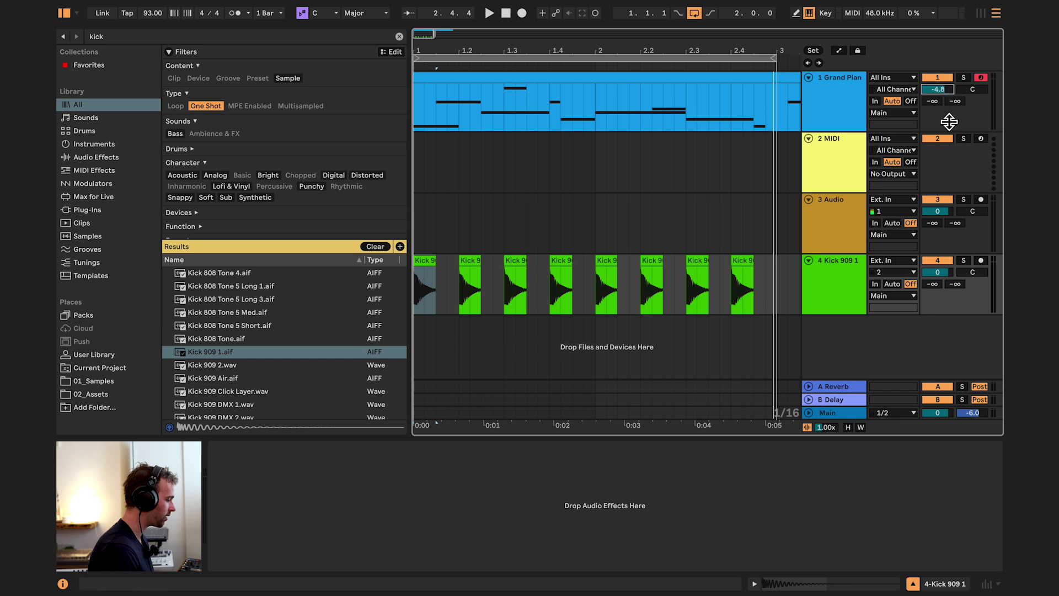
mouse_move(938, 272)
mouse_down()
mouse_move(937, 284)
mouse_move(950, 271)
mouse_up()
key(space)
key(space)
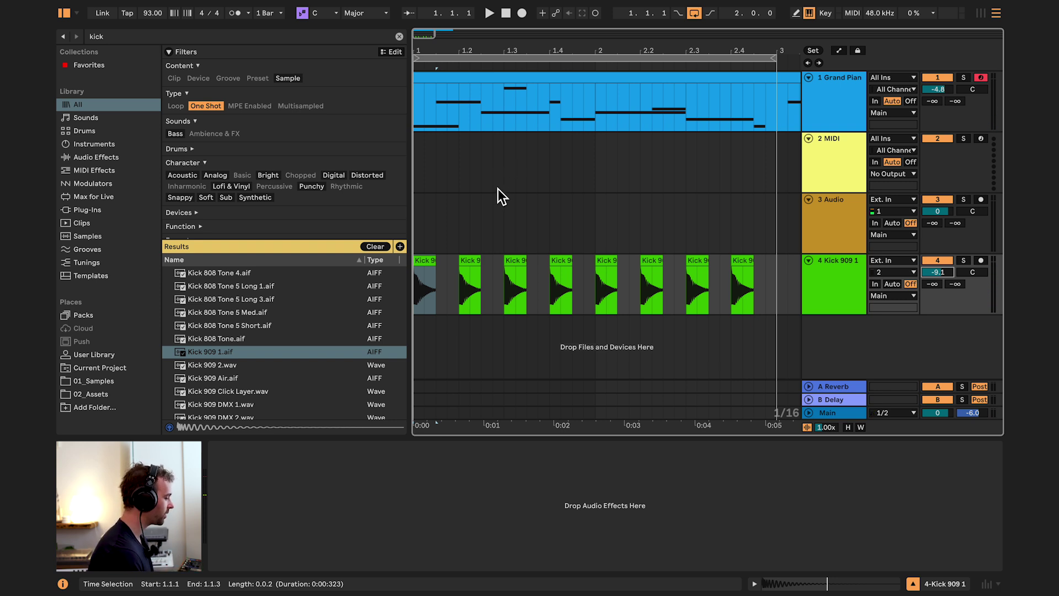
- Delete the empty 2 MIDI and 3 Audio tracks, leaving Grand Piano and Kick 909 1
click(854, 165)
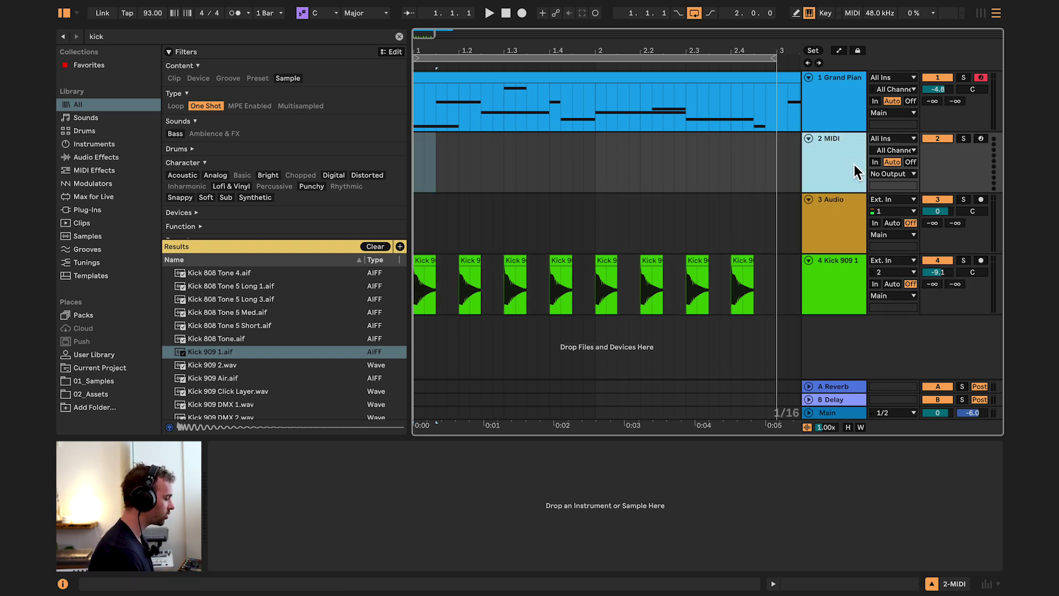
click(849, 225)
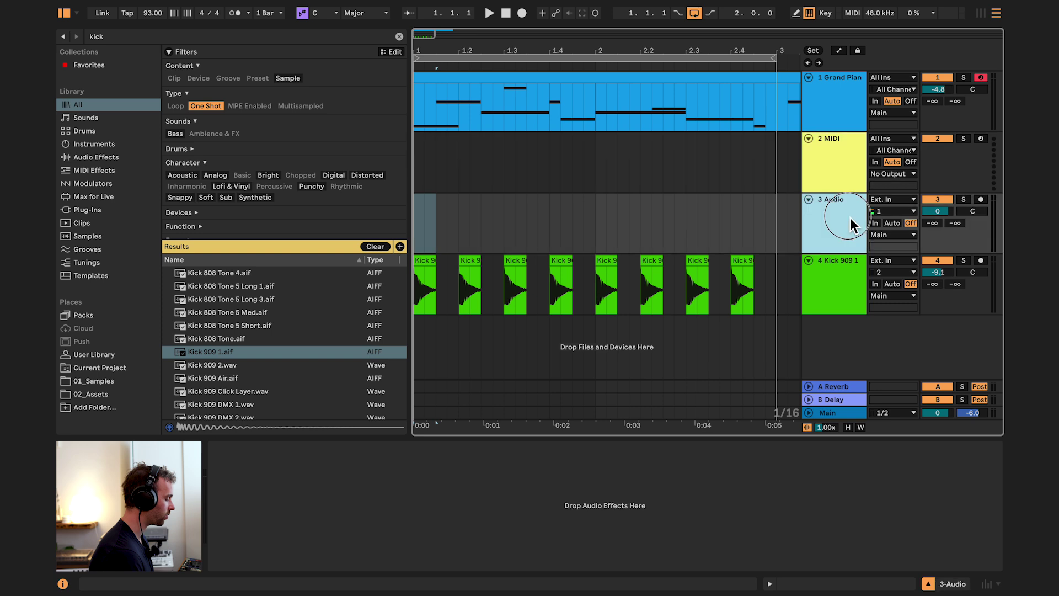
click(852, 160)
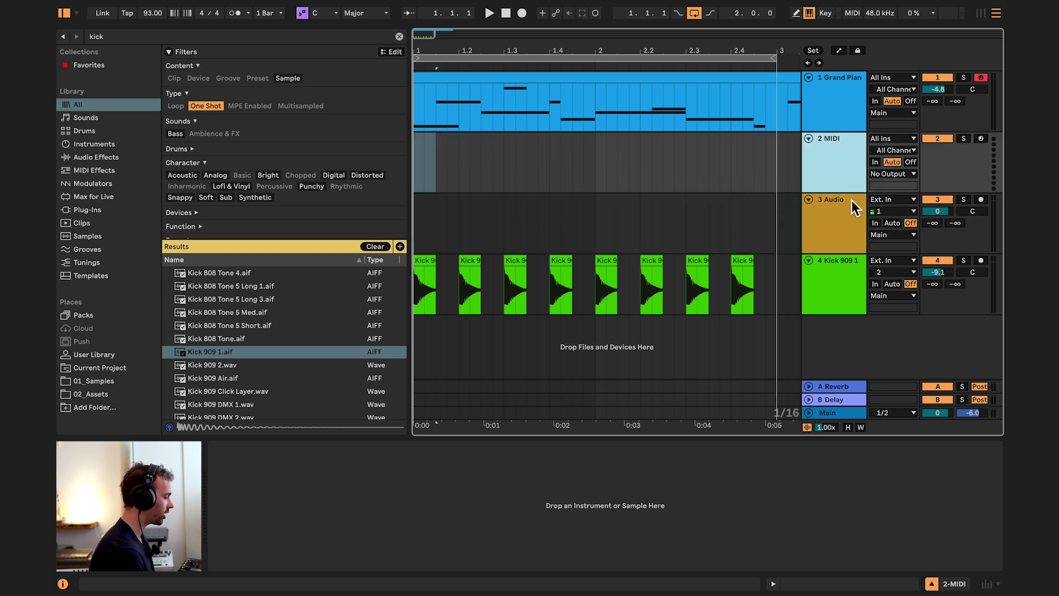
key(Delete)
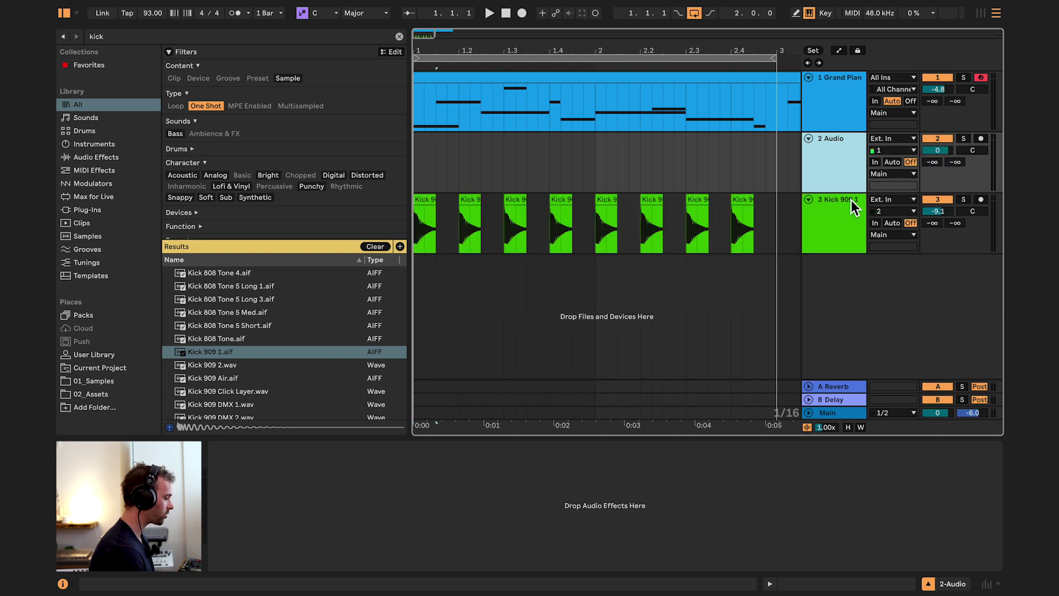
key(Delete)
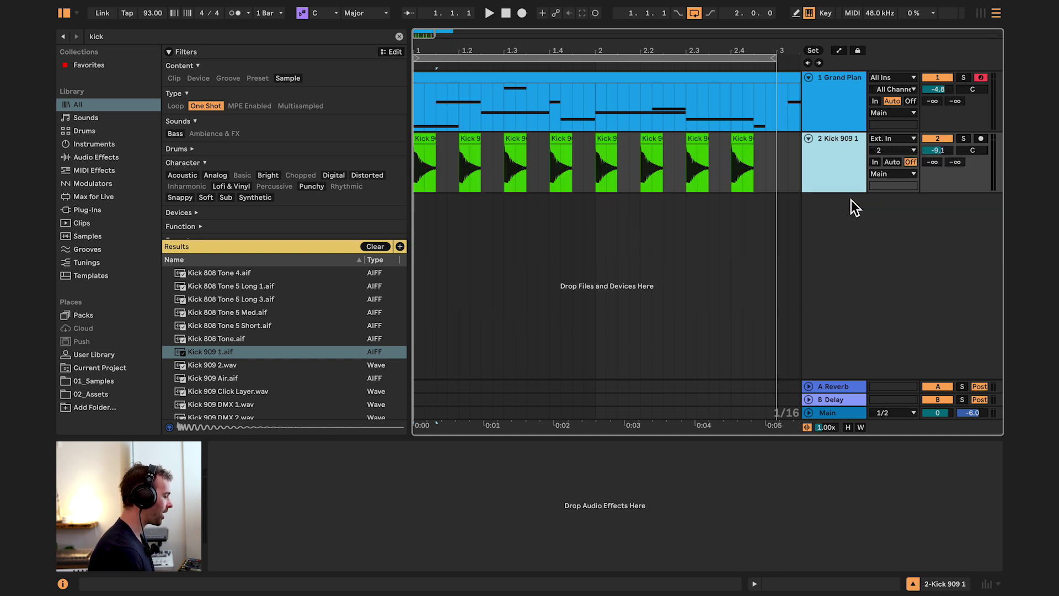
click(837, 102)
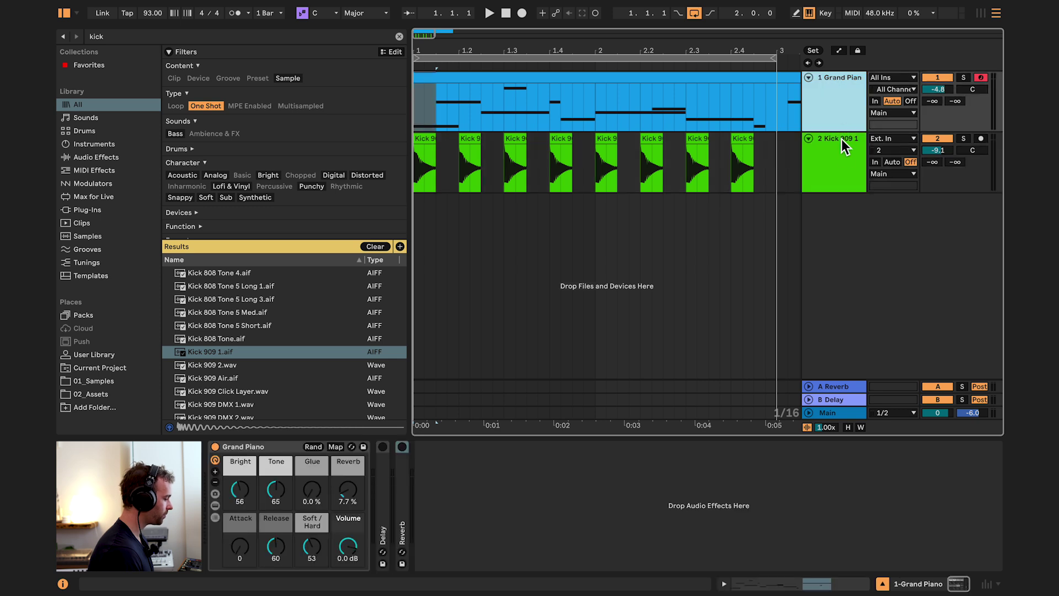
click(843, 154)
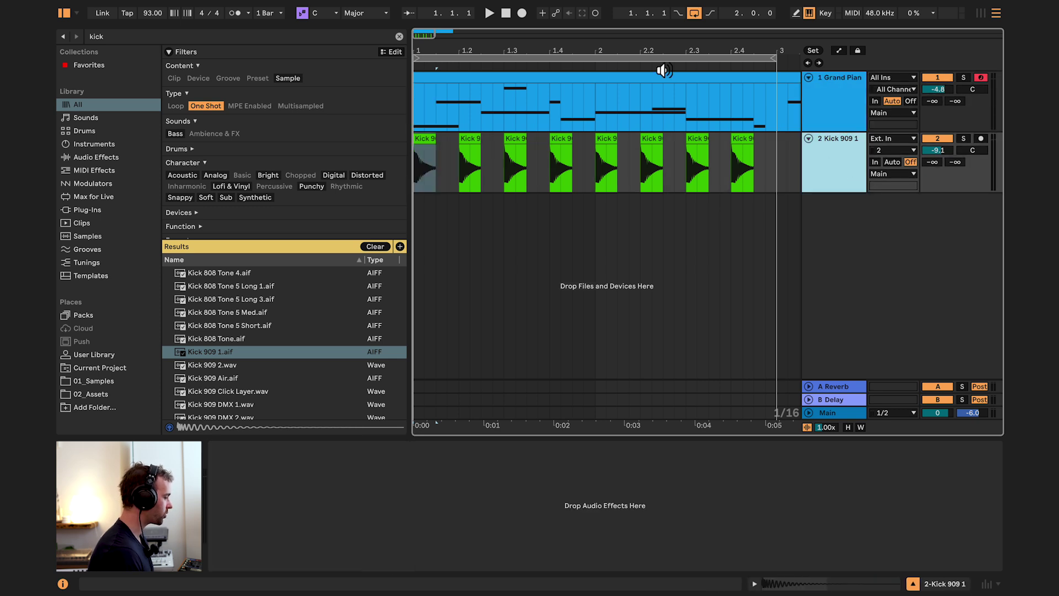
click(855, 104)
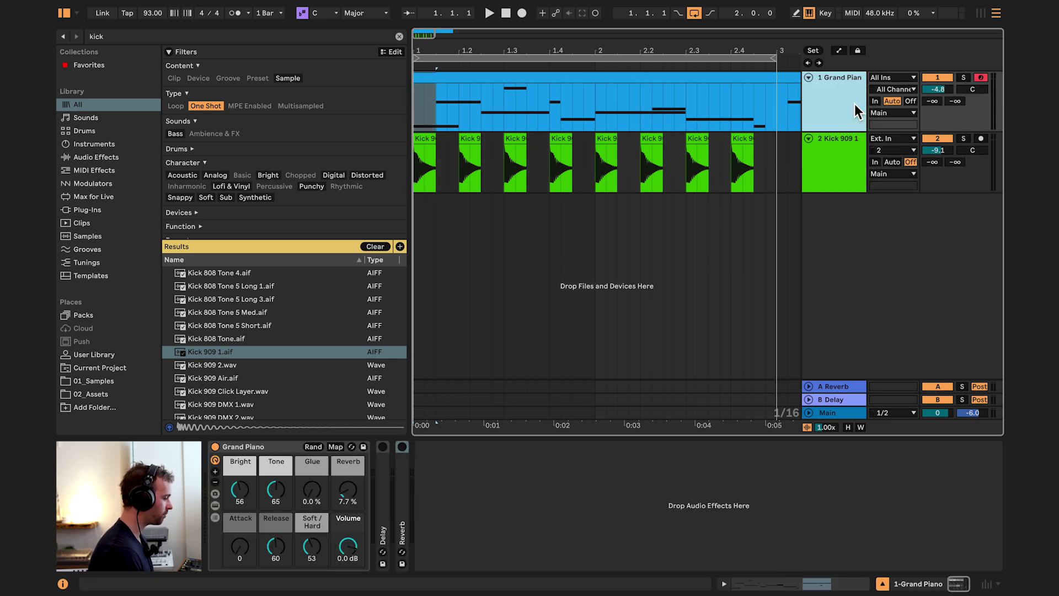
- Rename Grand Piano to 'Piano' and the kick track to 'Kick', then move Kick above Piano
right_click(842, 110)
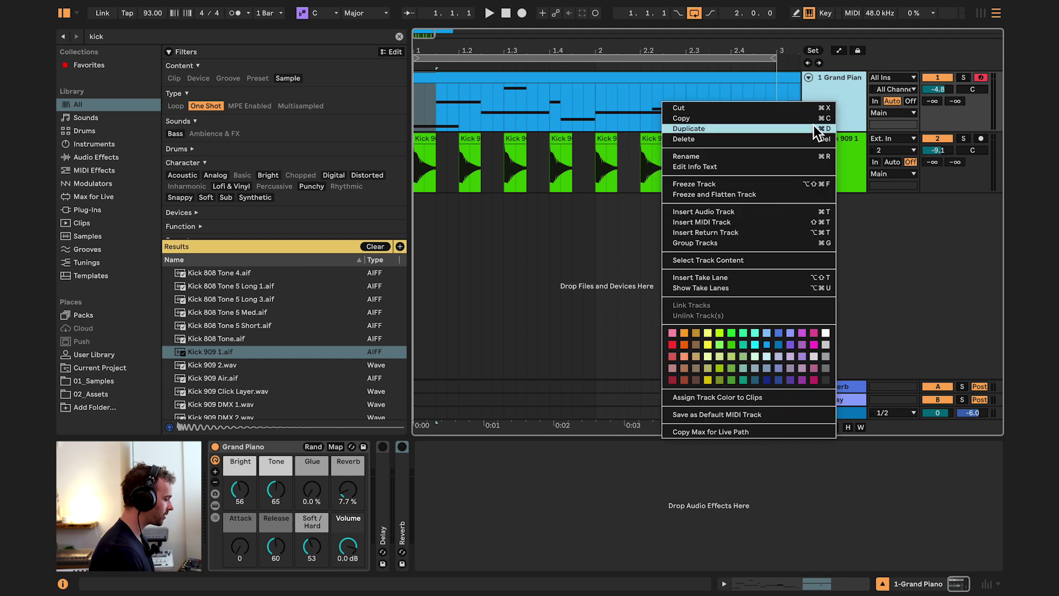
click(782, 157)
text(GRand)
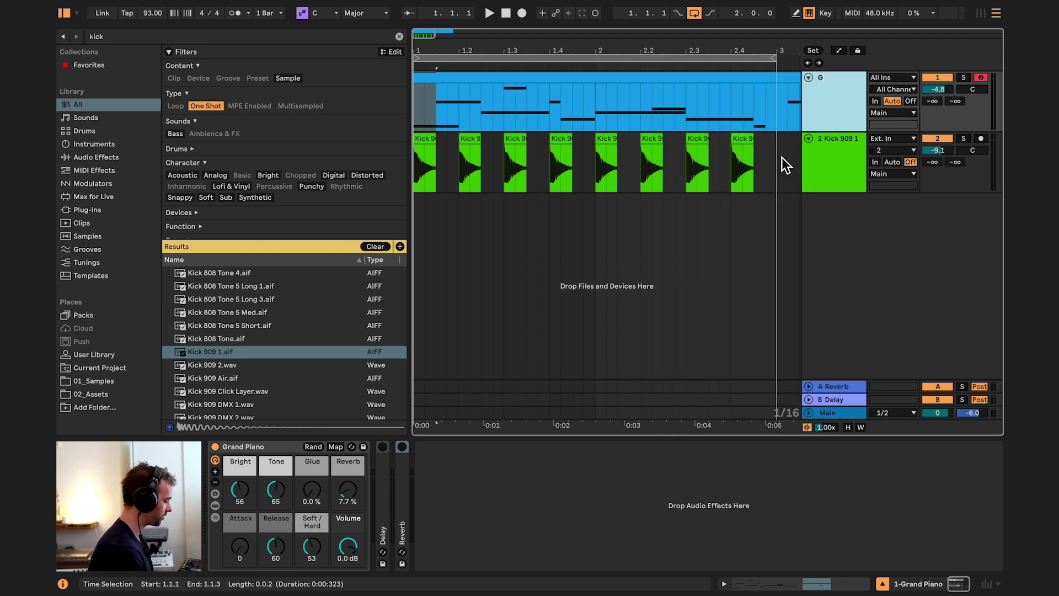
key(BackSpace)
key(BackSpace)
key(BackSpace)
key(BackSpace)
key(BackSpace)
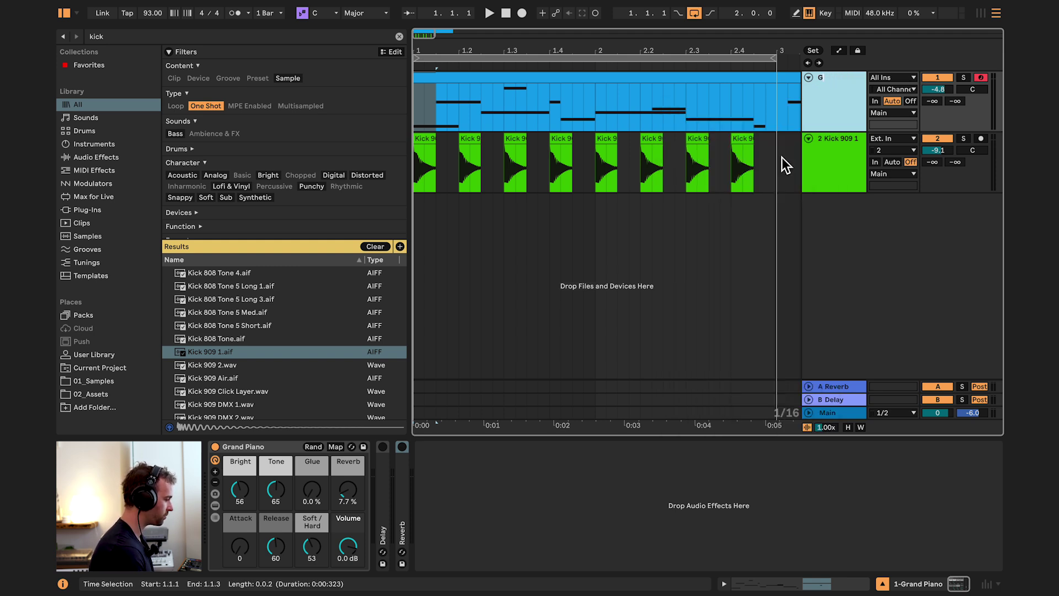
text(Piano)
key(Tab)
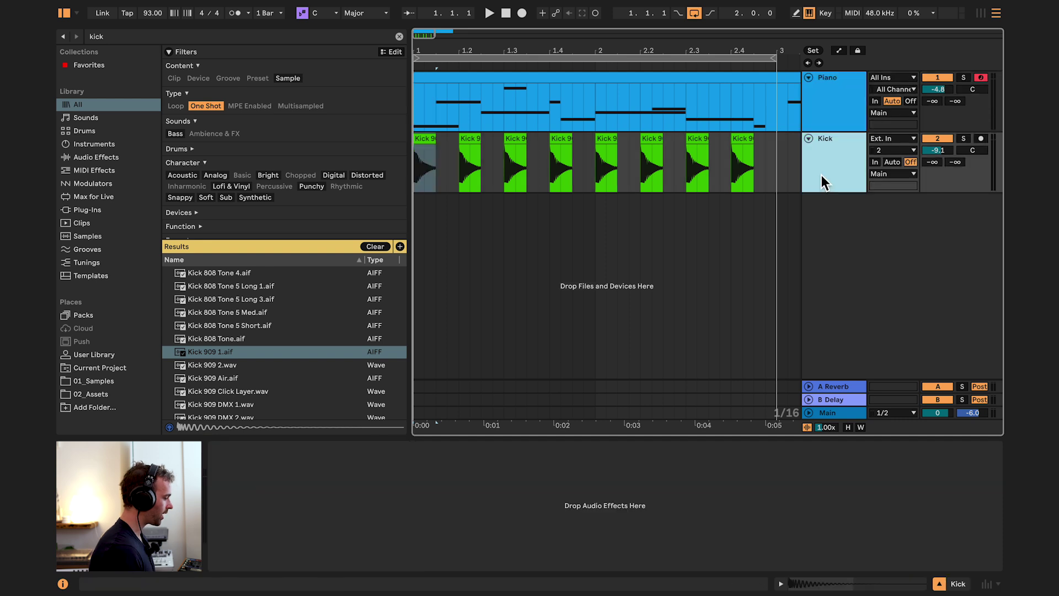
text(Kick)
key(Return)
click(845, 104)
drag(839, 170, 837, 78)
click(838, 161)
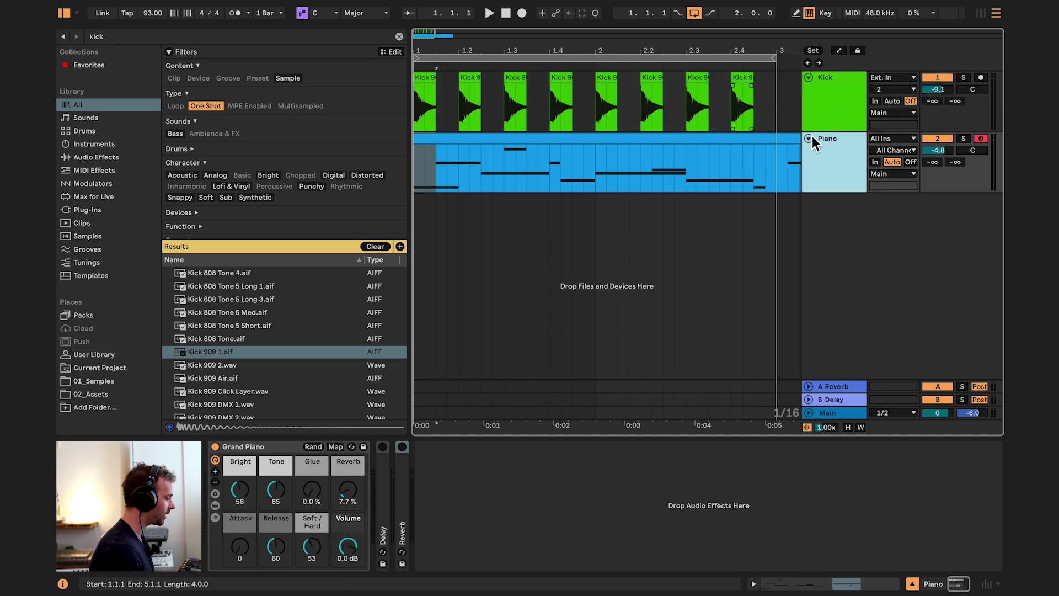
- Color the Kick track red and assign its red to all the Kick 909 clips
right_click(845, 108)
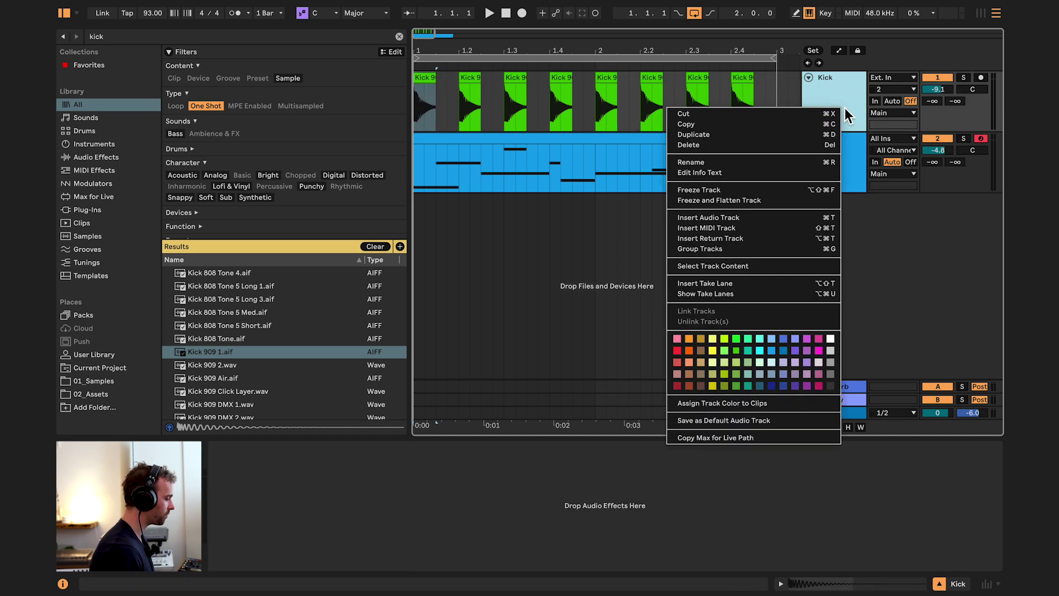
click(678, 351)
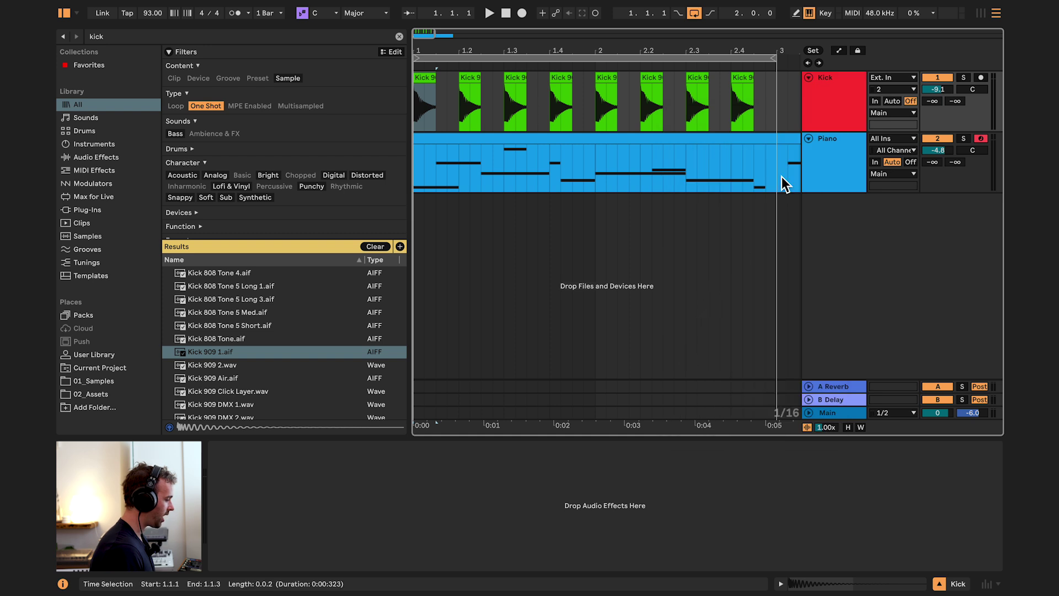
click(832, 108)
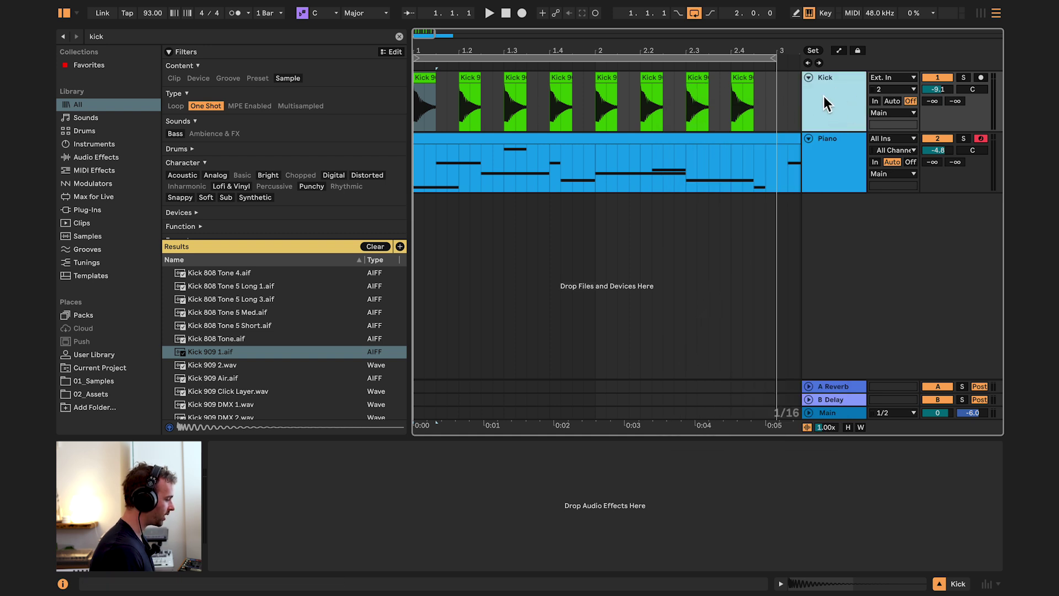
drag(782, 103, 404, 105)
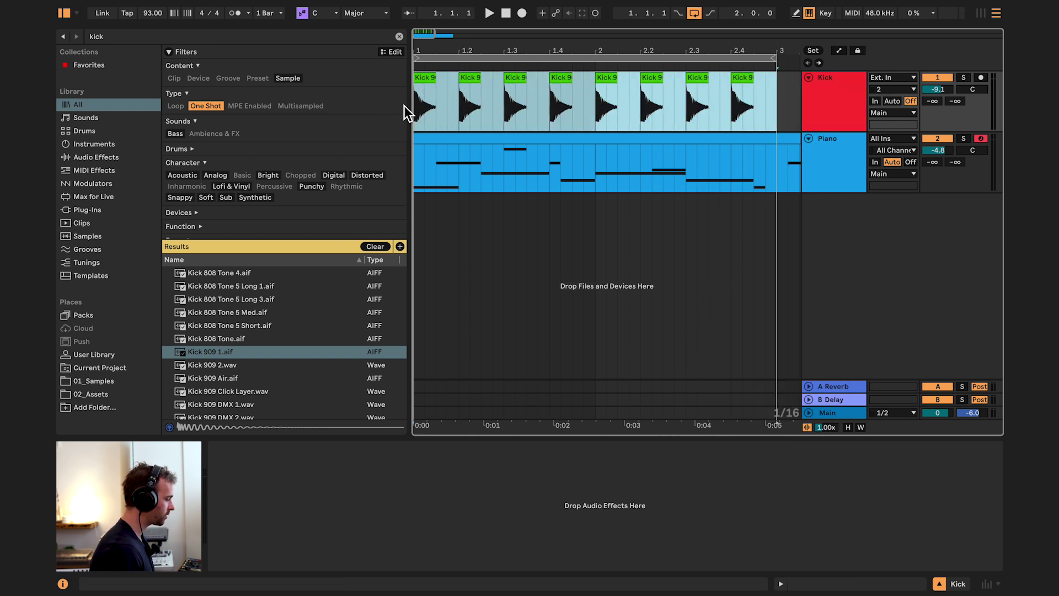
right_click(849, 104)
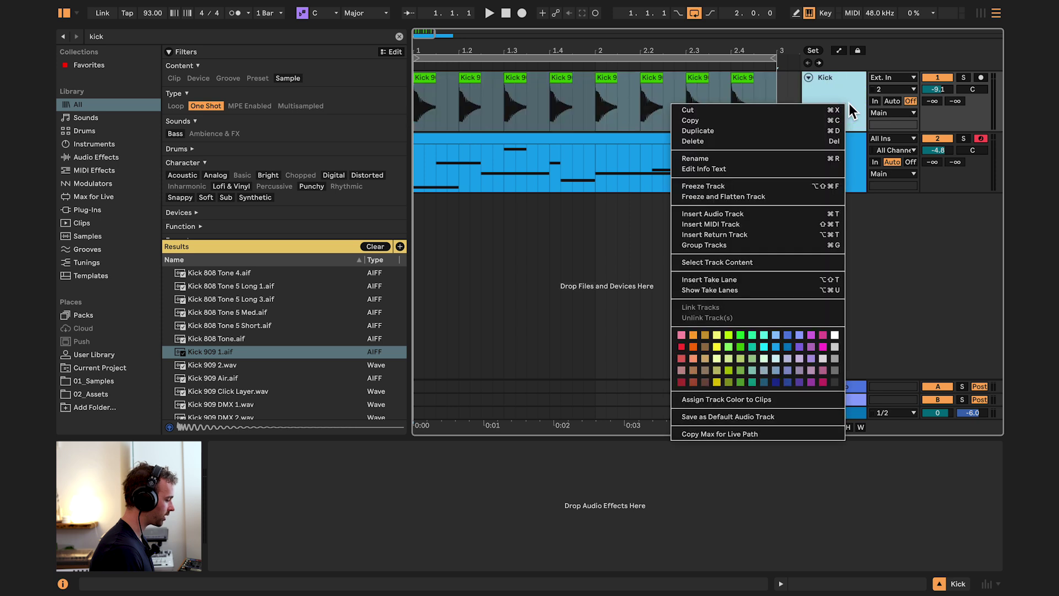
click(718, 405)
- Select the piano clip and place the insert position at 2.2.3, then at 2.4.3
click(835, 174)
click(713, 167)
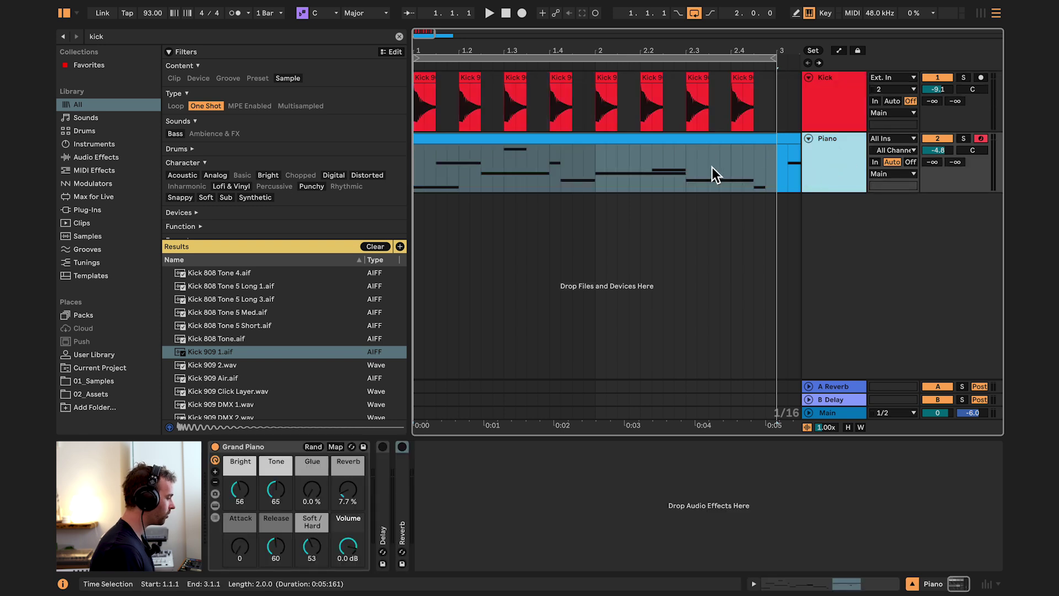
scroll(607, 154, down, 2)
scroll(607, 154, down, 1)
click(607, 154)
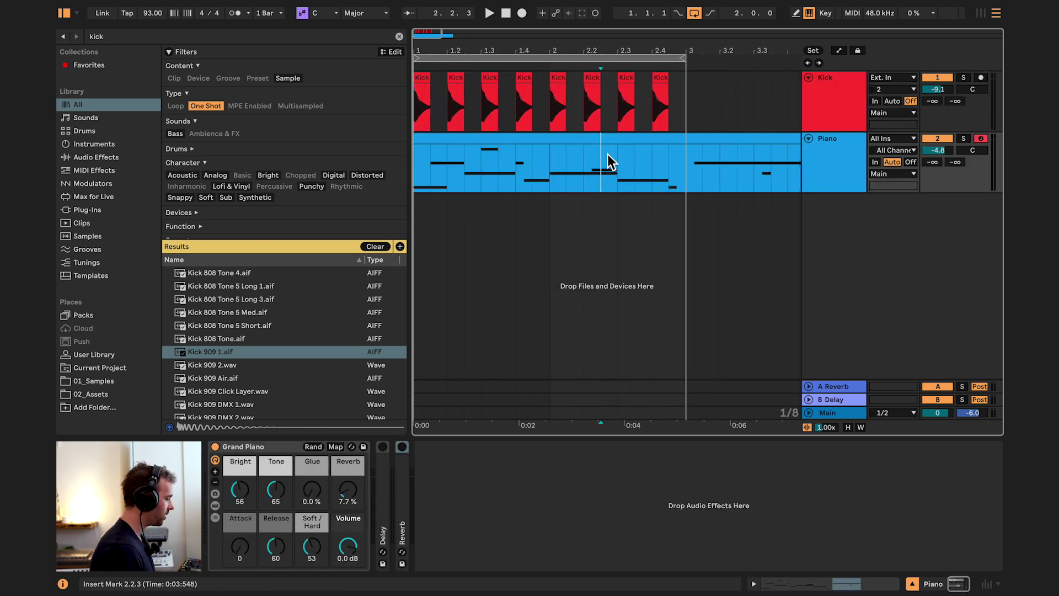
click(839, 114)
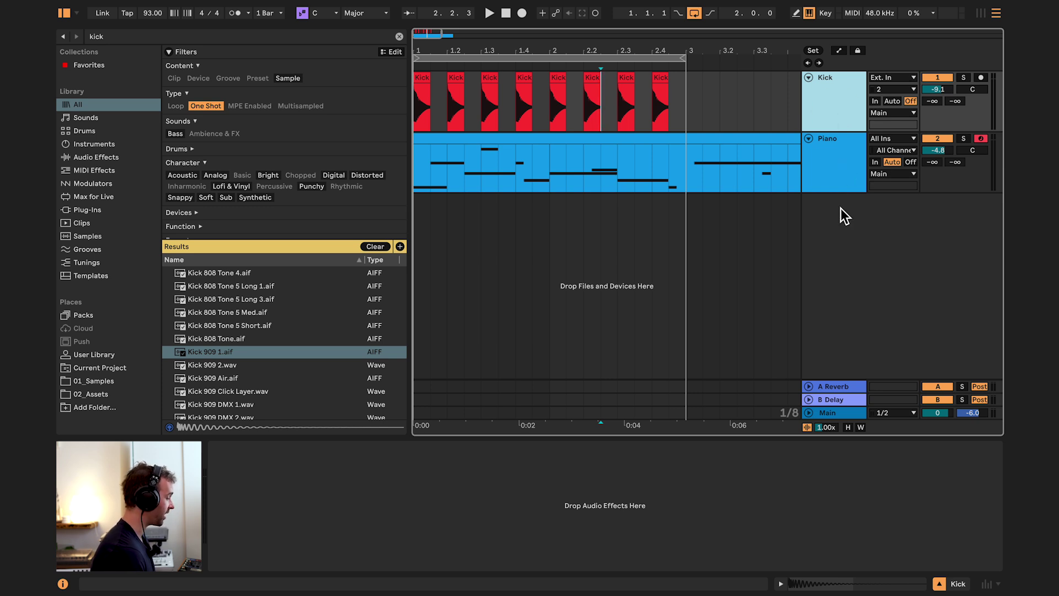
click(835, 153)
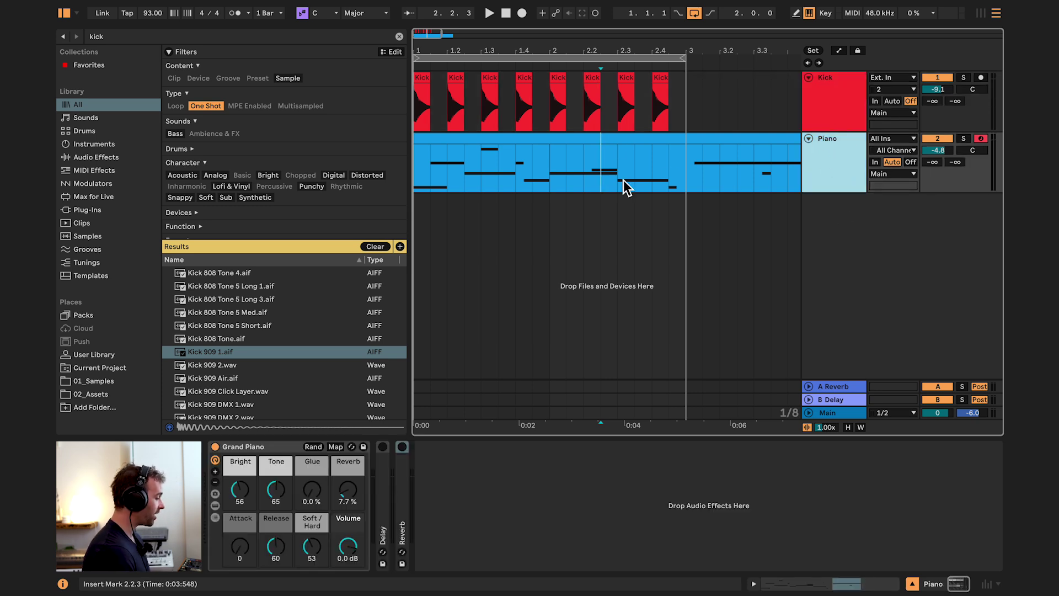
click(668, 172)
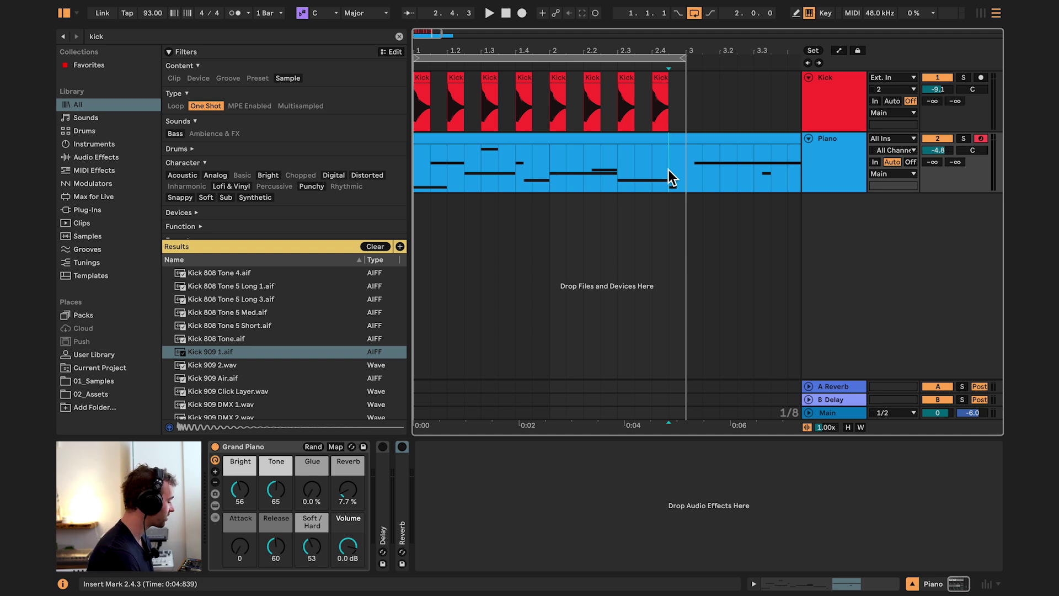